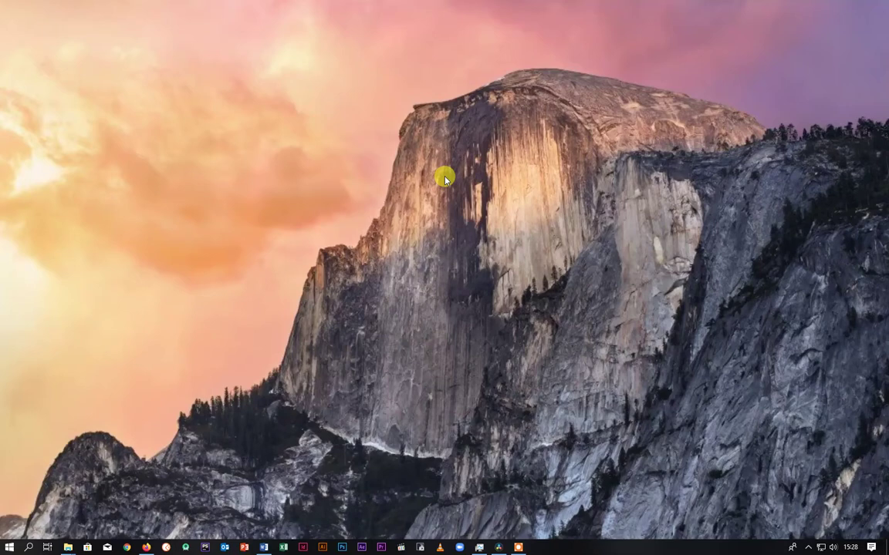
Step: Launch DaVinci Resolve 16 from the taskbar so the Demo project opens on the Edit page
left_click(498, 544)
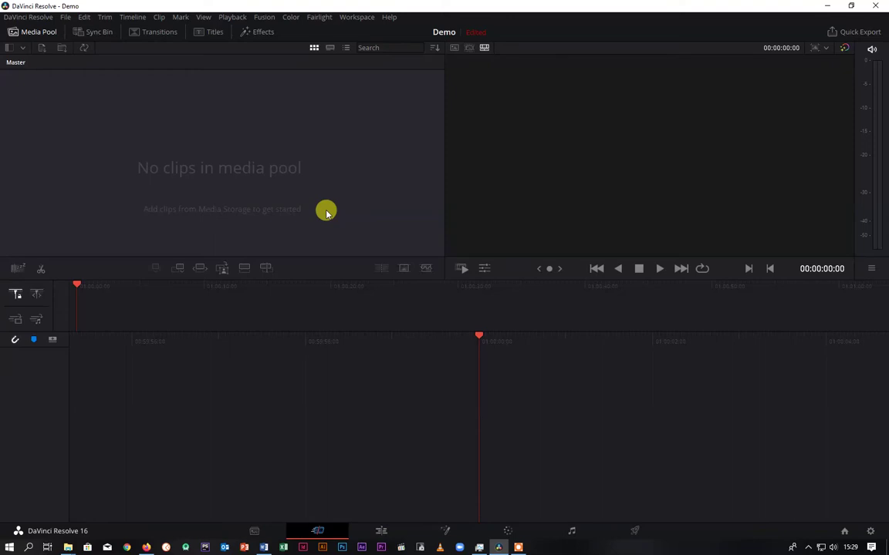
Step: Create a new project named Demo-ppr without saving the old Demo project's changes
left_click(68, 17)
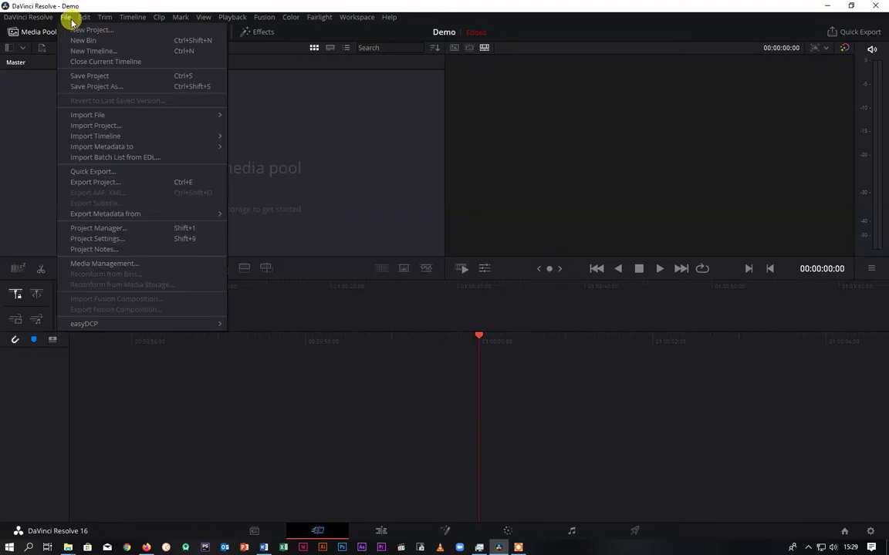
left_click(76, 29)
left_click(395, 307)
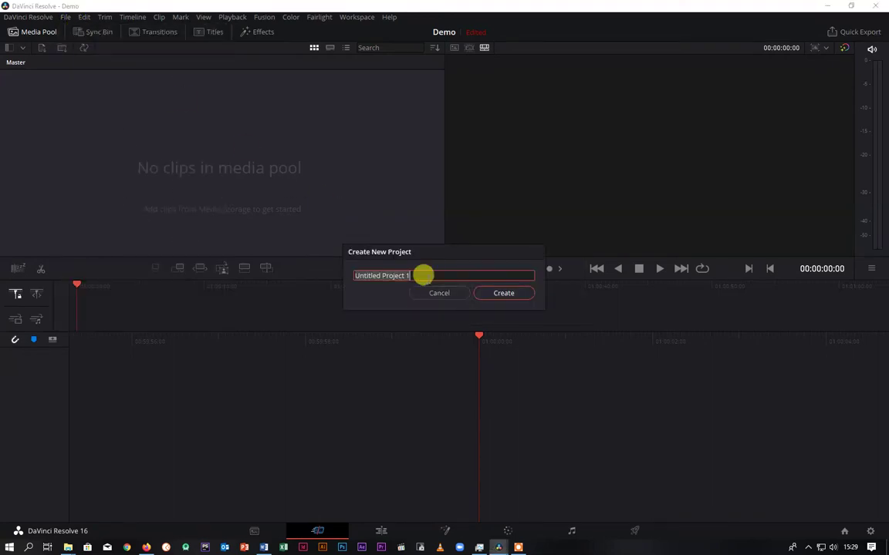
type("De")
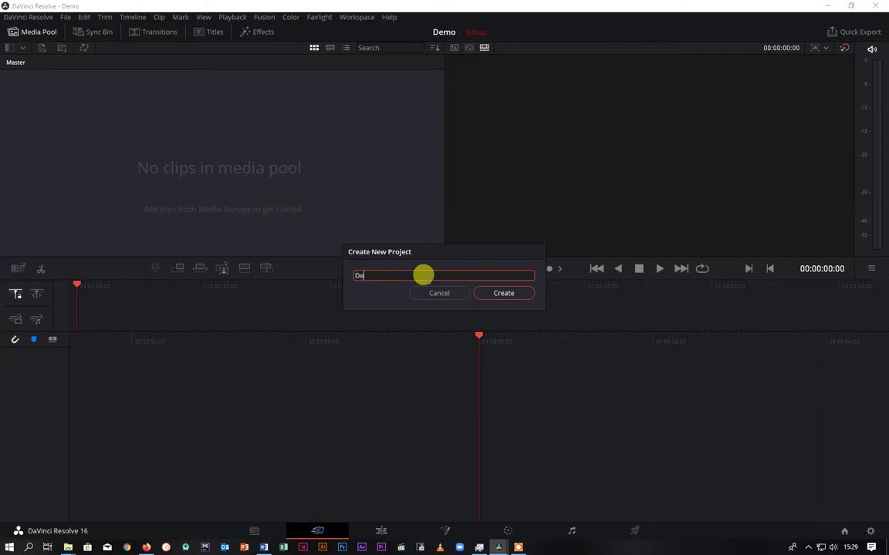
type("mo PPJ")
key("BackSpace")
key("BackSpace")
key("BackSpace")
left_click(496, 293)
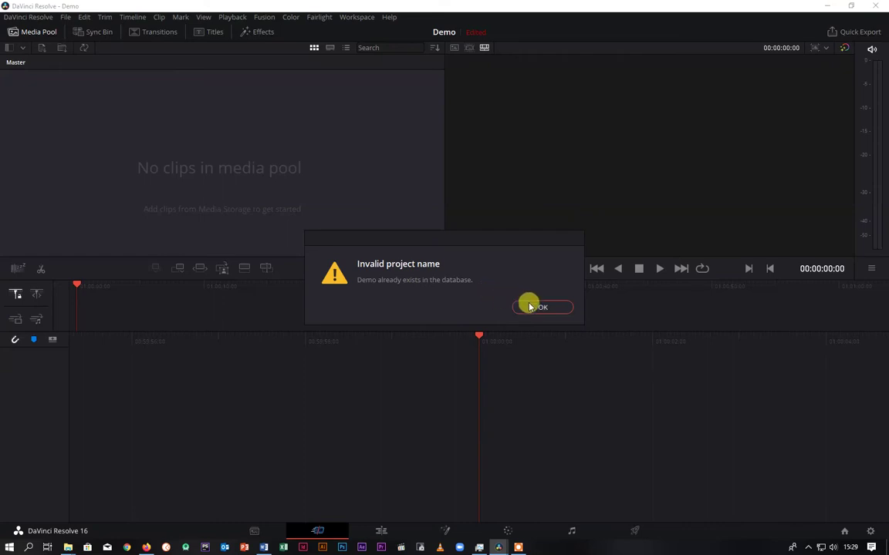
left_click(530, 307)
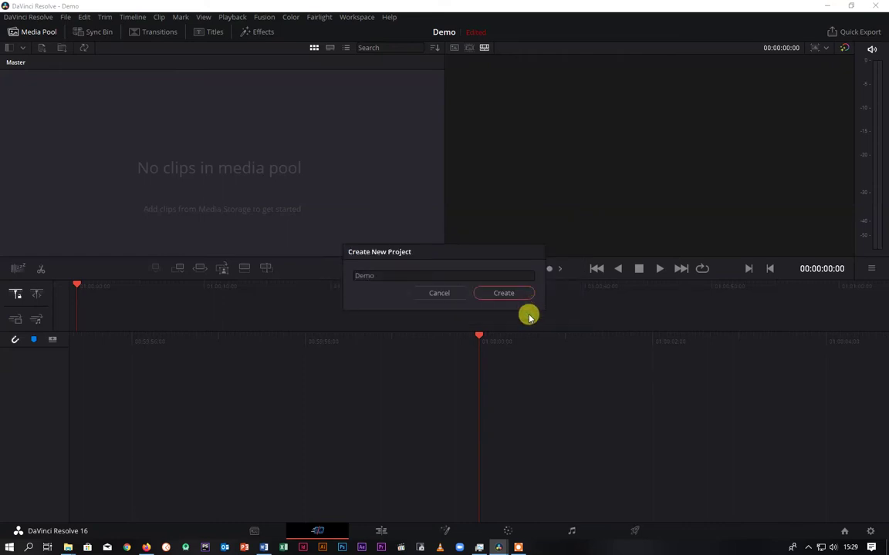
left_click(379, 275)
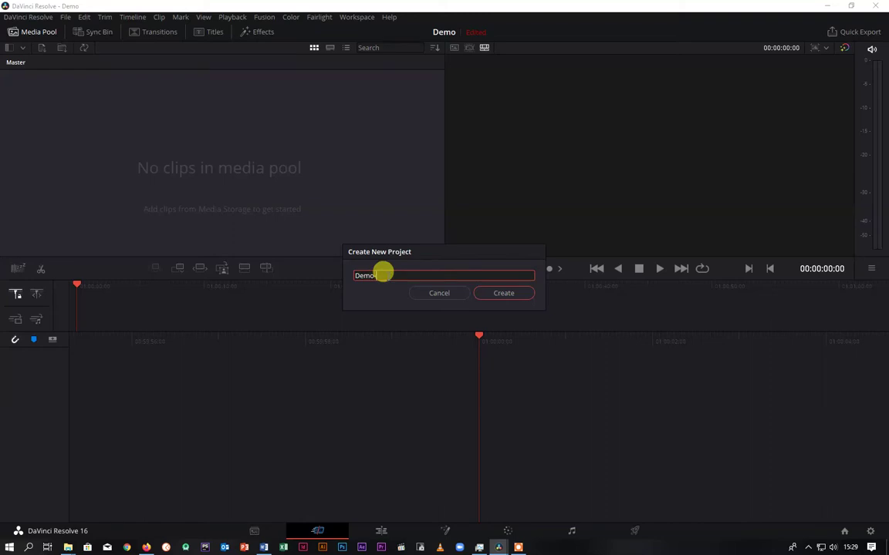
type("-ppr")
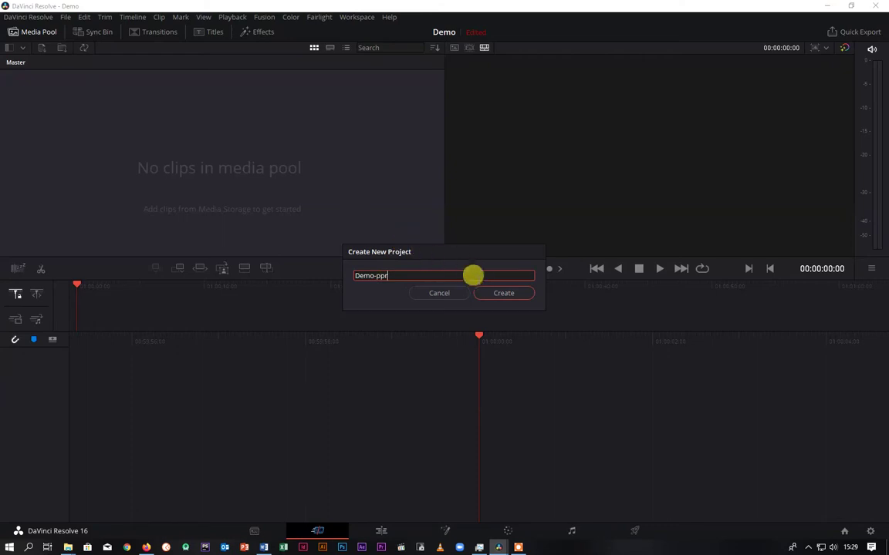
left_click(477, 290)
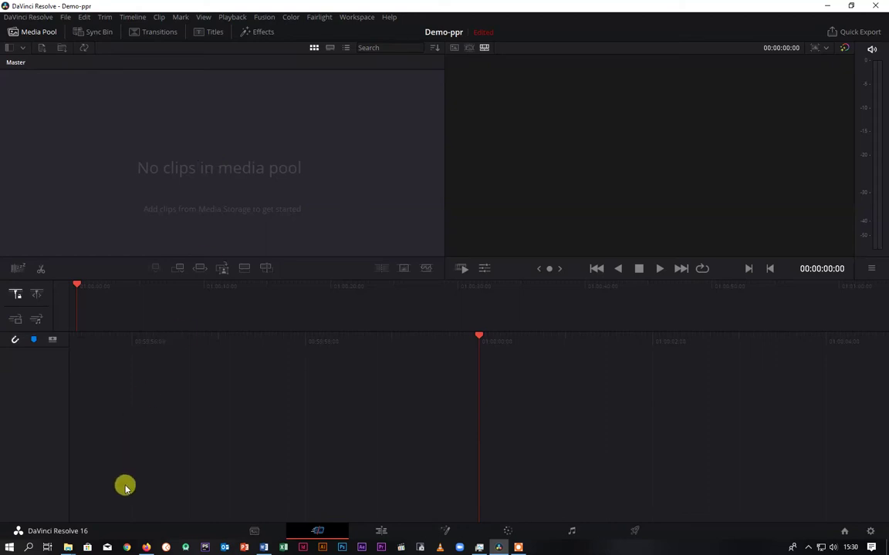
Step: Import Abuya.mp4, LOWER THIRD-01.png, MUNGU WA ISHARA, Paid It All, Speaker Invitation and WhatsApp clips into the media pool
mouse_move(68, 548)
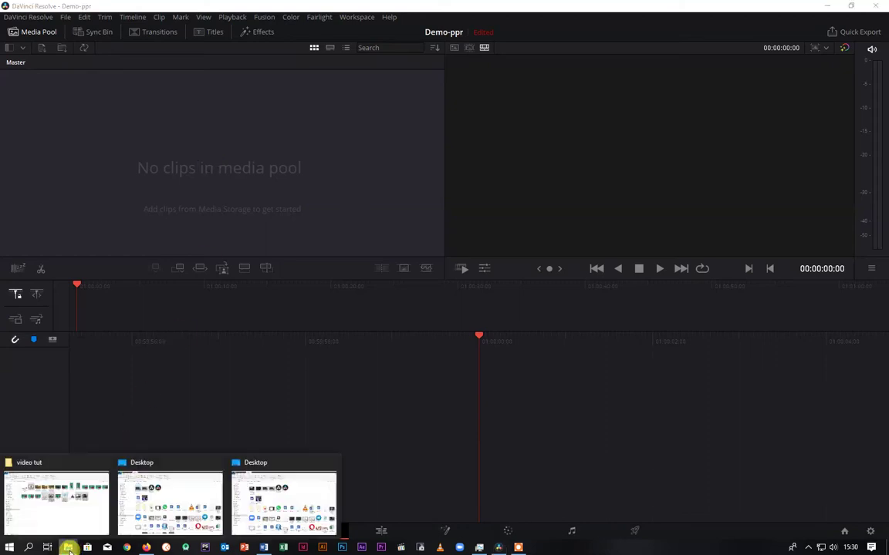
left_click(69, 500)
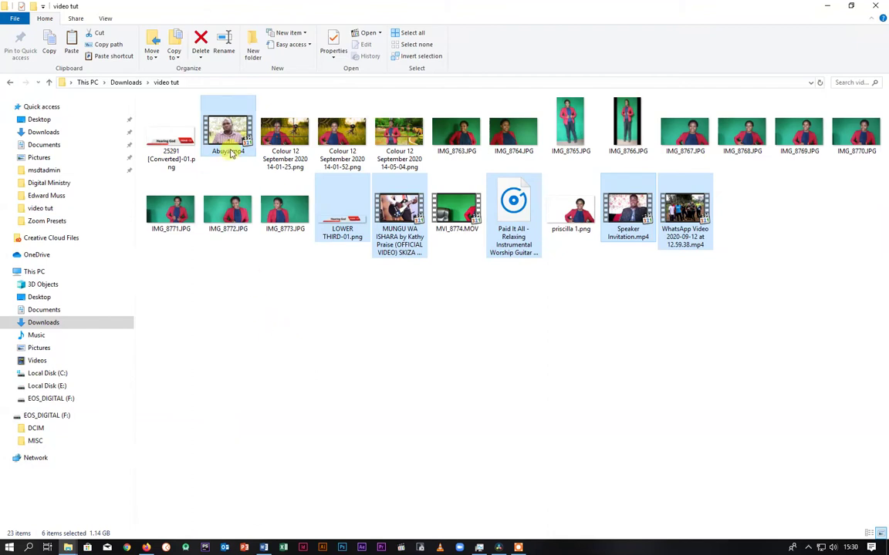
left_click(232, 203)
left_click(224, 127)
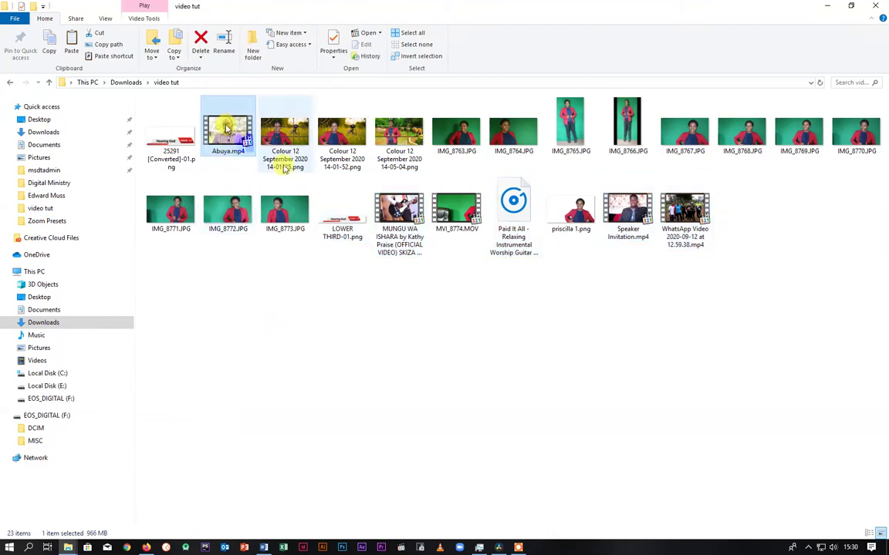
left_click(341, 220, "ctrl")
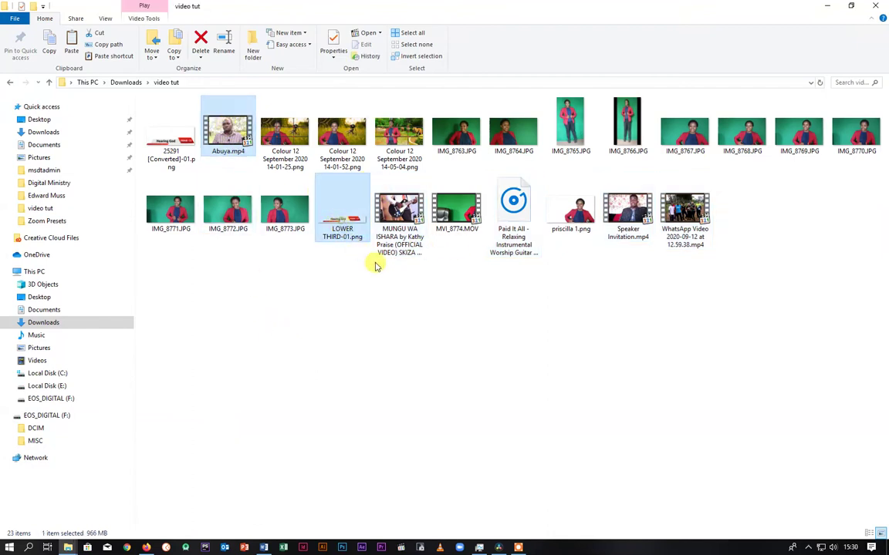
left_click(390, 231, "ctrl")
left_click(513, 224, "ctrl")
left_click(628, 212, "ctrl")
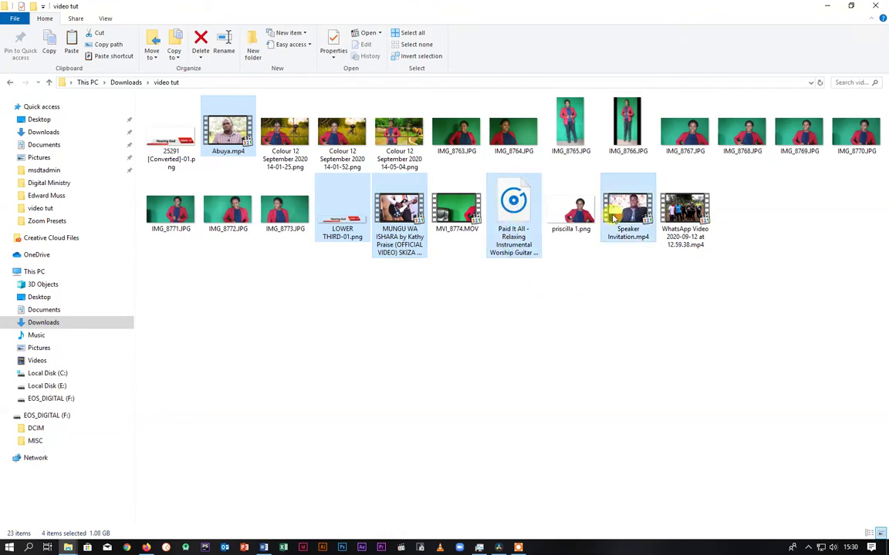
left_click(684, 212, "ctrl")
left_click_drag(370, 215, 212, 184)
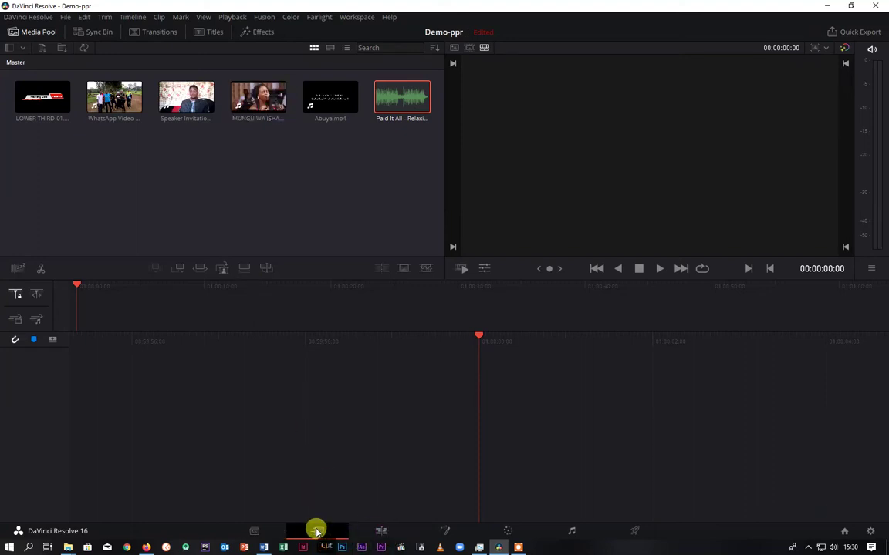
Step: On the Edit page, load MUNGU WA ISHARA into the source viewer and lower monitoring volume
left_click(382, 532)
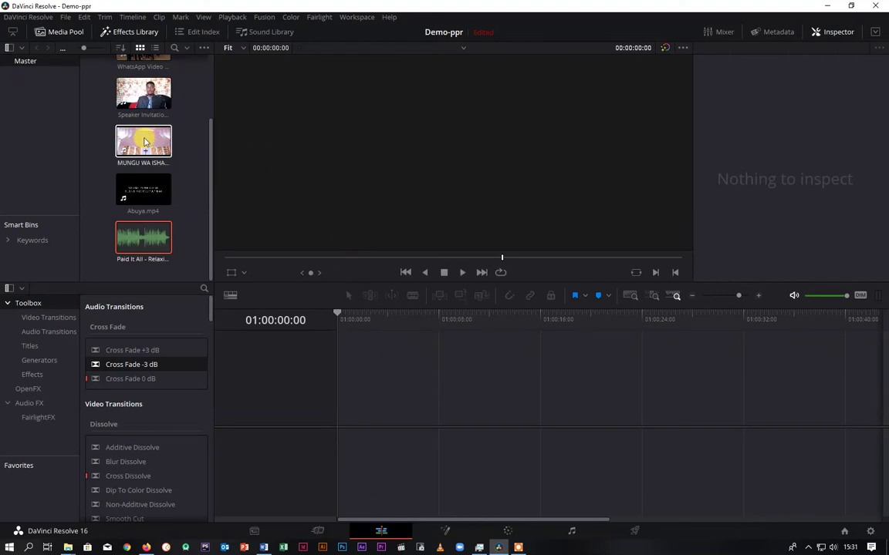
double_click(132, 130)
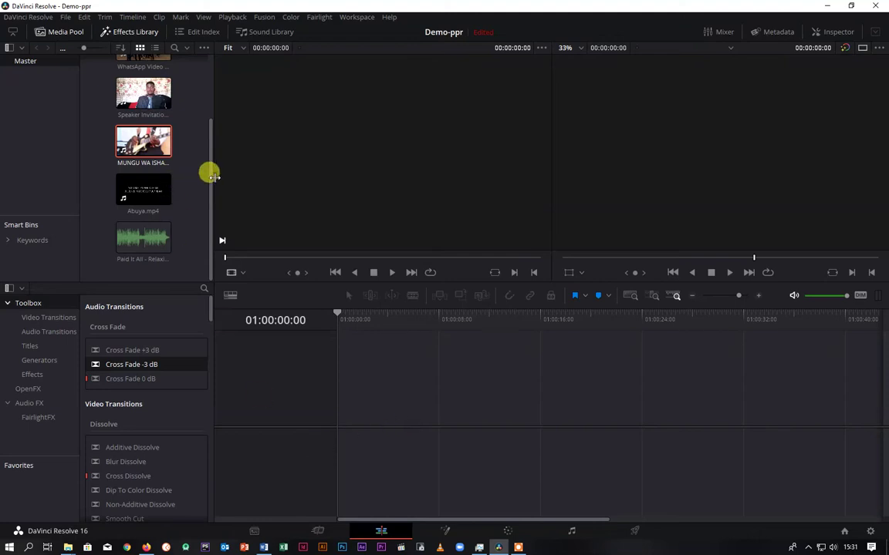
left_click_drag(213, 181, 210, 141)
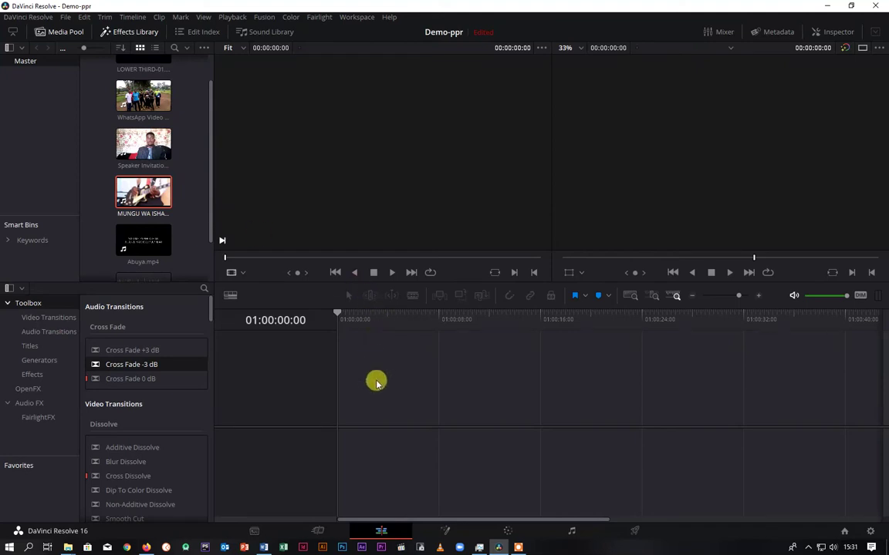
double_click(135, 175)
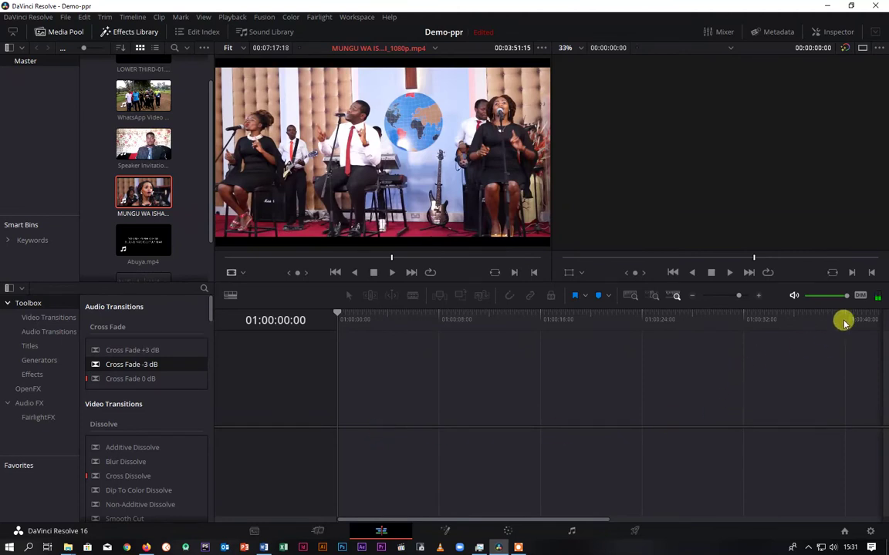
left_click_drag(846, 296, 823, 296)
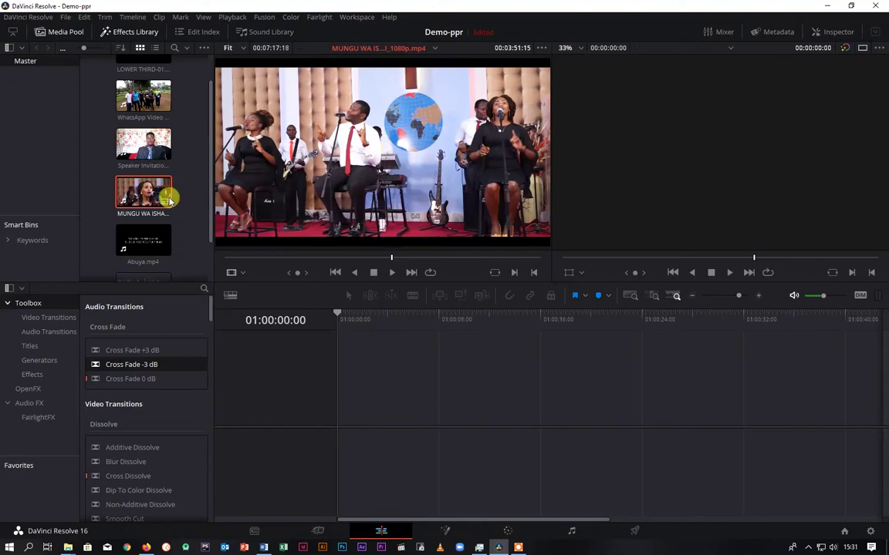
Step: Rewind the source clip to its first frame and drop it onto a new Timeline 1
mouse_move(383, 249)
left_click_drag(391, 257, 218, 260)
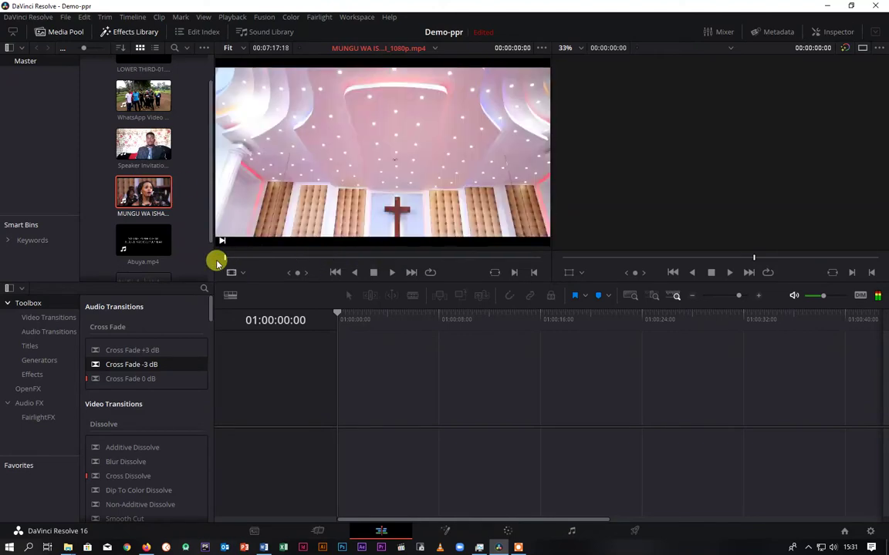
mouse_move(391, 173)
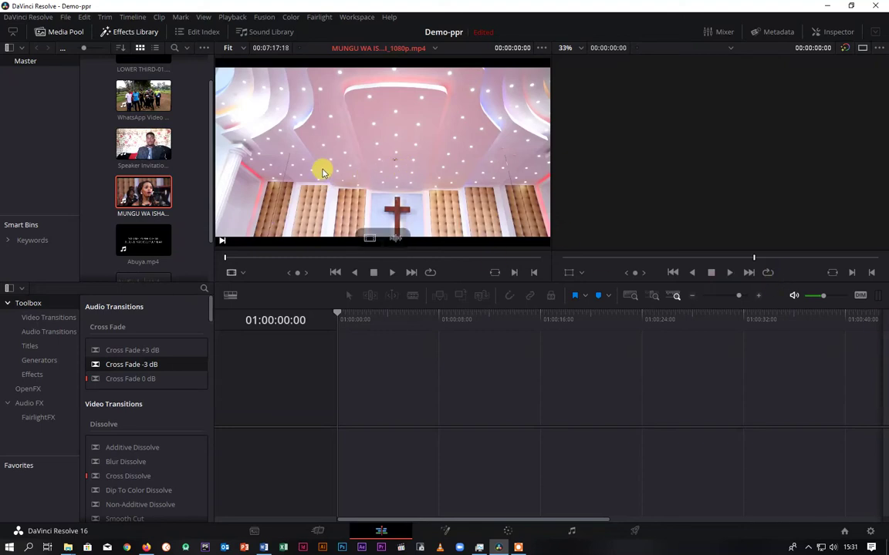
left_click_drag(322, 171, 373, 416)
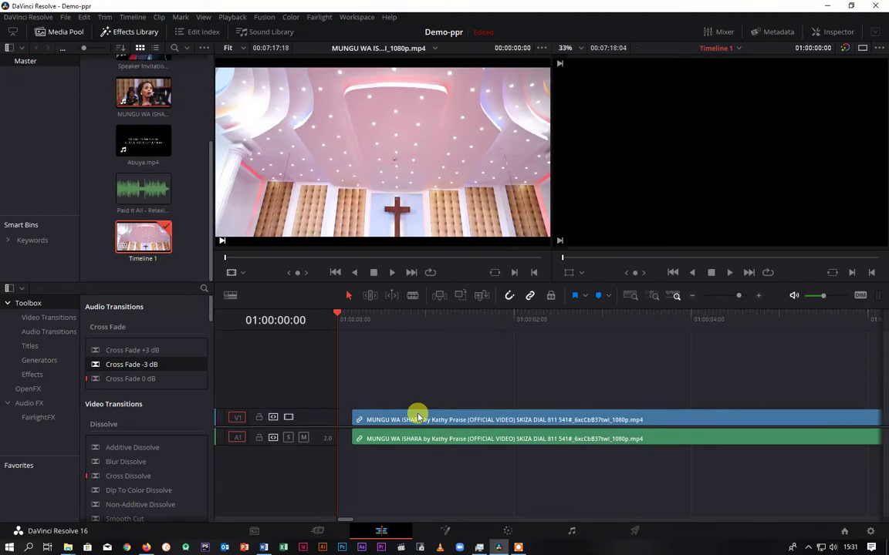
Step: Undo the placement, re-drop the music video at Timeline 1's start, and play it back
key("ctrl+z")
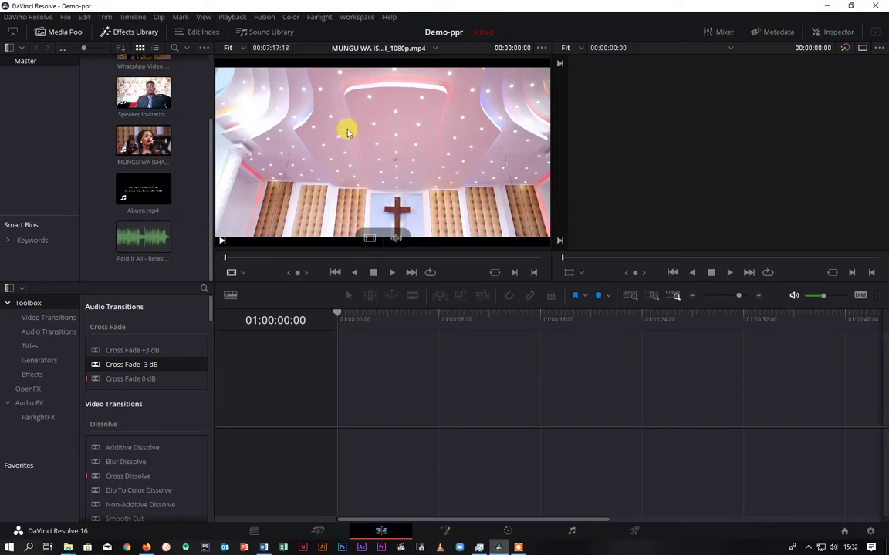
left_click_drag(347, 133, 336, 409)
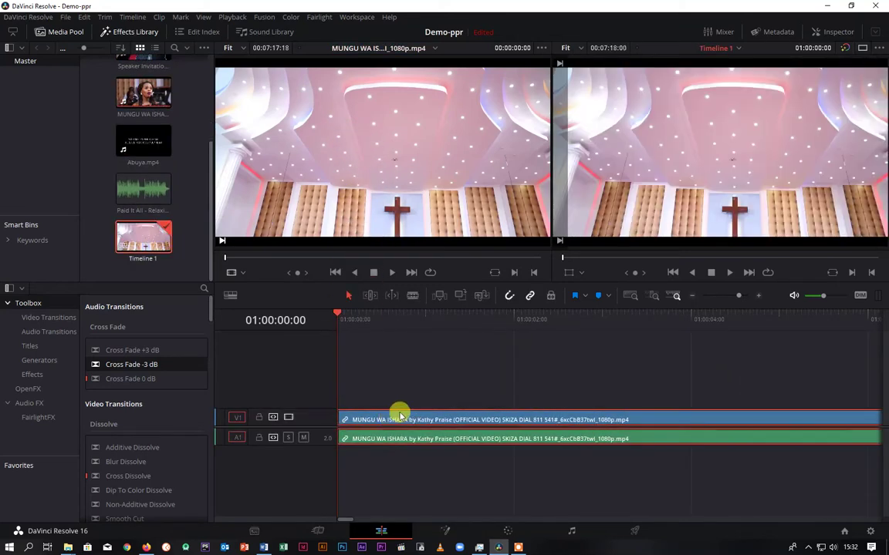
key("space")
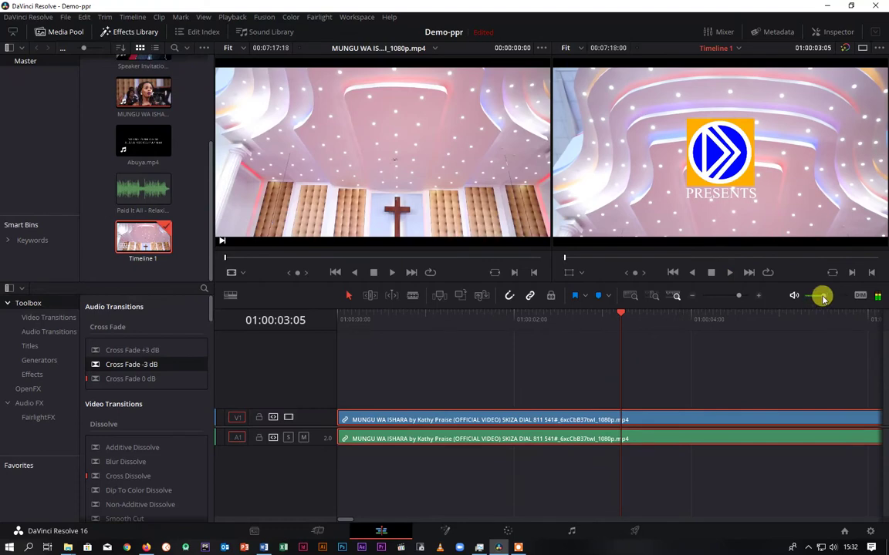
key("space")
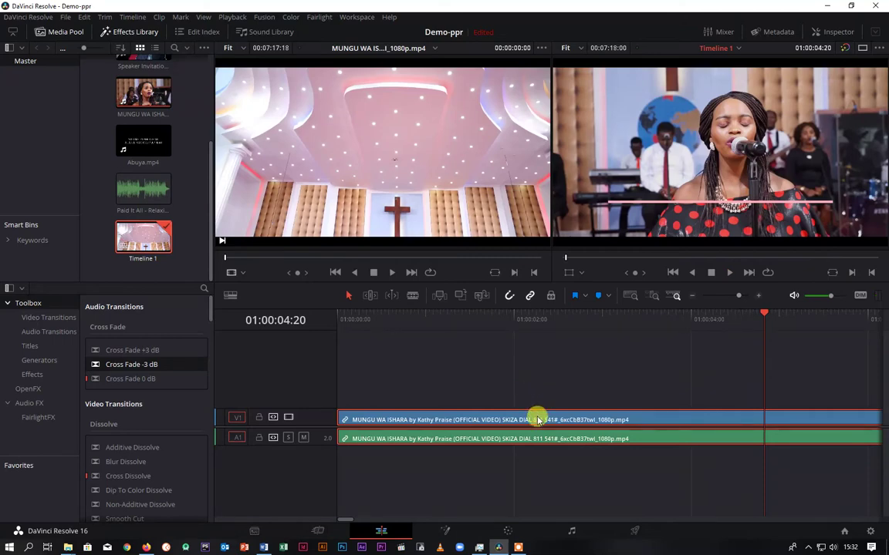
key("space")
key("space")
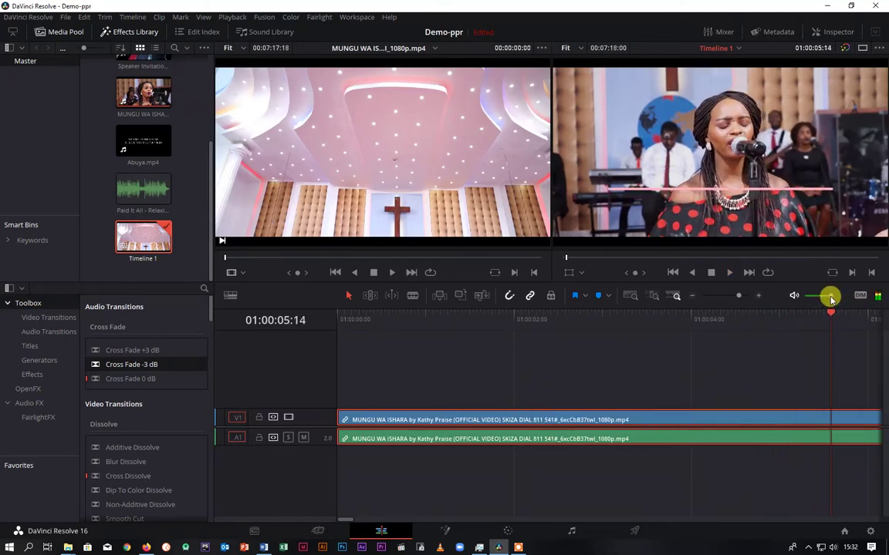
left_click(395, 318)
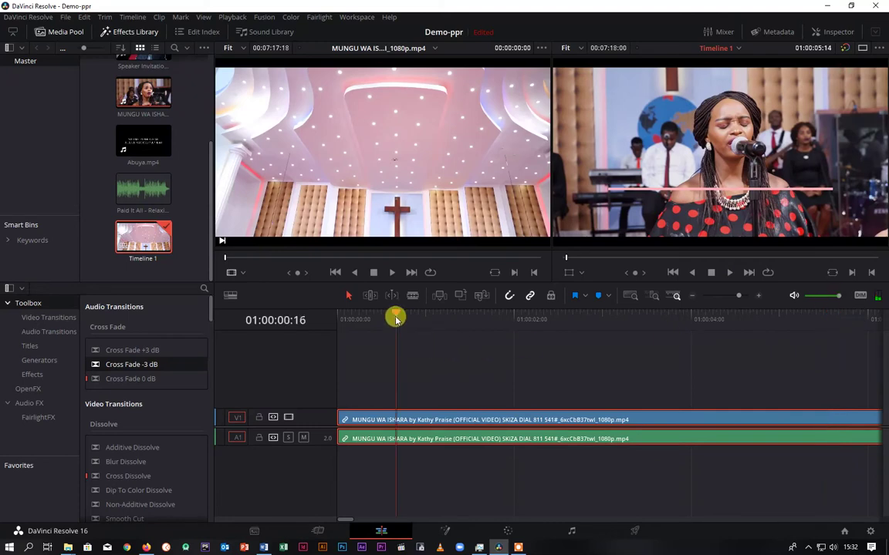
key("space")
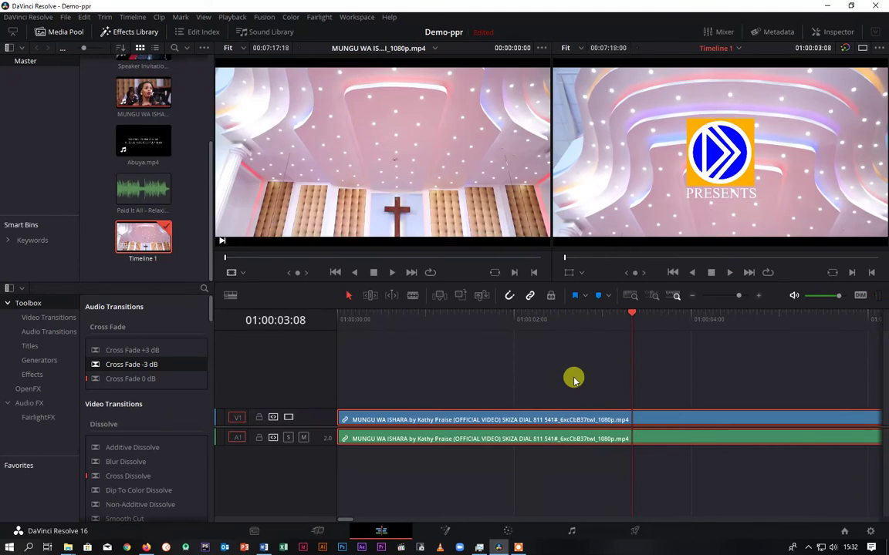
Step: In the Inspector's Audio settings, lower the music video's clip volume to -27.92 during playback
left_click(826, 37)
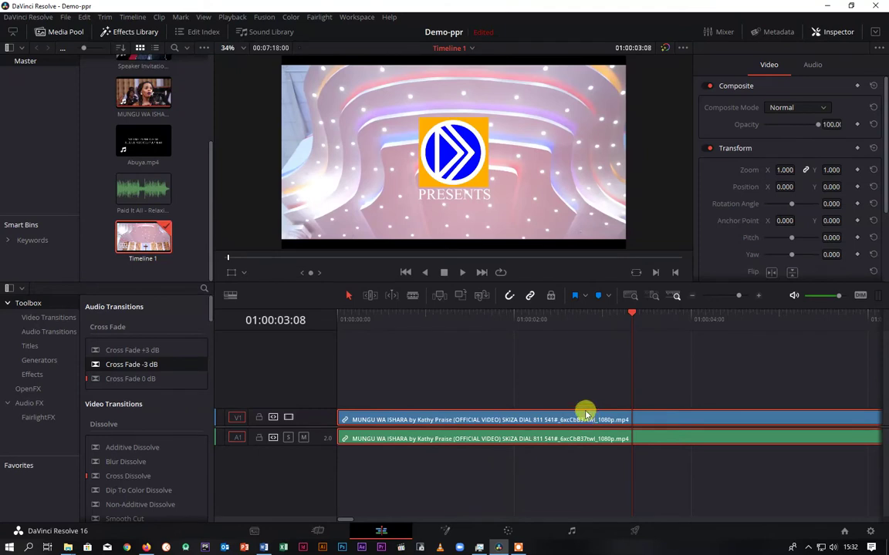
left_click(808, 67)
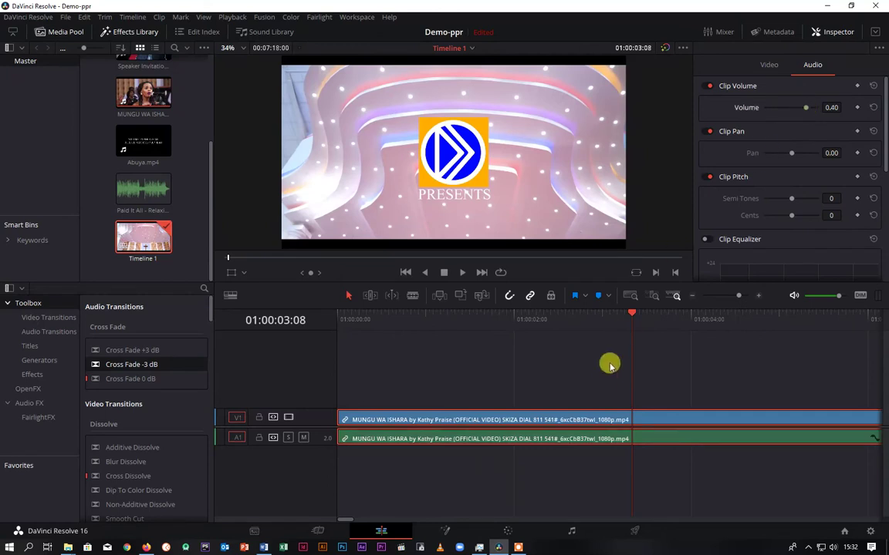
key("space")
left_click_drag(803, 108, 794, 109)
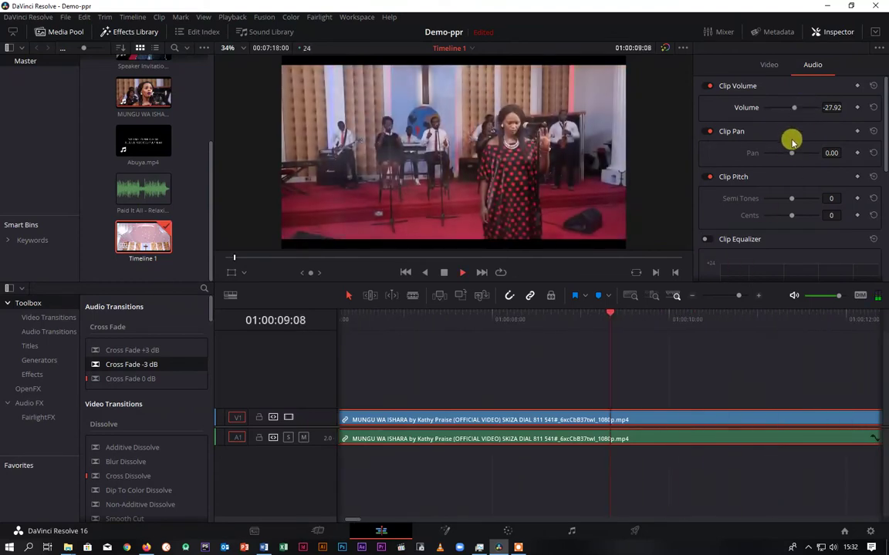
key("space")
Step: Show the audio mixer and raise the clip volume to -9.90, checking levels during playback
left_click(721, 34)
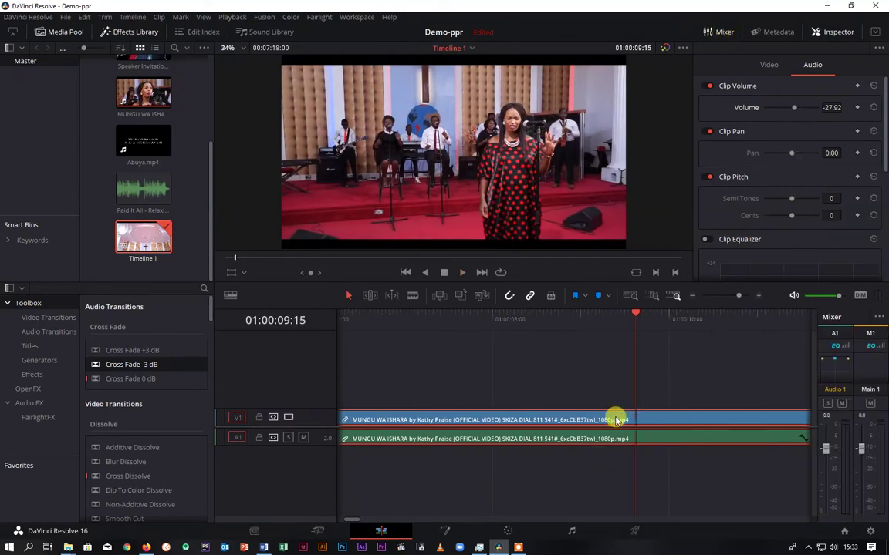
key("space")
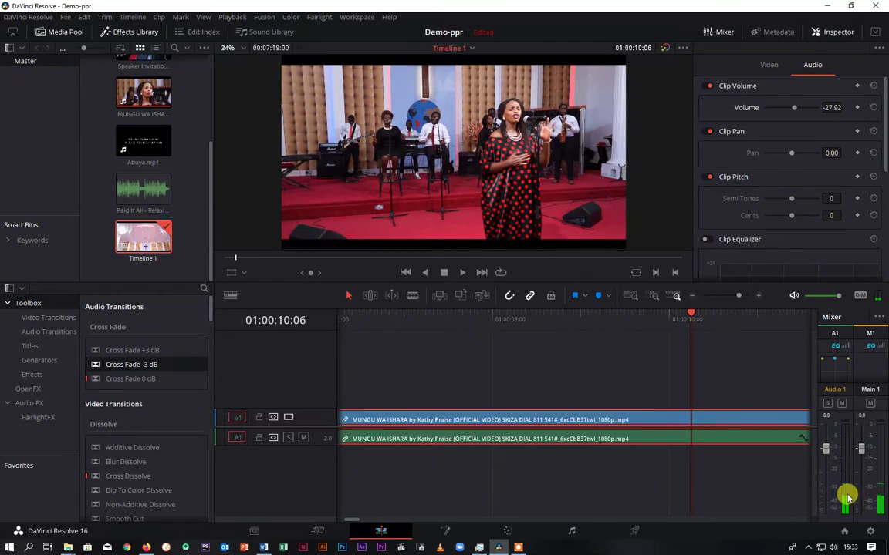
key("space")
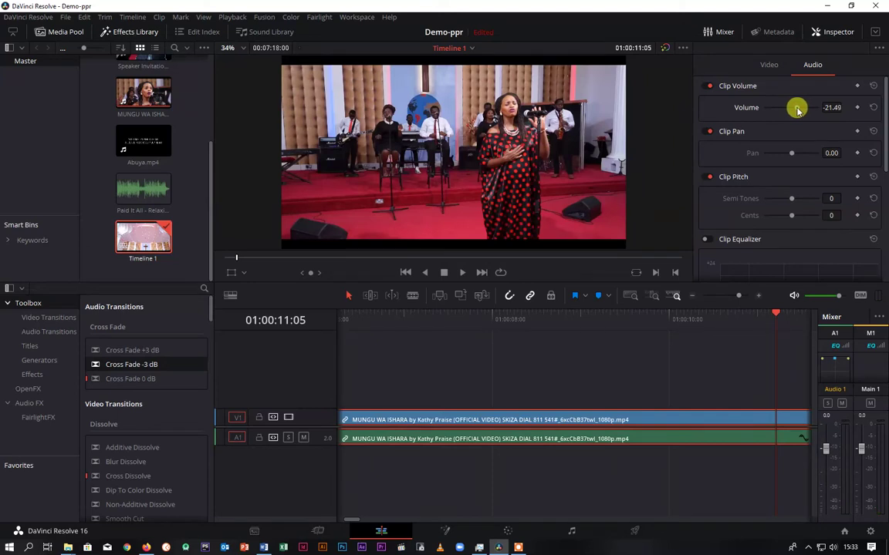
left_click_drag(799, 110, 801, 110)
key("space")
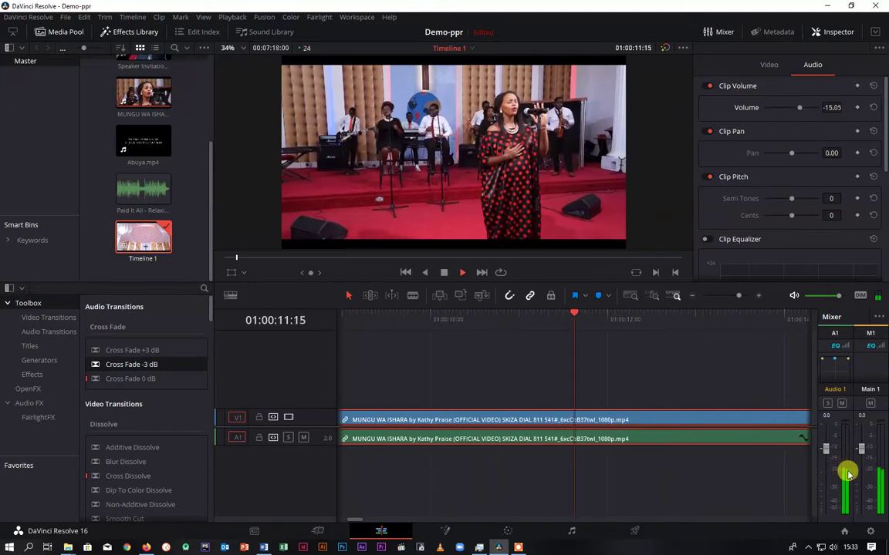
key("space")
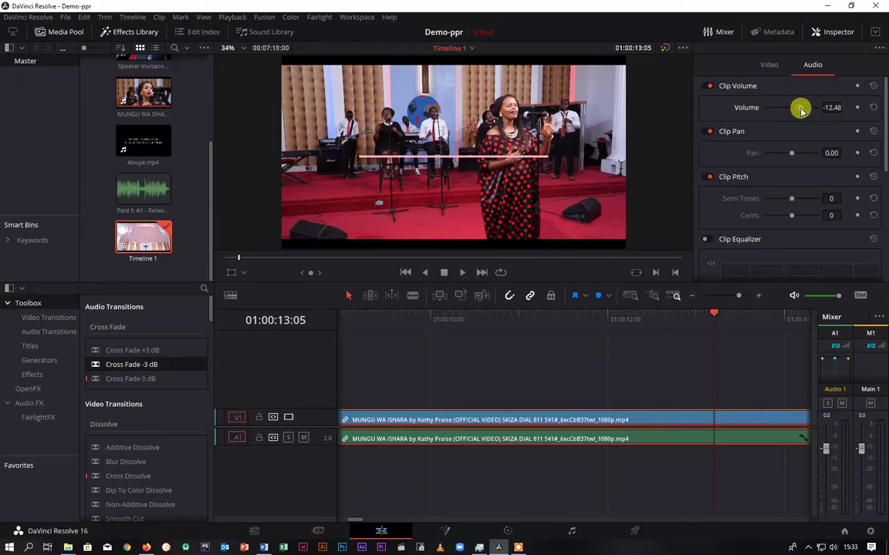
key("space")
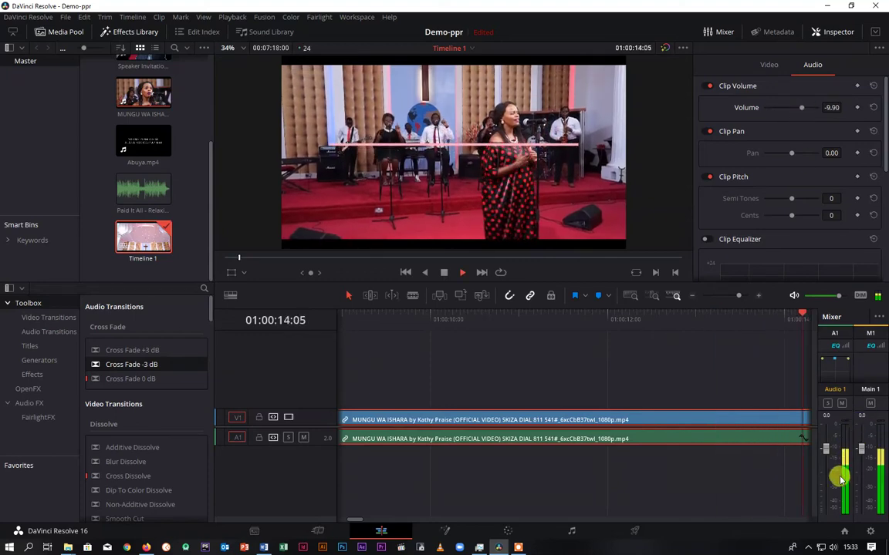
key("space")
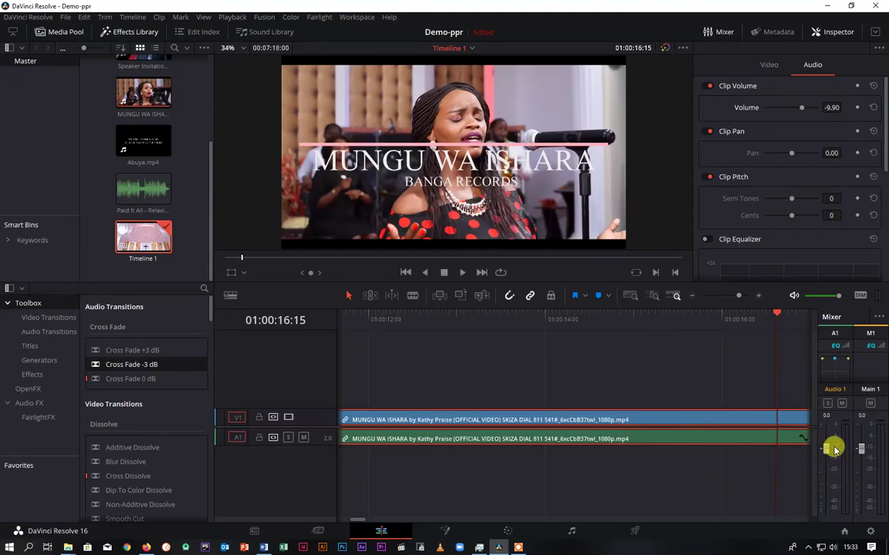
key("space")
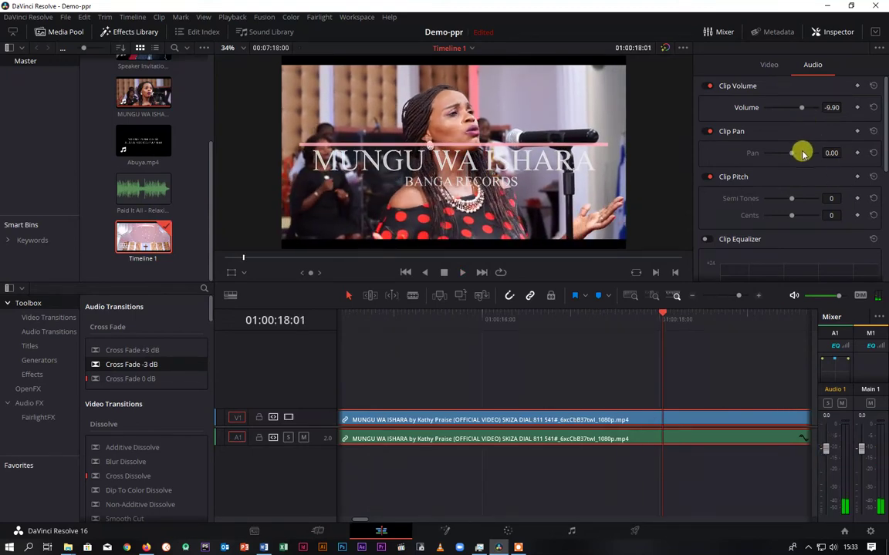
Step: Test Clip Pan left and right, reset it to 0.00, then shift the clip's Semi Tones pitch
left_click_drag(802, 152, 753, 152)
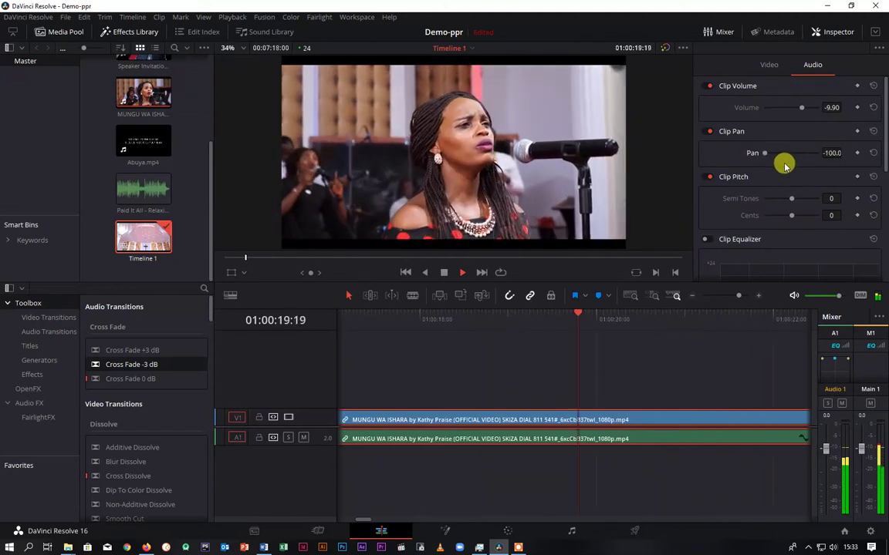
left_click_drag(761, 154, 794, 153)
left_click(870, 153)
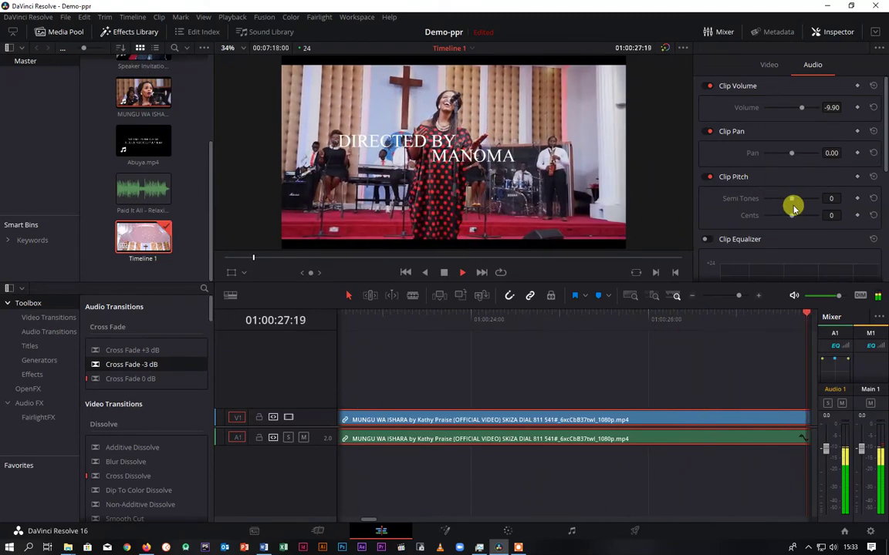
mouse_move(793, 201)
left_mouse_down()
mouse_move(809, 199)
mouse_move(781, 200)
left_mouse_up()
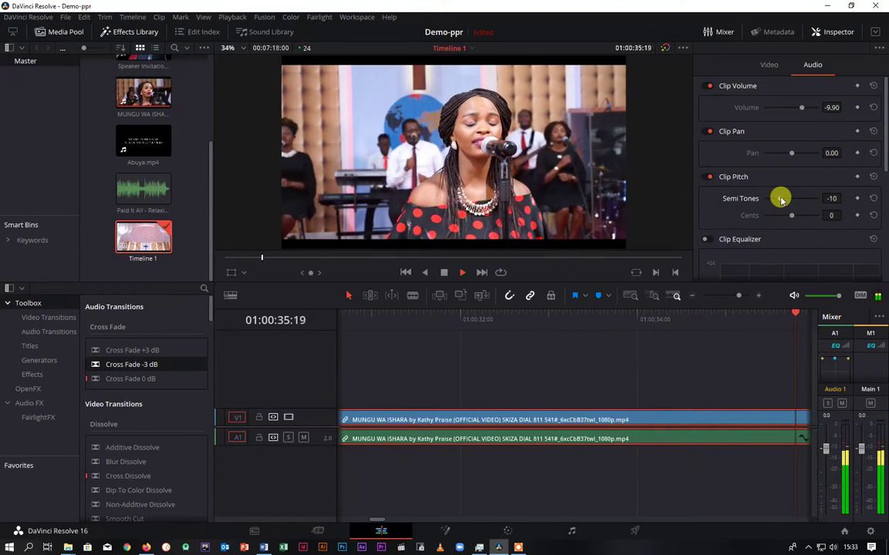
Step: Reset the clip pitch to normal, stop playback, and delete the music video from V1 and A1
left_click_drag(781, 199, 790, 200)
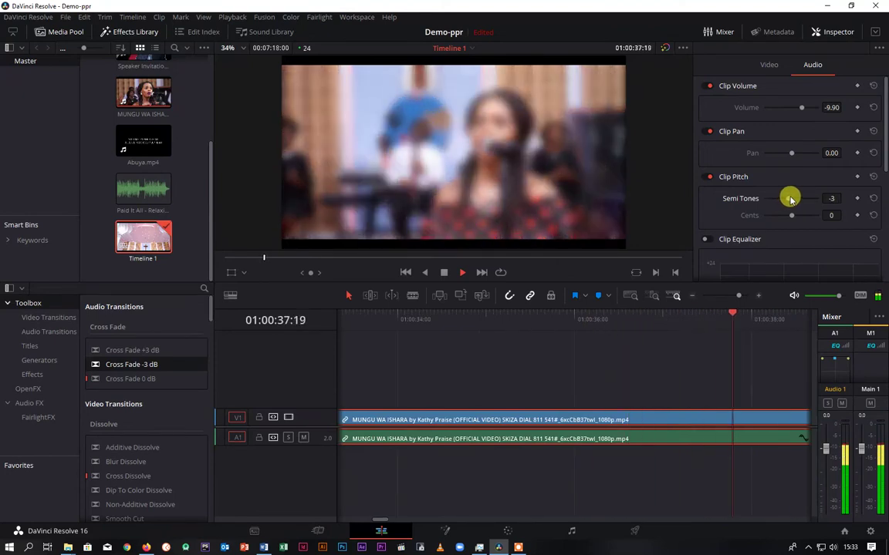
left_click(873, 199)
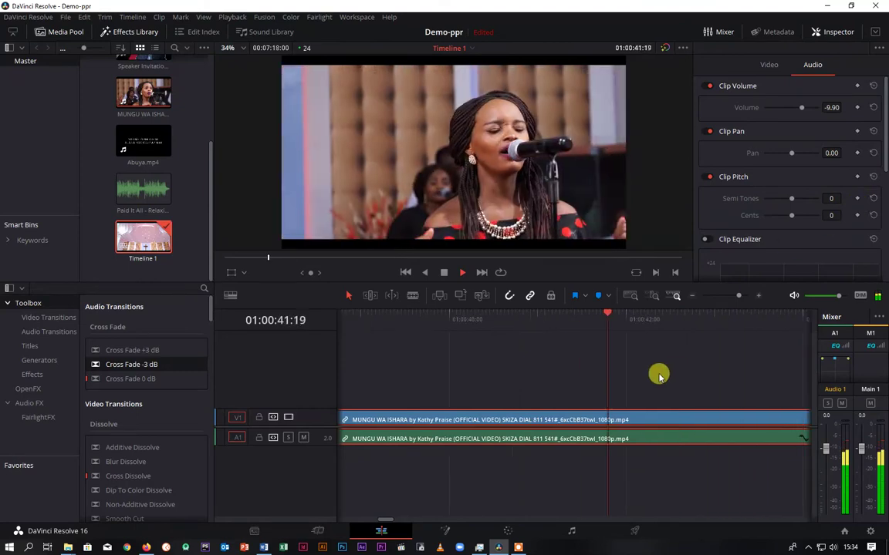
key("space")
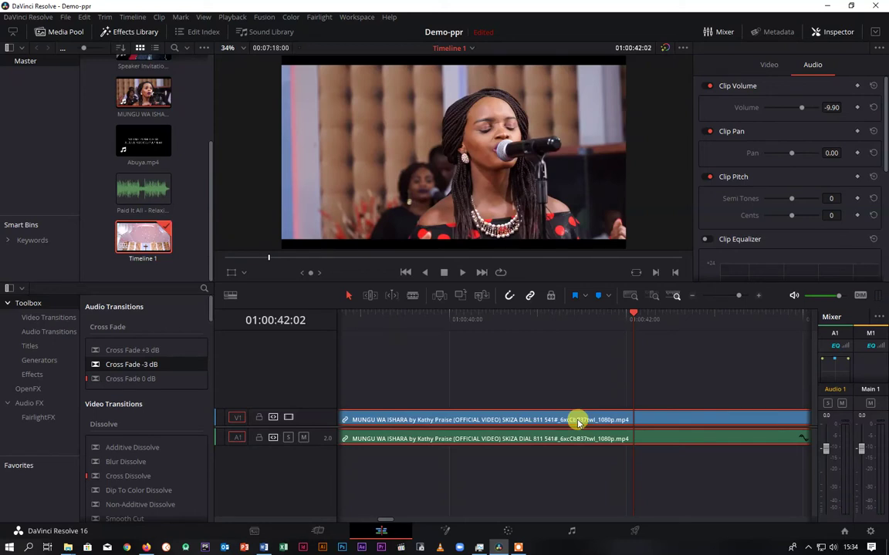
key("Delete")
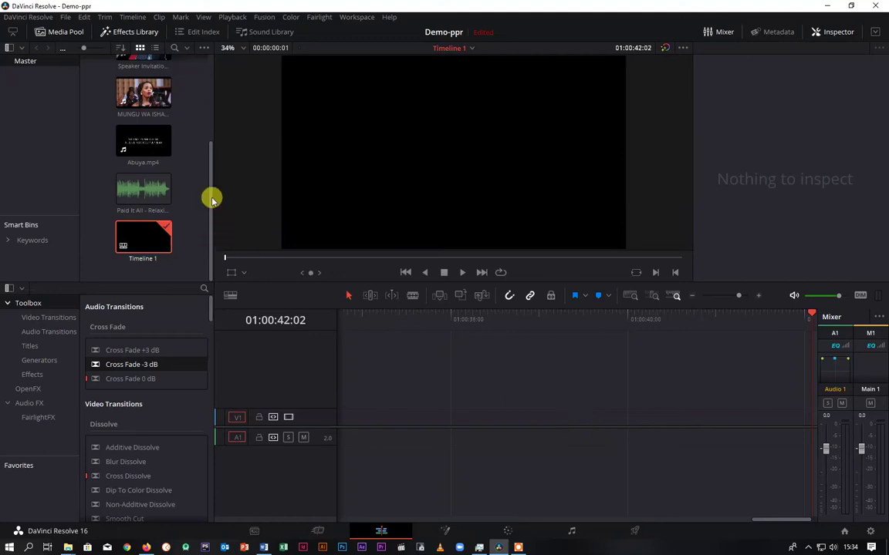
Step: Preview MUNGU WA ISHARA from its start in the source viewer and drop it onto Timeline 1
left_click_drag(212, 199, 202, 147)
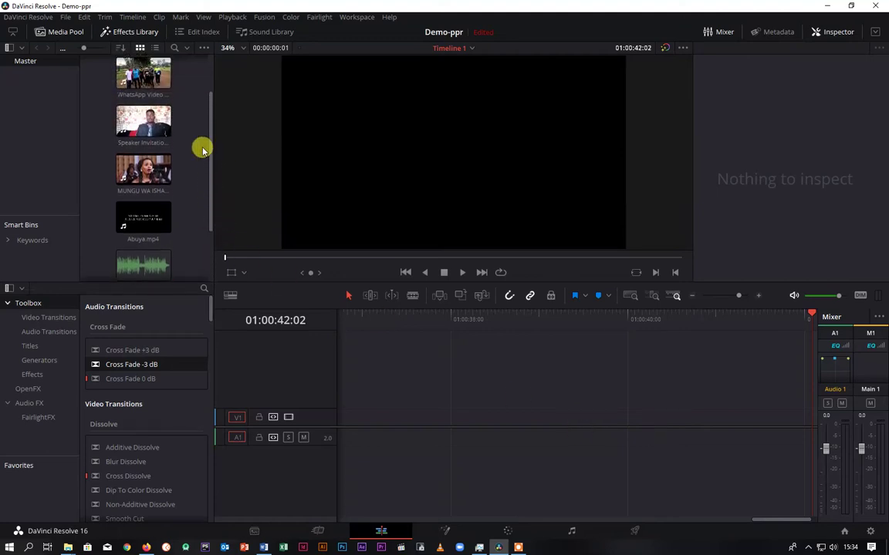
double_click(131, 170)
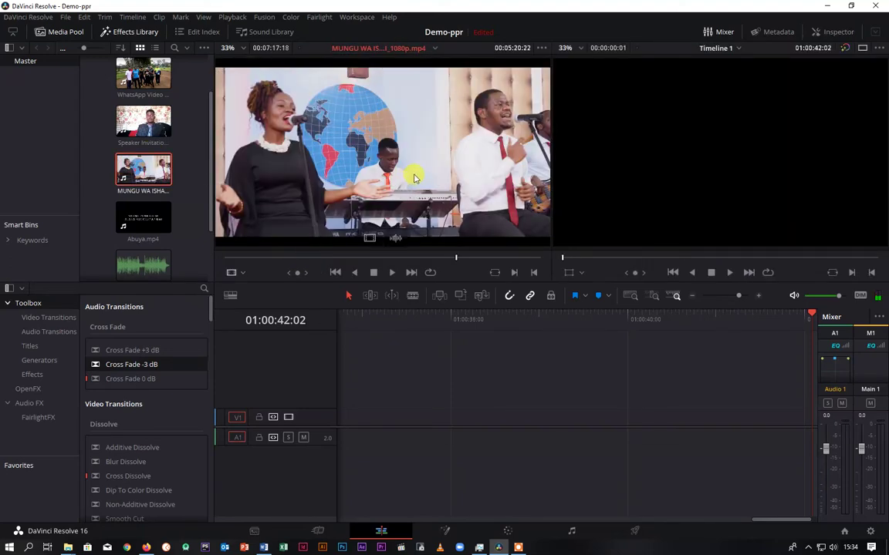
left_click_drag(456, 256, 219, 261)
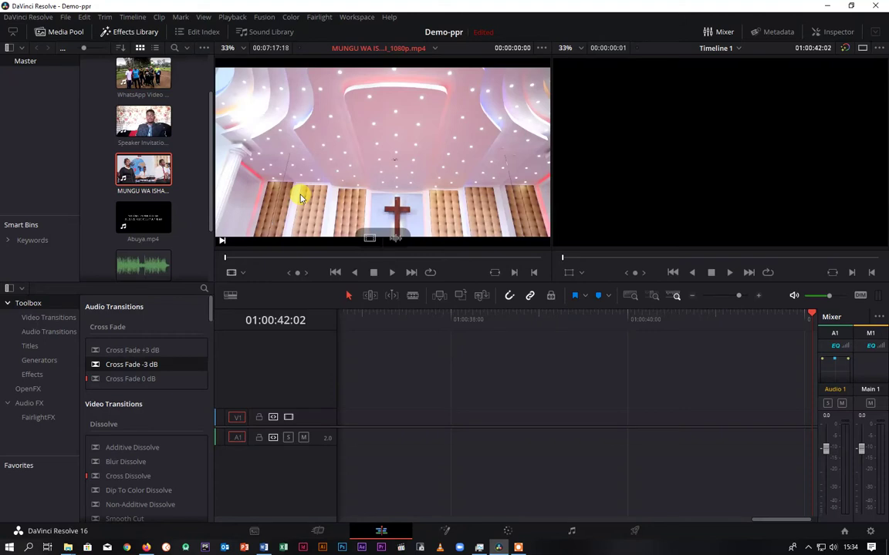
key("space")
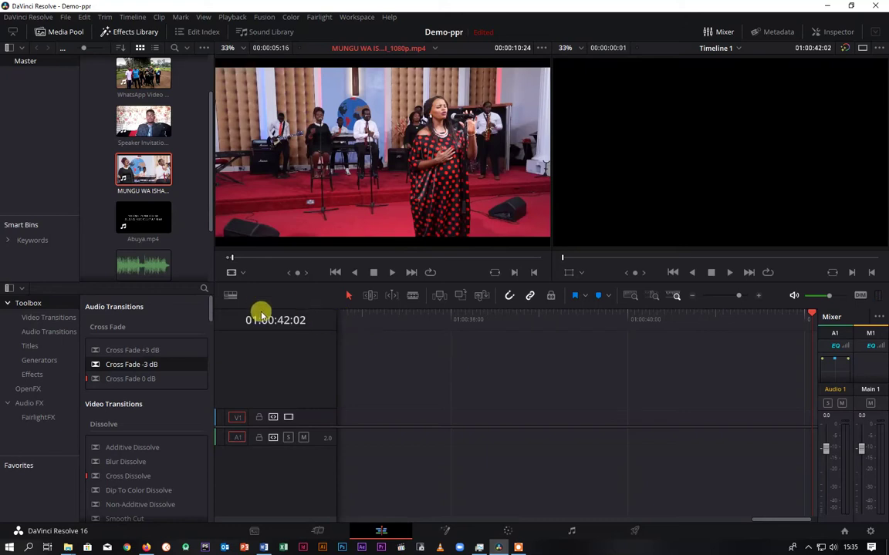
left_click_drag(232, 260, 250, 257)
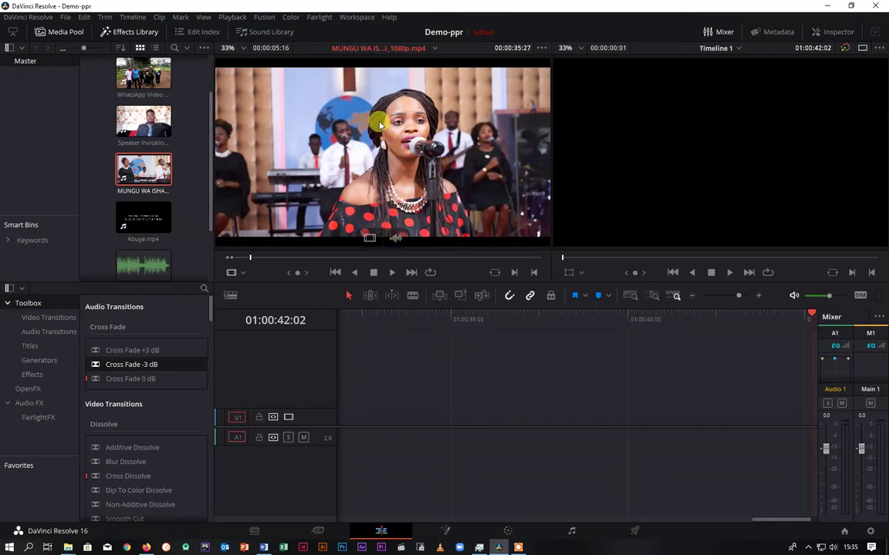
left_click_drag(380, 123, 367, 419)
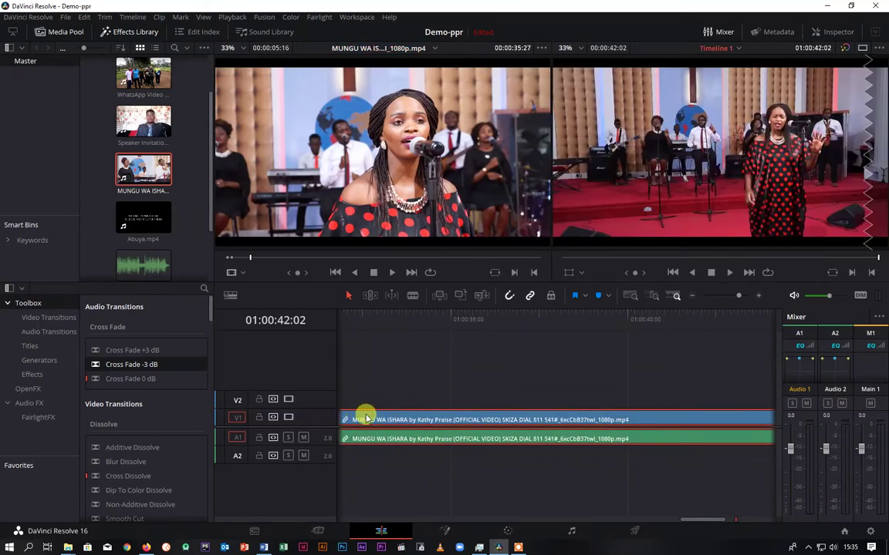
Step: Zoom the timeline and slide the V1/A1 music video clips to 01:00:00:00
left_click_drag(357, 318, 455, 349)
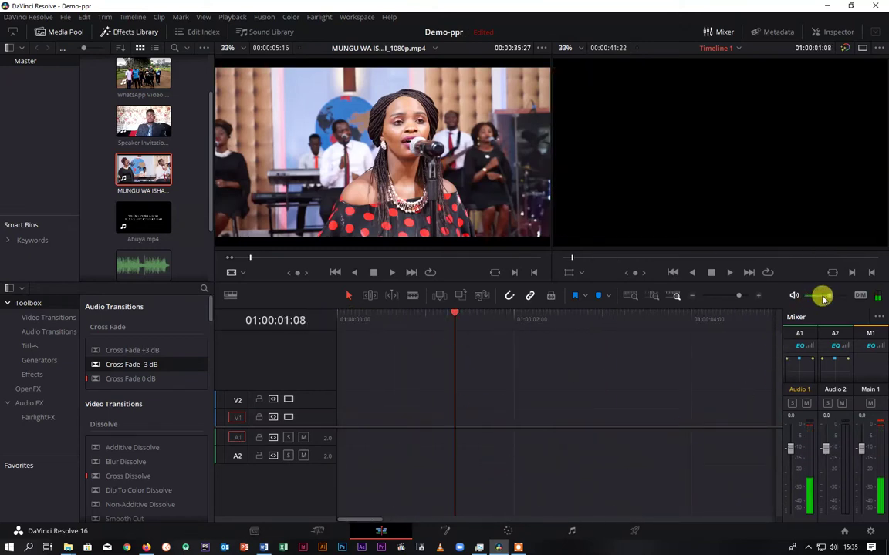
mouse_move(737, 294)
left_mouse_down()
mouse_move(718, 295)
mouse_move(728, 298)
left_mouse_up()
left_click_drag(626, 417, 348, 424)
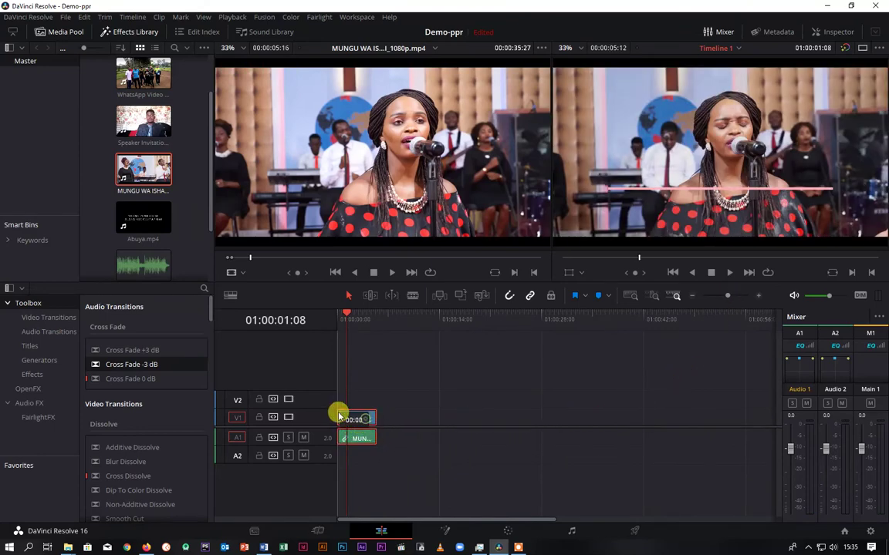
left_click_drag(726, 296, 736, 295)
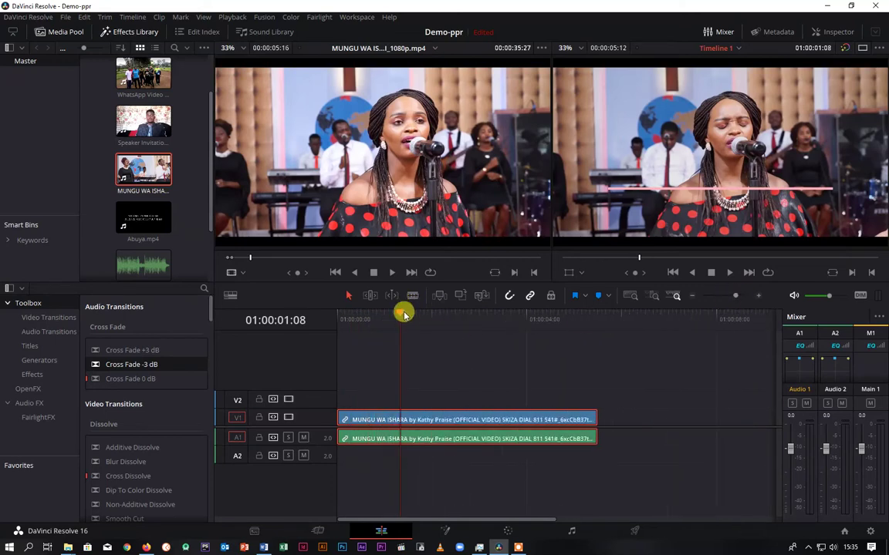
Step: Return the playhead to 01:00:00:00 and play Timeline 1 from the beginning
left_click_drag(403, 311, 339, 318)
key("space")
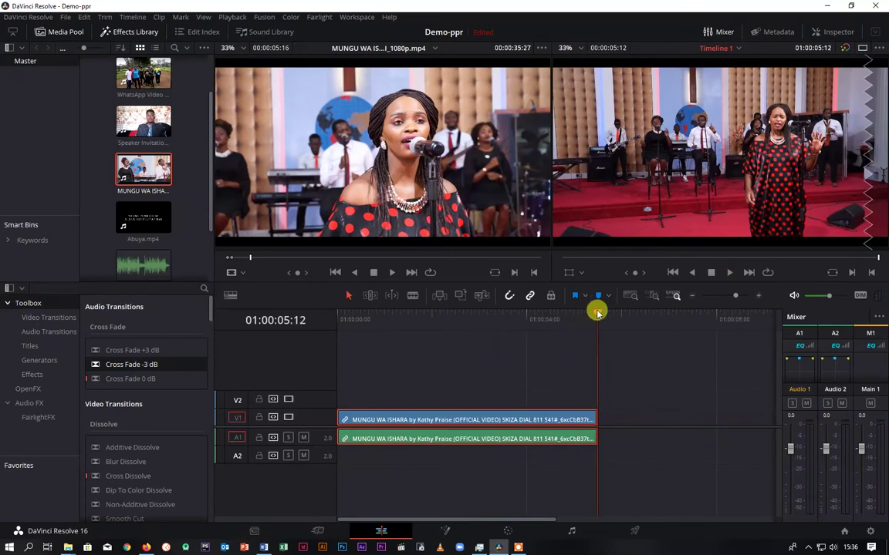
left_click_drag(597, 313, 573, 311)
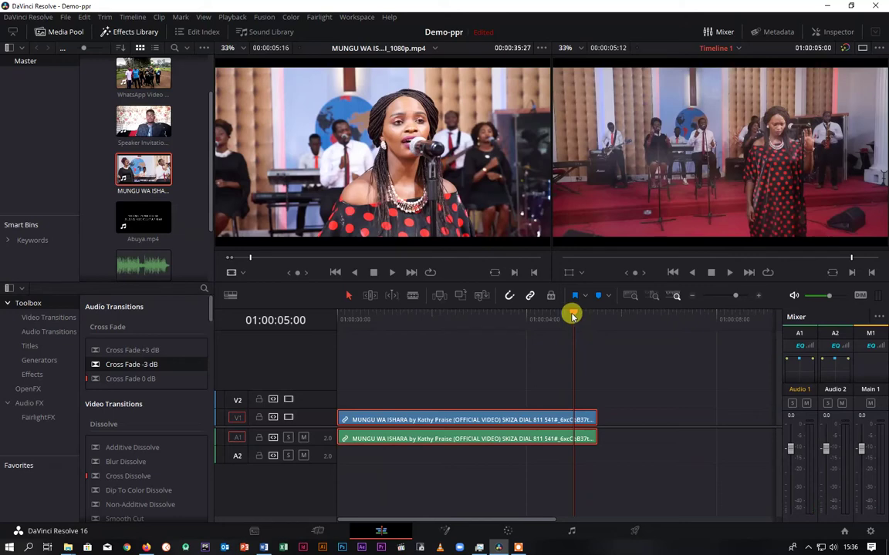
left_click_drag(570, 313, 337, 343)
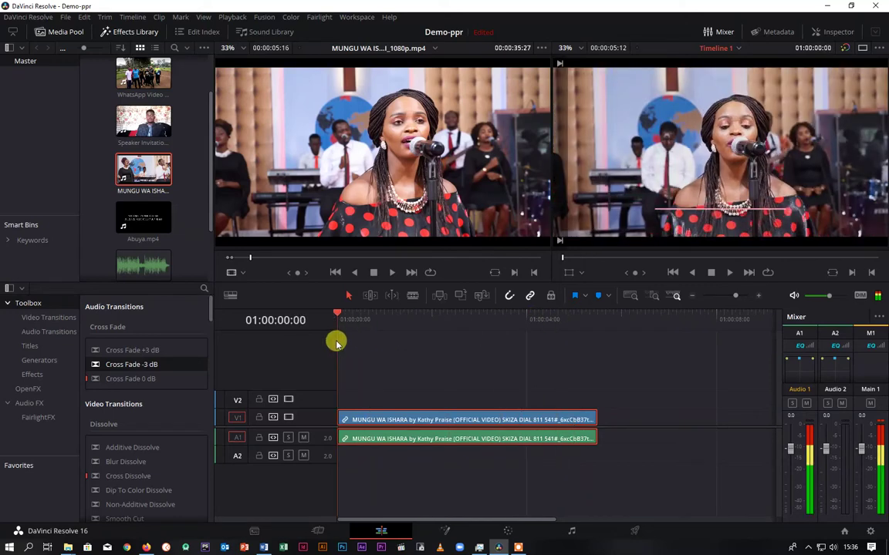
key("space")
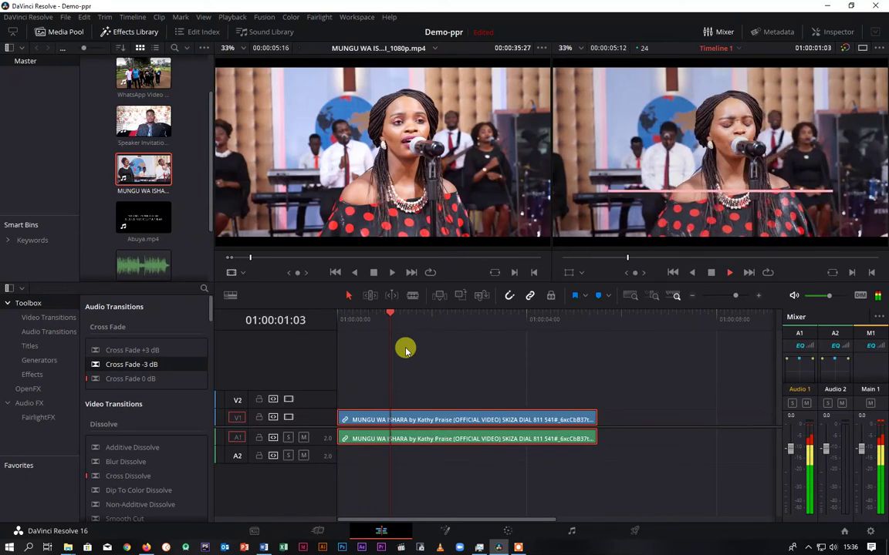
key("space")
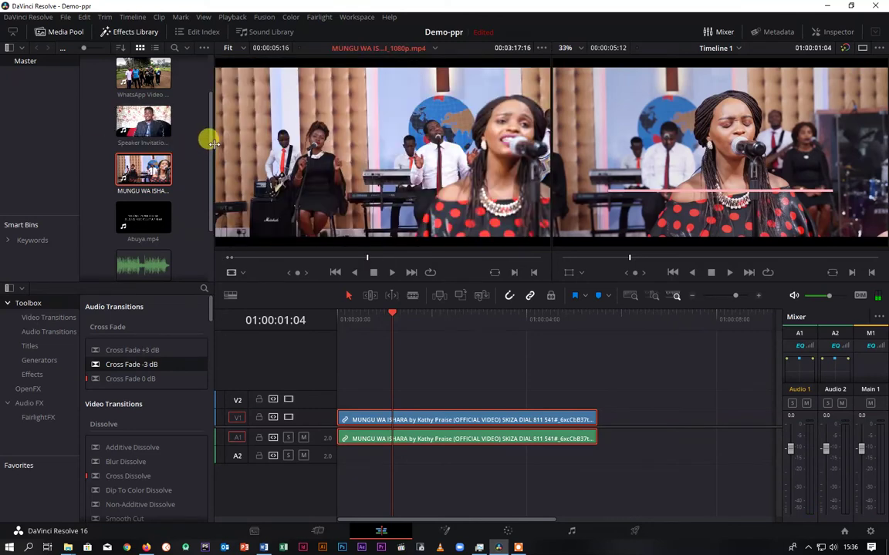
Step: Widen the media pool into a grid and preview Speaker Invitation.mp4 in the source viewer
left_click_drag(210, 143, 296, 152)
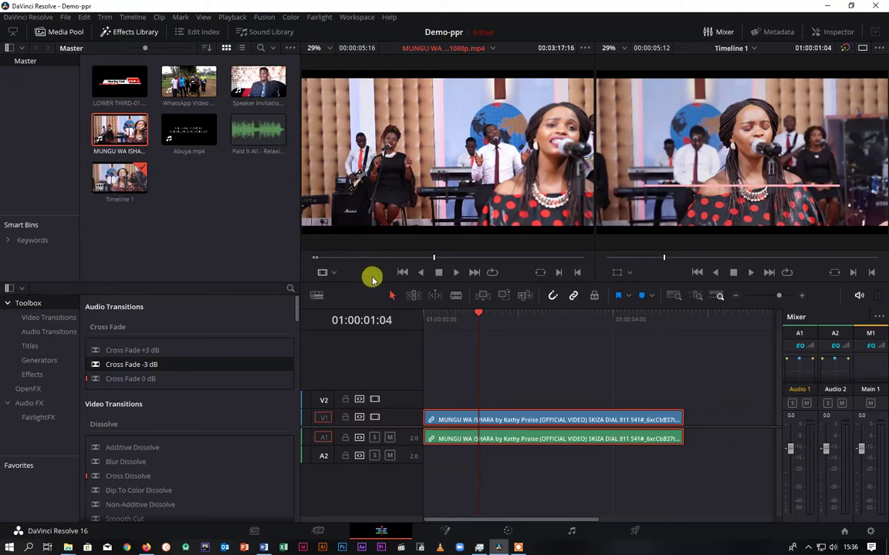
left_click_drag(481, 316, 488, 314)
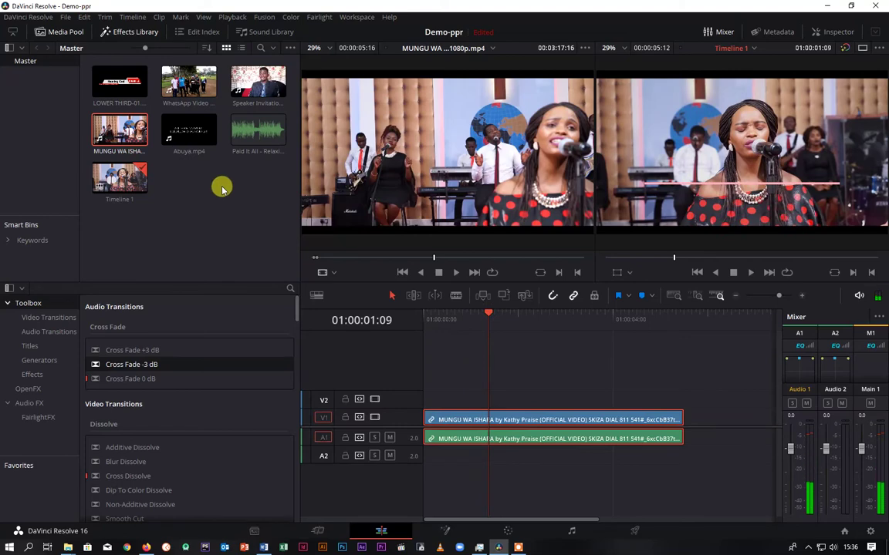
left_click(257, 81)
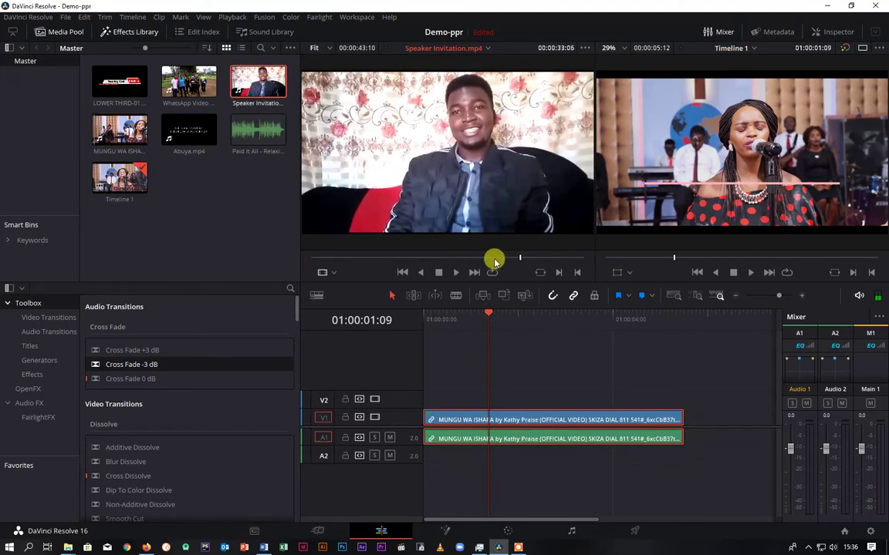
left_click(519, 257)
left_click_drag(519, 257, 311, 257)
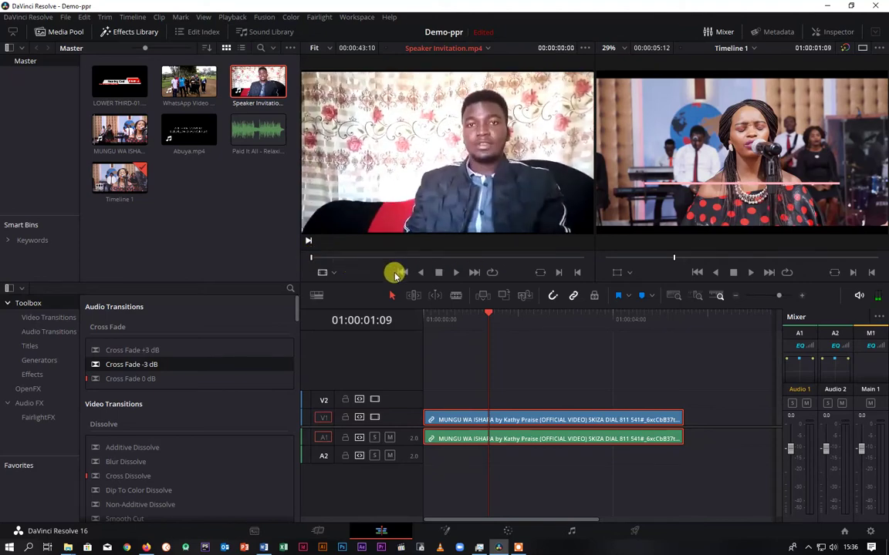
key("space")
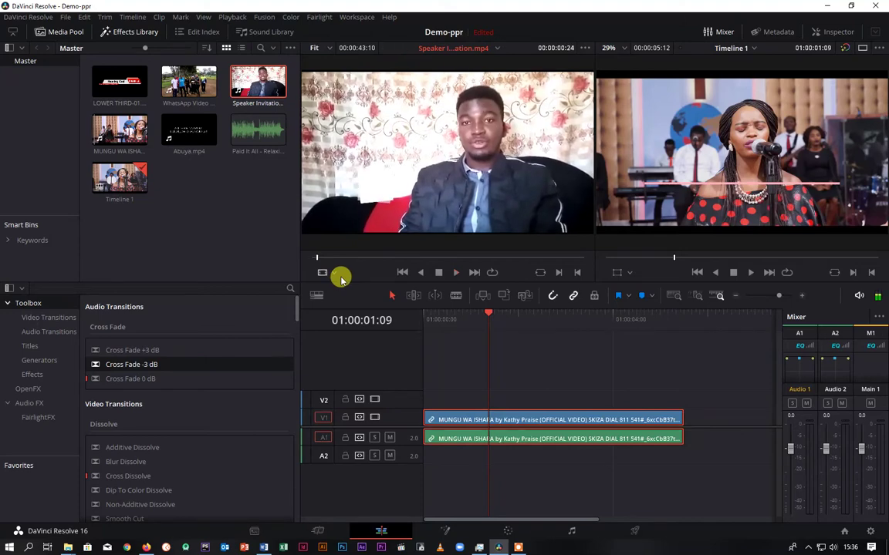
Step: Find the frame just after the name lower third and place the interview after the music video
left_click(306, 255)
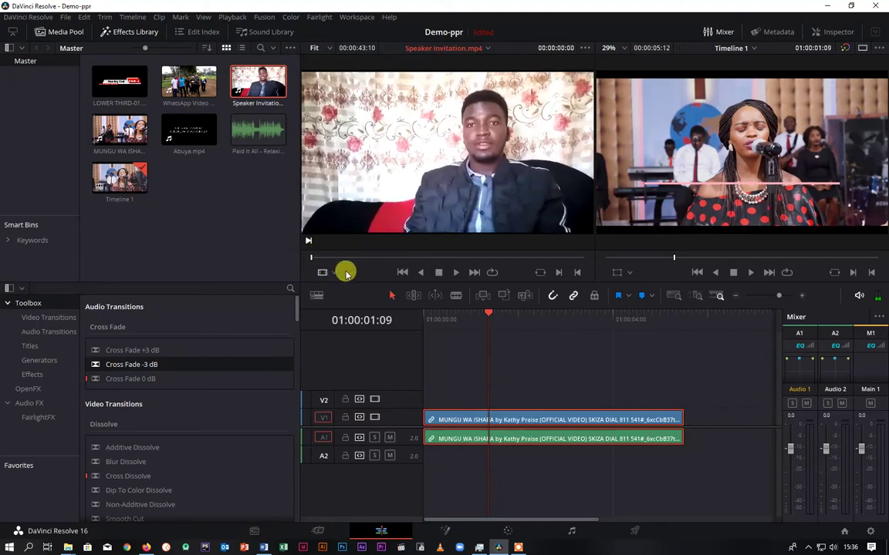
key("space")
left_click(304, 259)
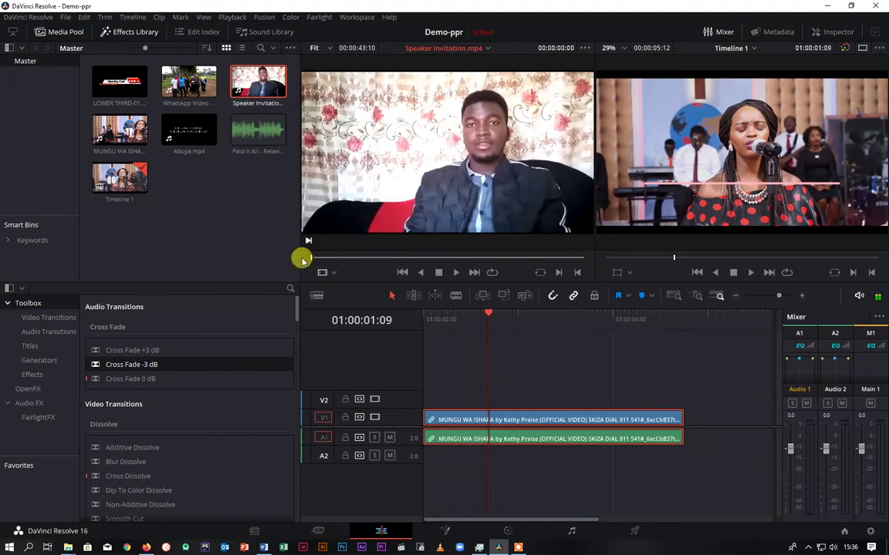
left_click_drag(312, 260, 358, 262)
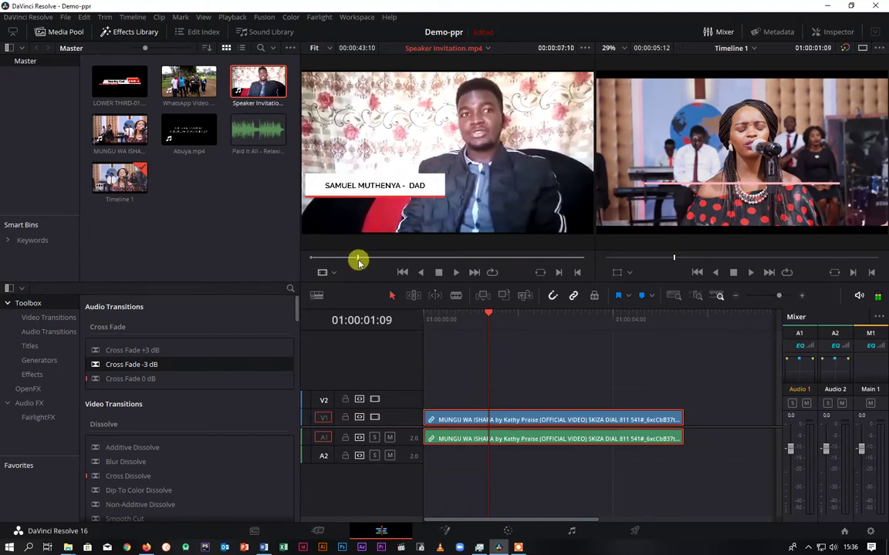
left_click_drag(357, 262, 369, 261)
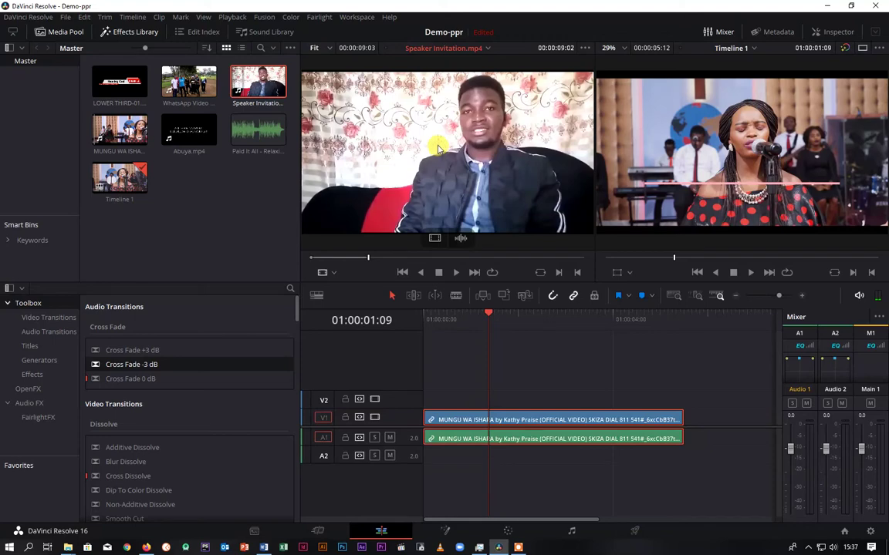
left_click_drag(430, 128, 704, 419)
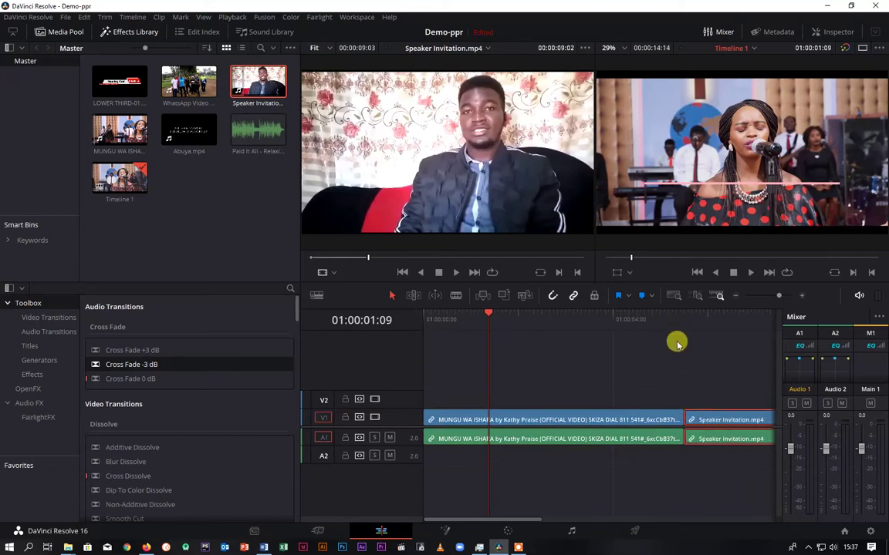
left_click_drag(663, 314, 667, 318)
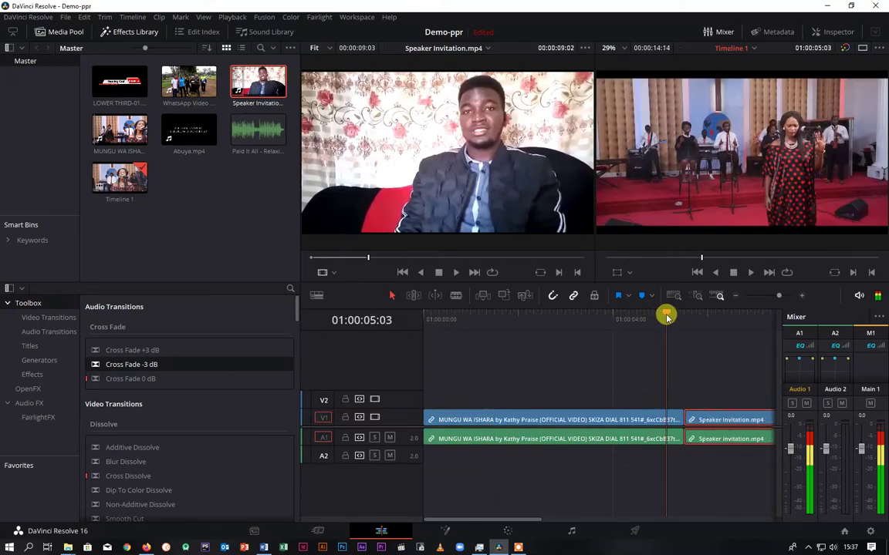
key("space")
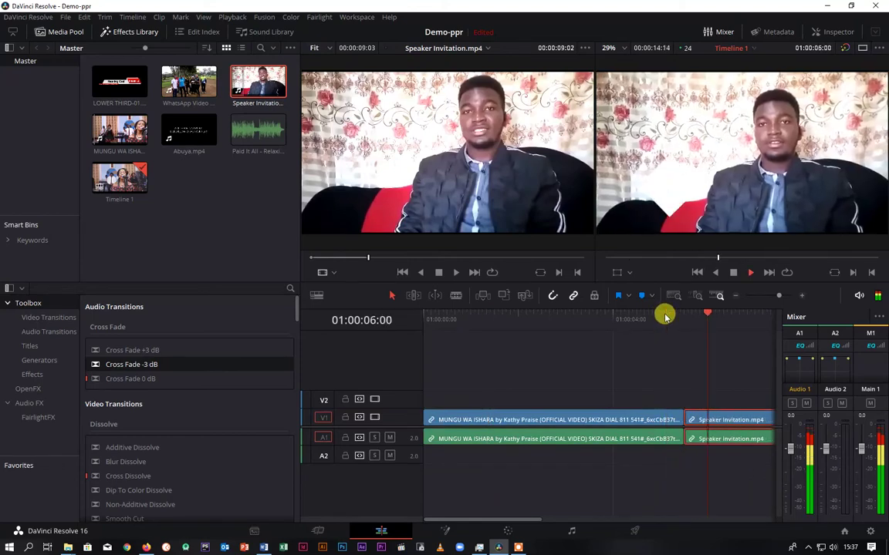
key("space")
left_click_drag(694, 315, 608, 327)
key("space")
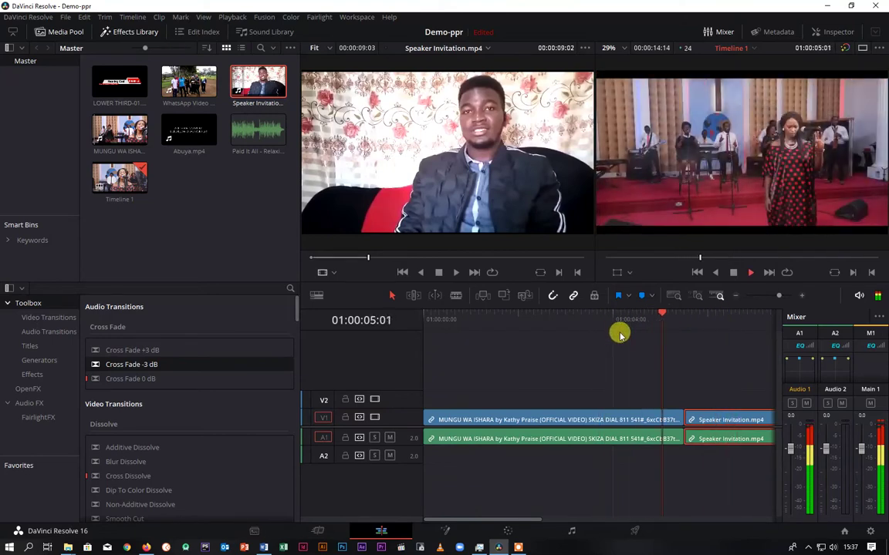
key("space")
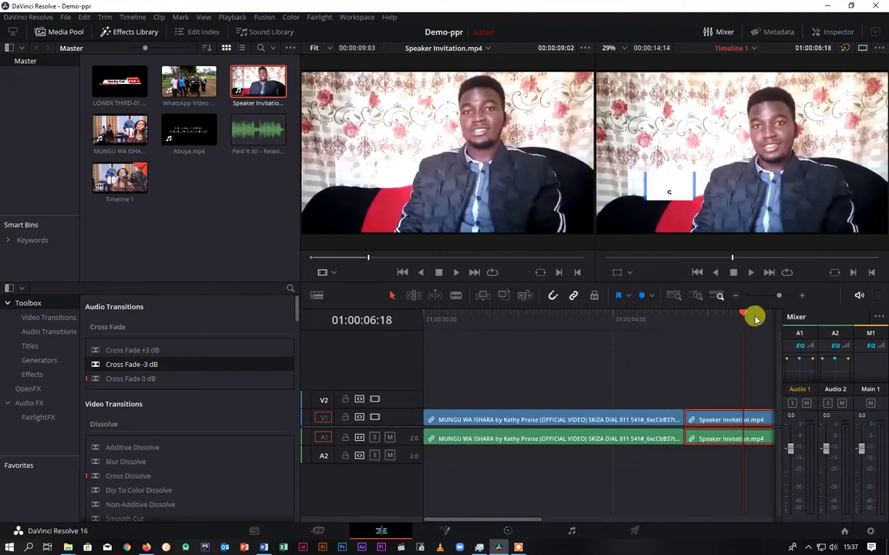
left_click_drag(744, 315, 668, 324)
key("space")
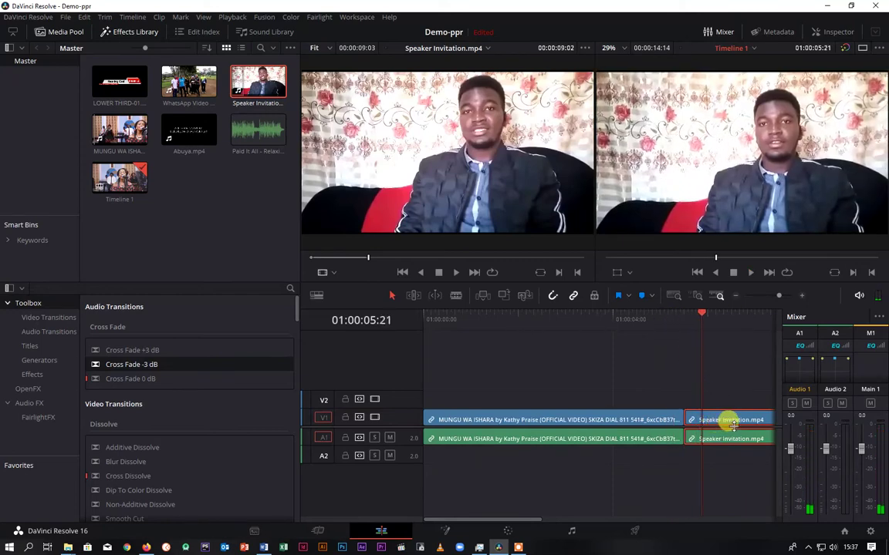
left_click(663, 445)
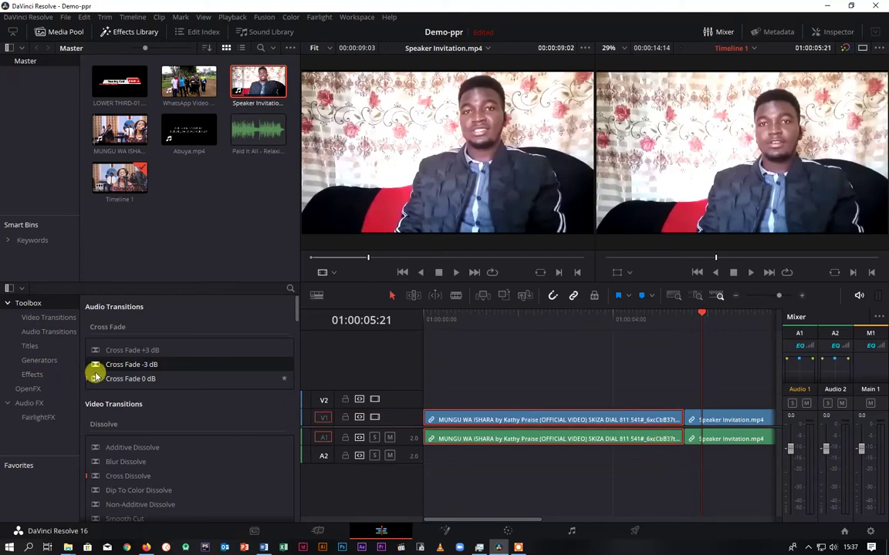
left_click(135, 32)
left_click(135, 33)
left_click(135, 33)
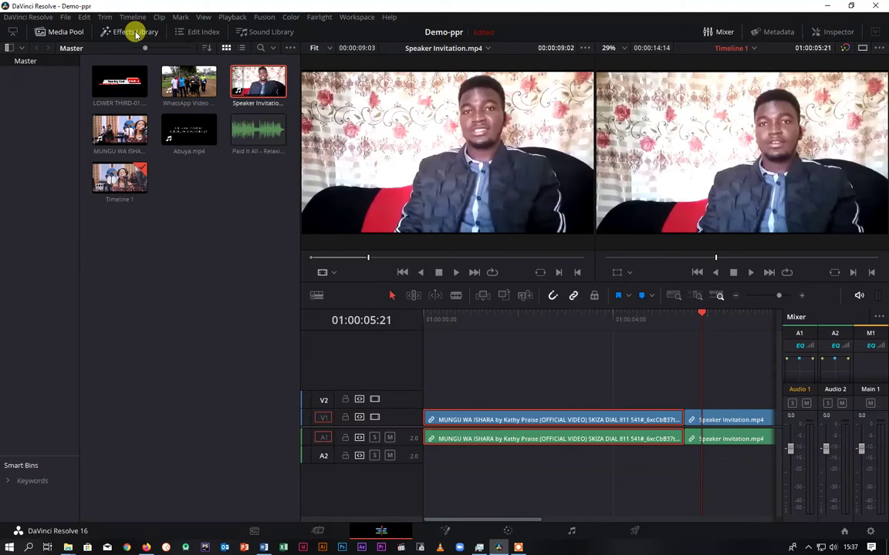
left_click(135, 32)
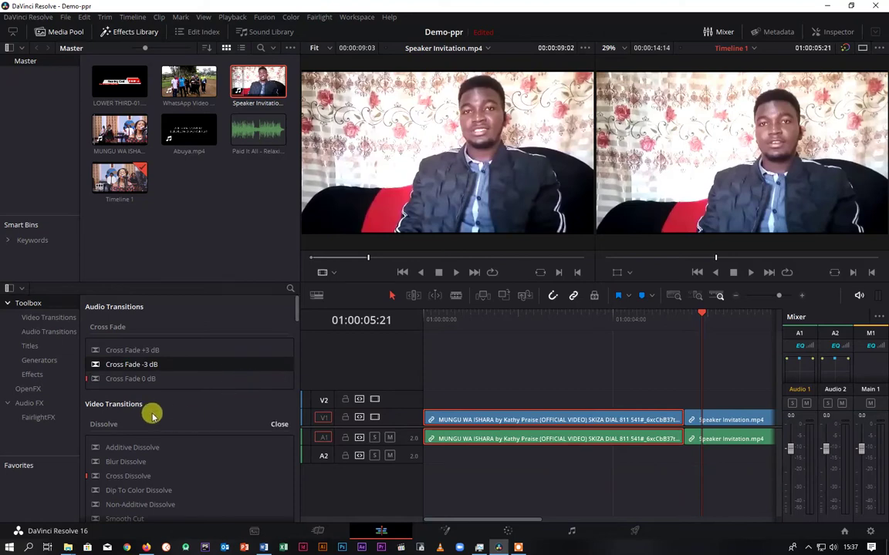
Step: Move the MUNGU WA ISHARA clips up to V2/A2 and add Cross Fade -3 dB to the A2 audio's end
left_click_drag(96, 366, 665, 434)
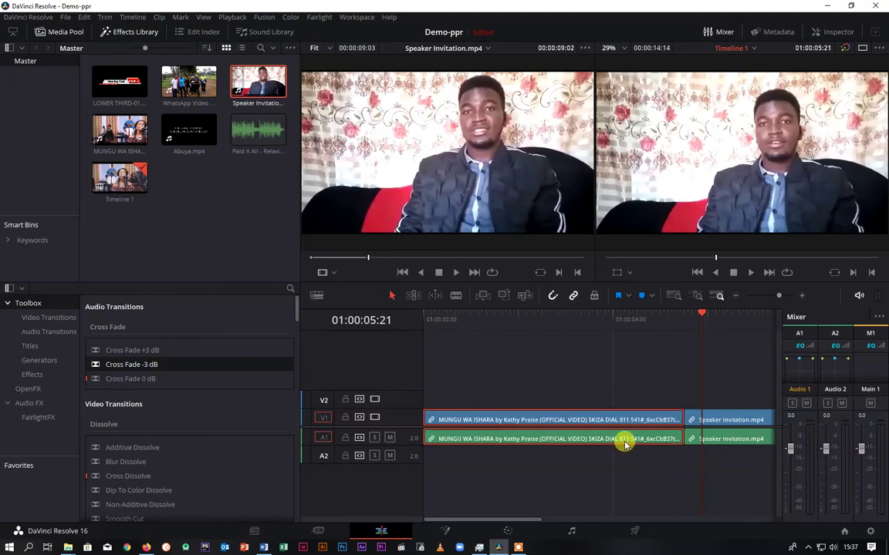
left_click_drag(625, 445, 626, 452)
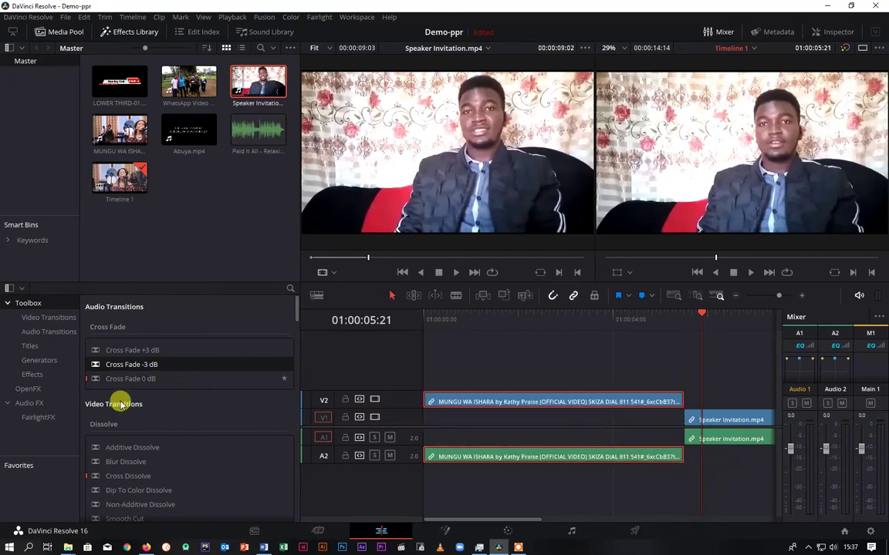
left_click_drag(97, 364, 671, 453)
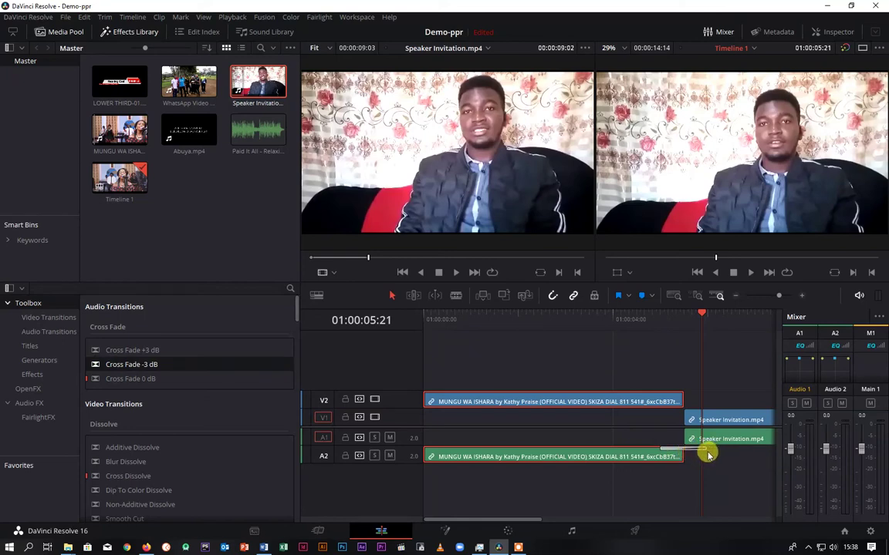
left_click_drag(703, 448, 664, 441)
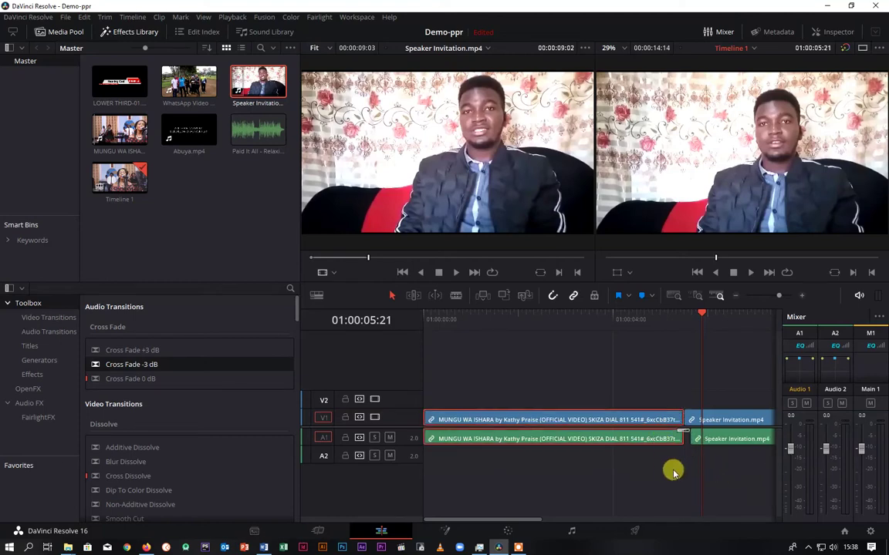
key("ctrl+z")
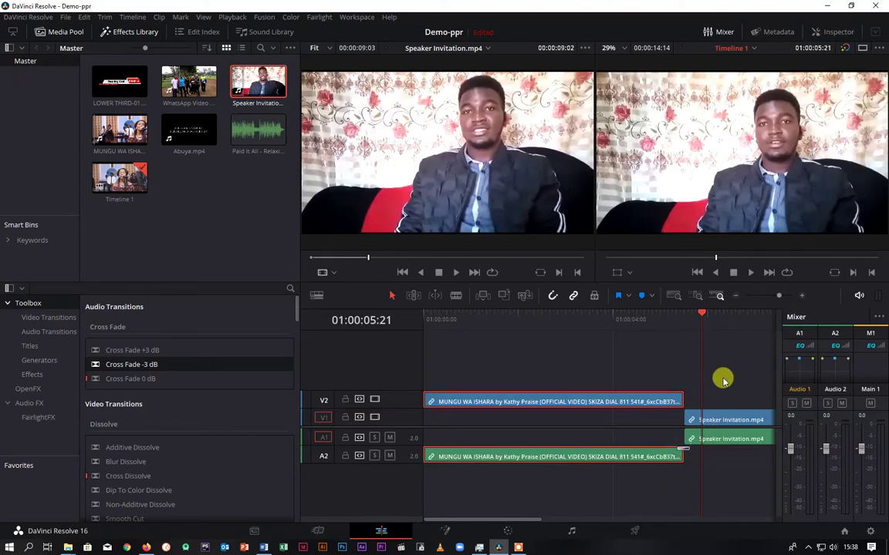
Step: Play back the fade into the Speaker Invitation interview and its lower third, then select that interview
left_click_drag(702, 318, 664, 315)
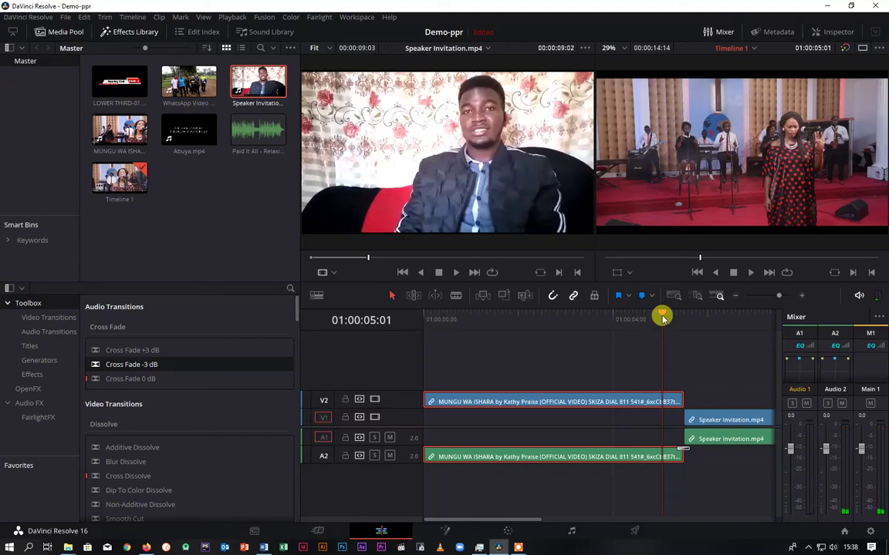
key("space")
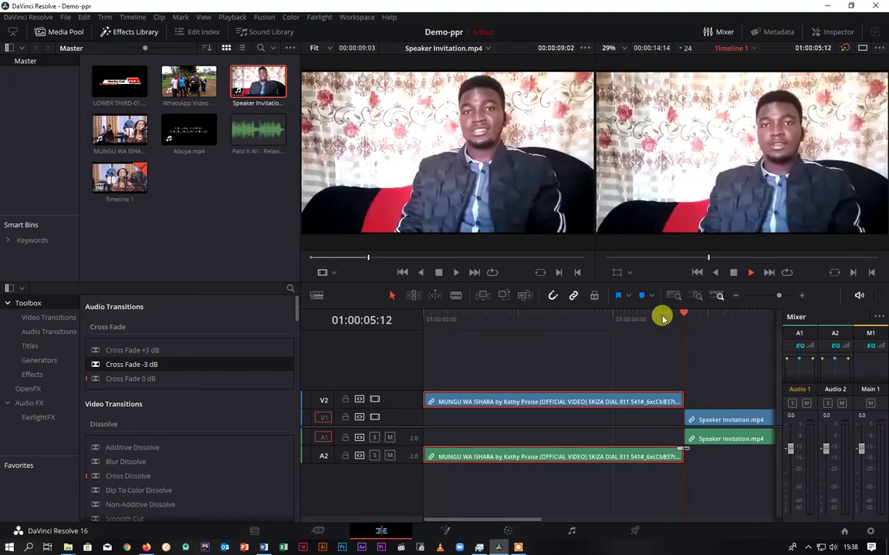
key("space")
left_click(637, 319)
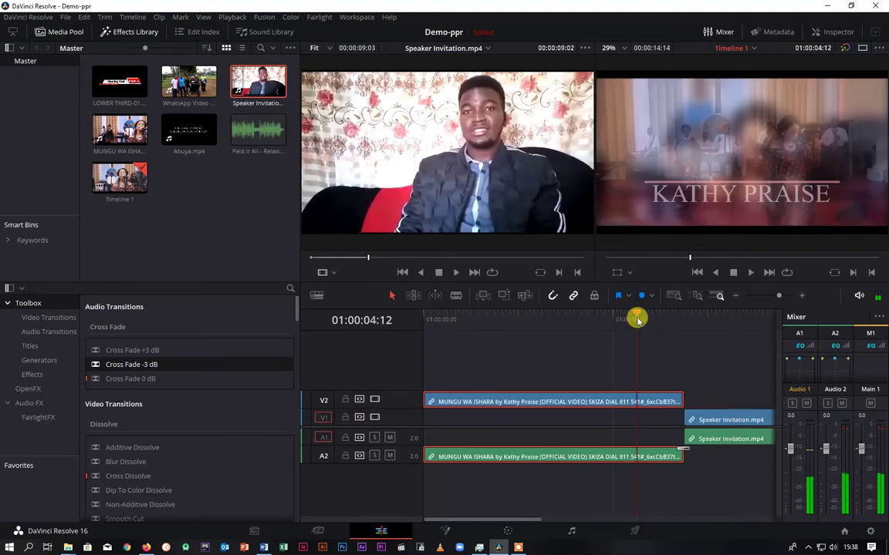
key("space")
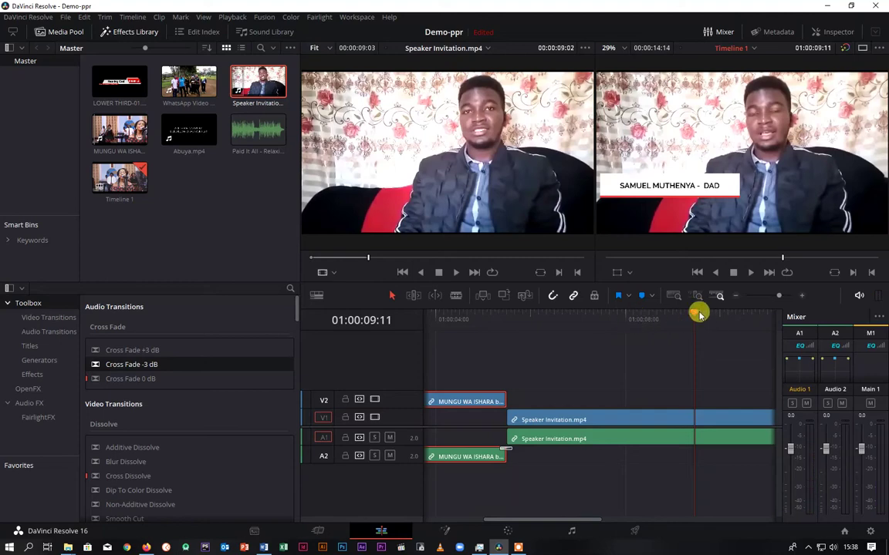
left_click_drag(698, 313, 501, 351)
key("space")
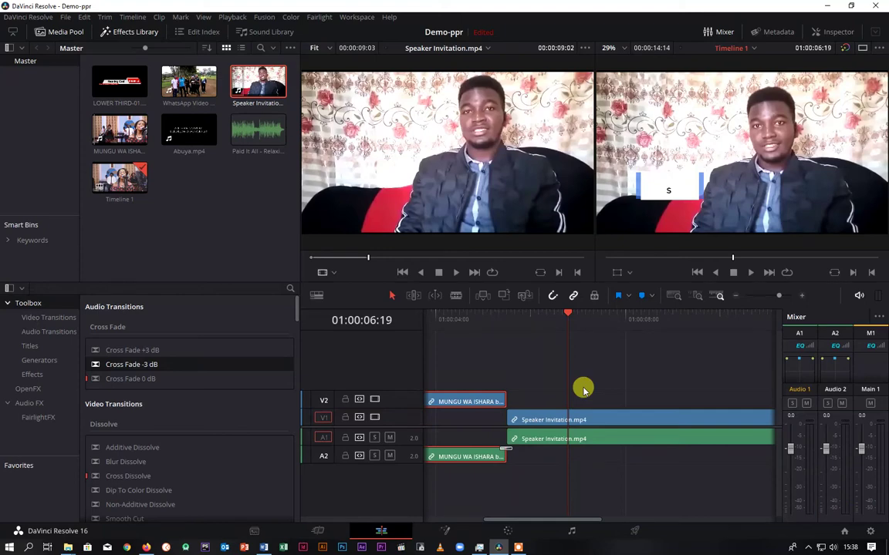
left_click(630, 417)
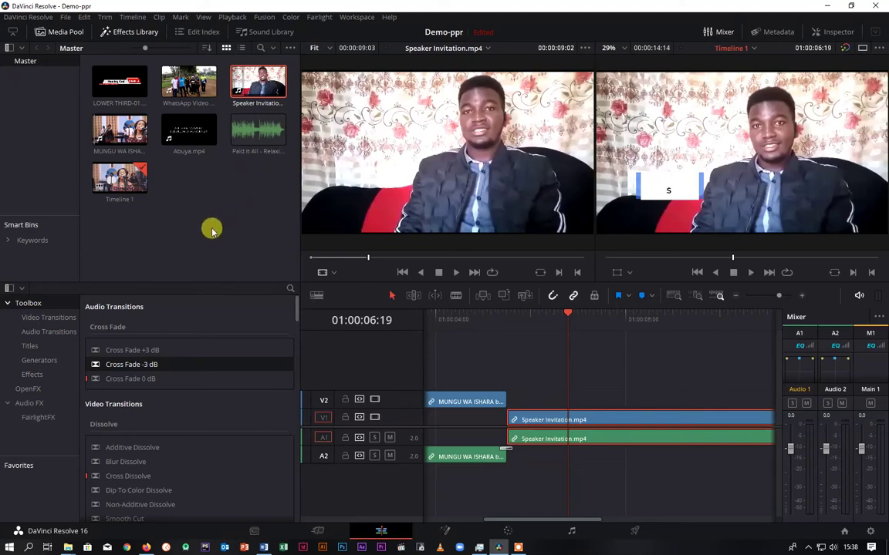
Step: Preview the Paid It All music in the source viewer and drop it on A2 after MUNGU WA ISHARA
left_click(258, 129)
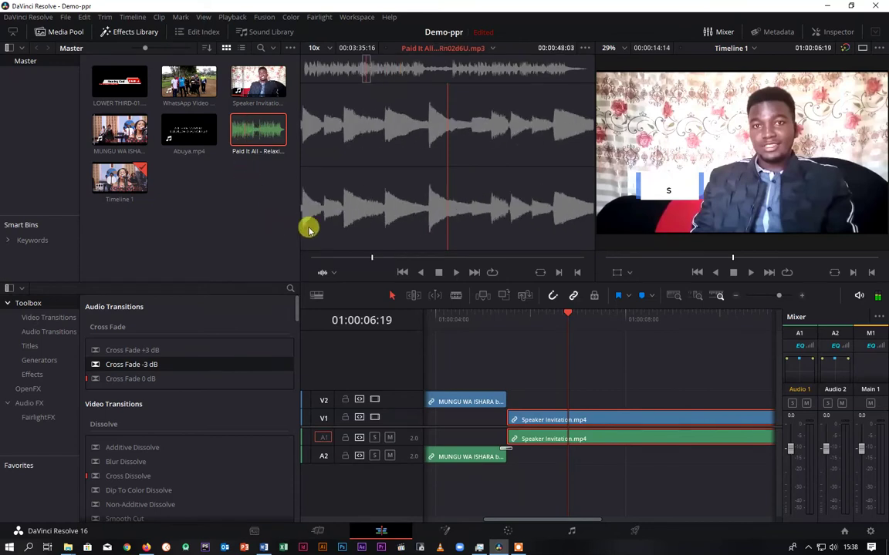
left_click_drag(372, 257, 319, 264)
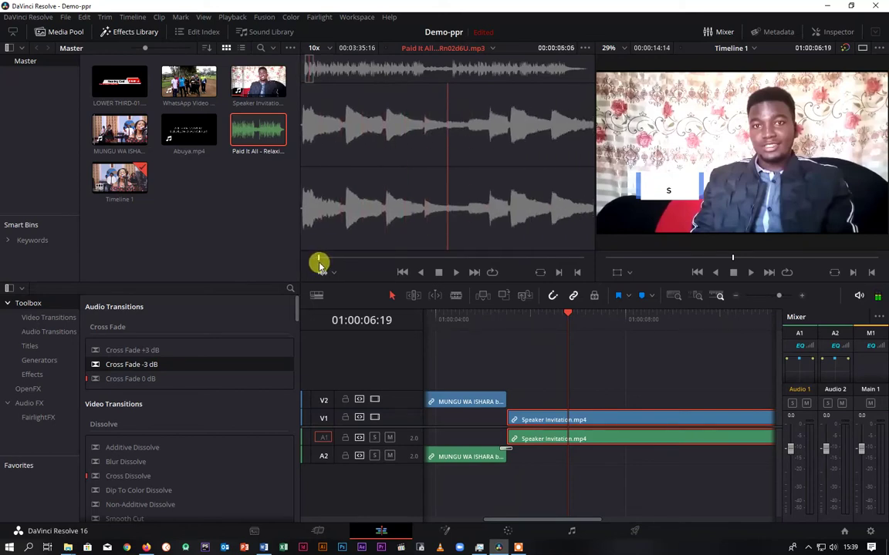
key("space")
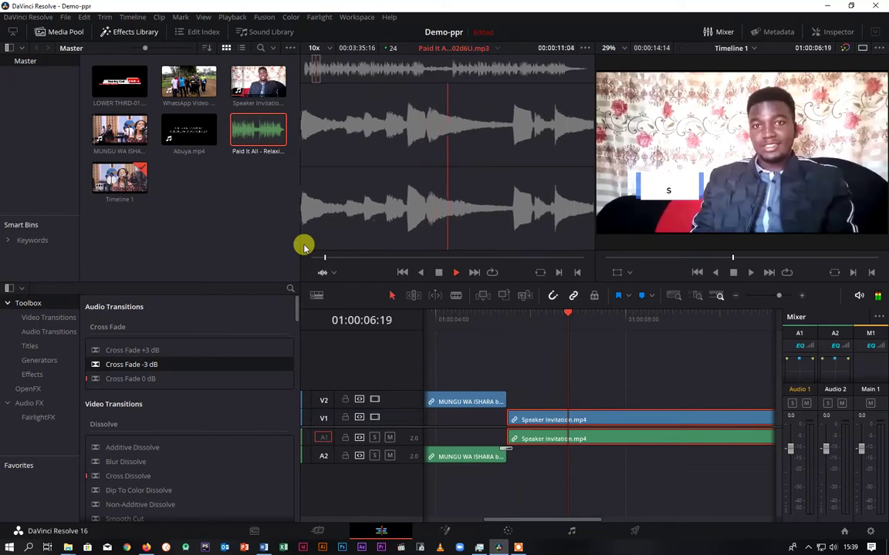
key("space")
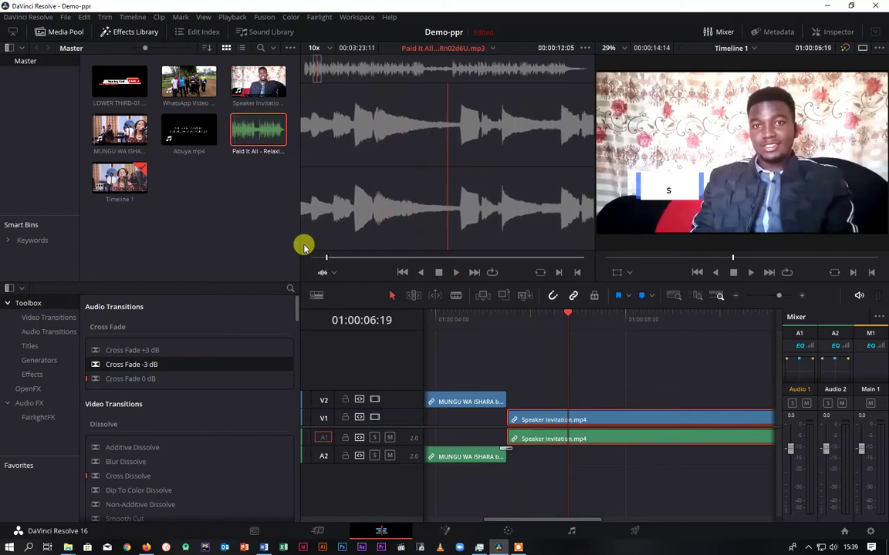
key("space")
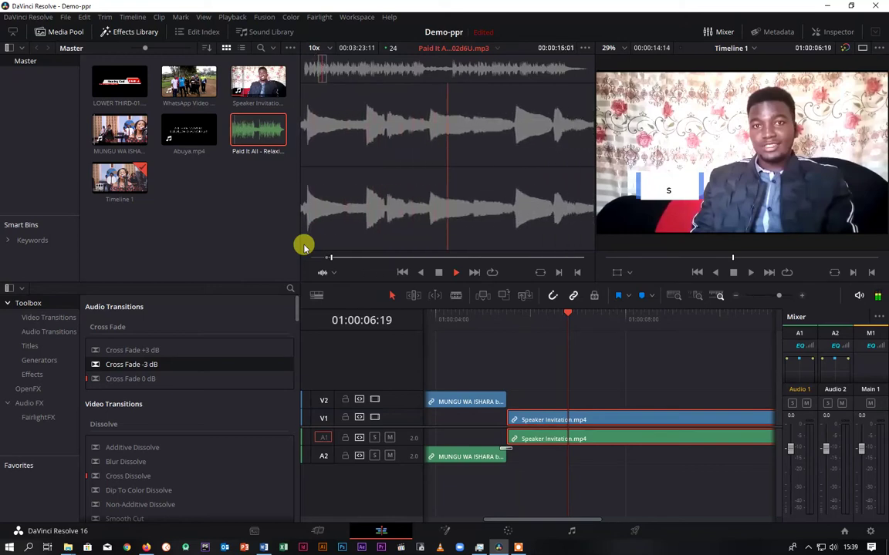
key("space")
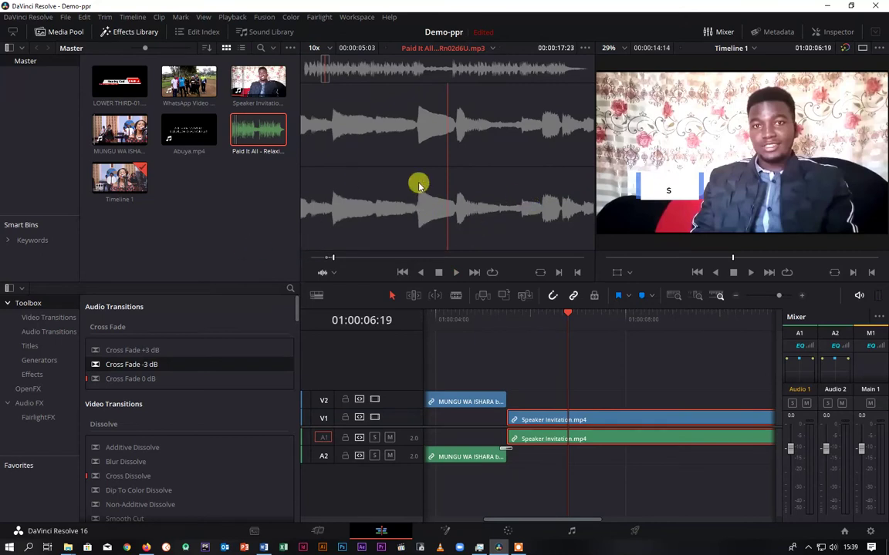
left_click_drag(418, 170, 517, 460)
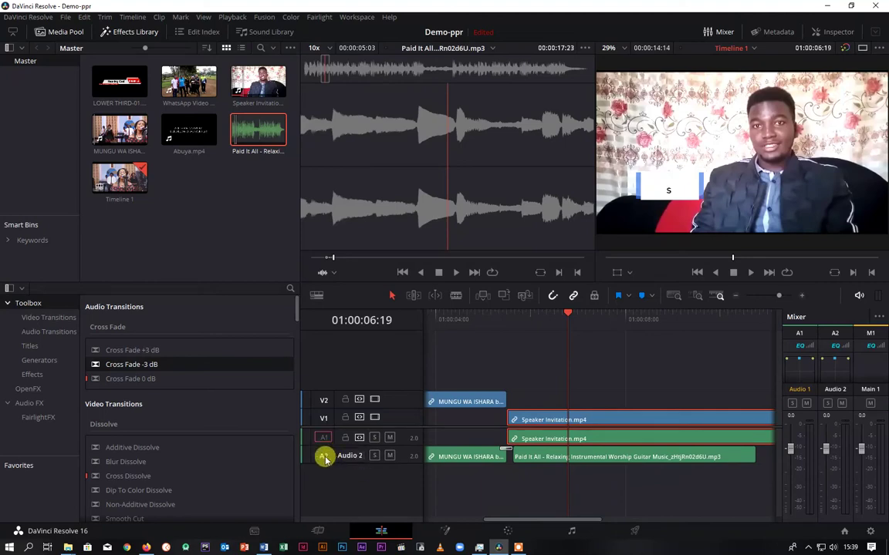
Step: Select the Paid It All music clip and play the timeline from about 01:00:05:08 to review it
left_click(553, 461)
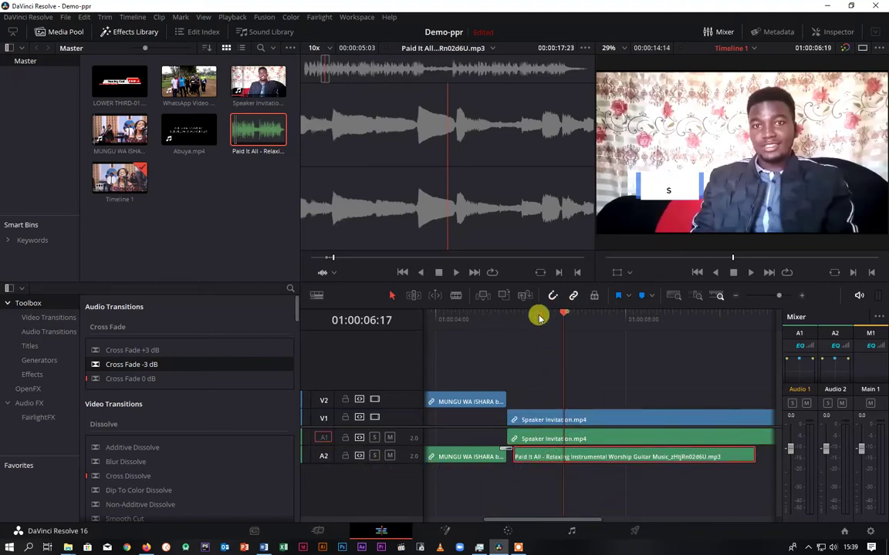
left_click(496, 321)
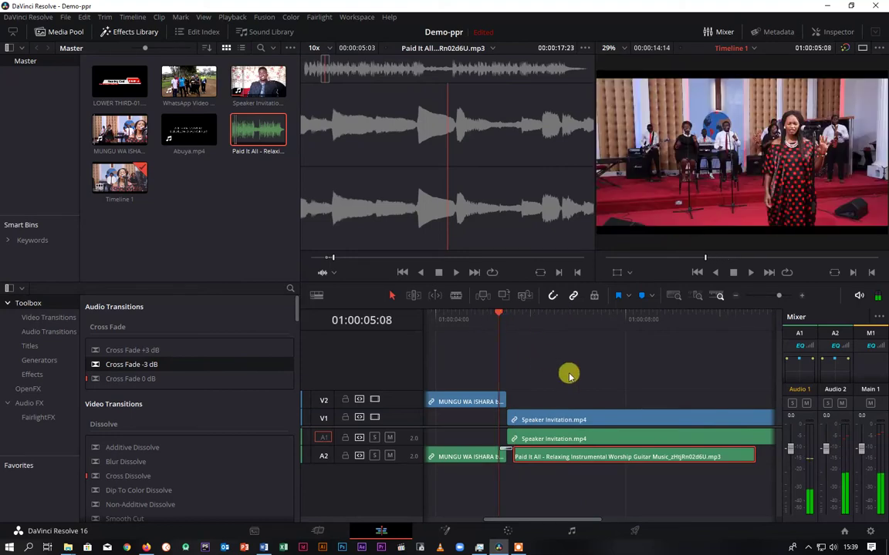
key("space")
key("space")
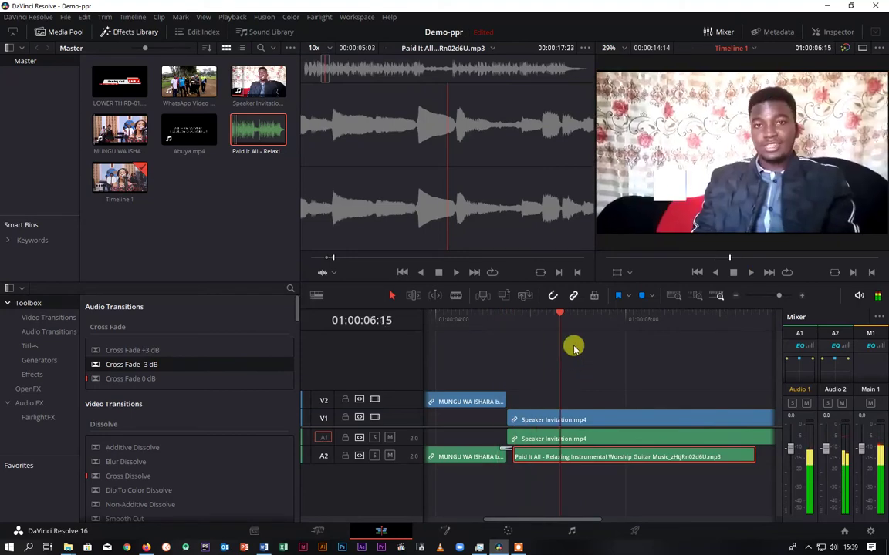
left_click(512, 320)
left_click(494, 319)
key("space")
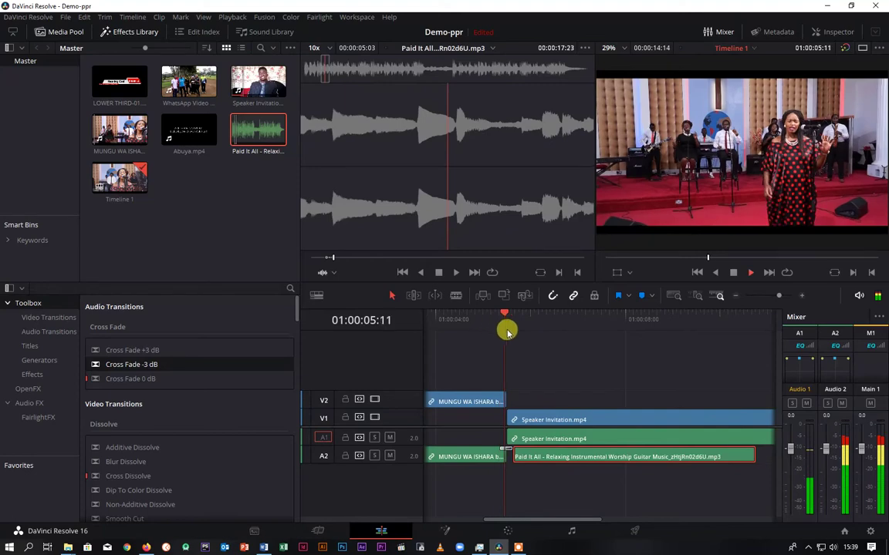
Step: Move the music onto a new track A3 and trim its end to meet the Speaker Invitation clip's end
key("space")
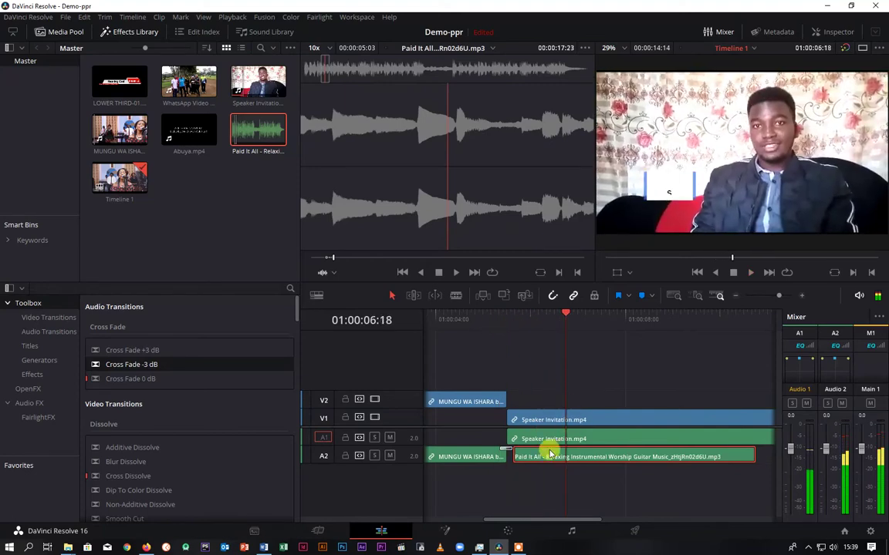
mouse_move(538, 459)
left_mouse_down()
mouse_move(512, 458)
mouse_move(526, 472)
left_mouse_up()
left_click_drag(567, 317, 487, 320)
key("space")
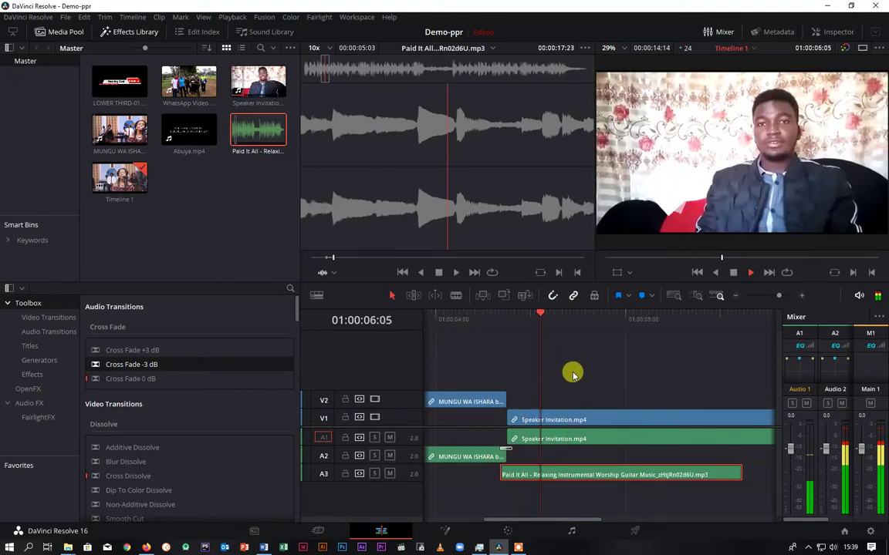
left_click_drag(557, 305, 454, 324)
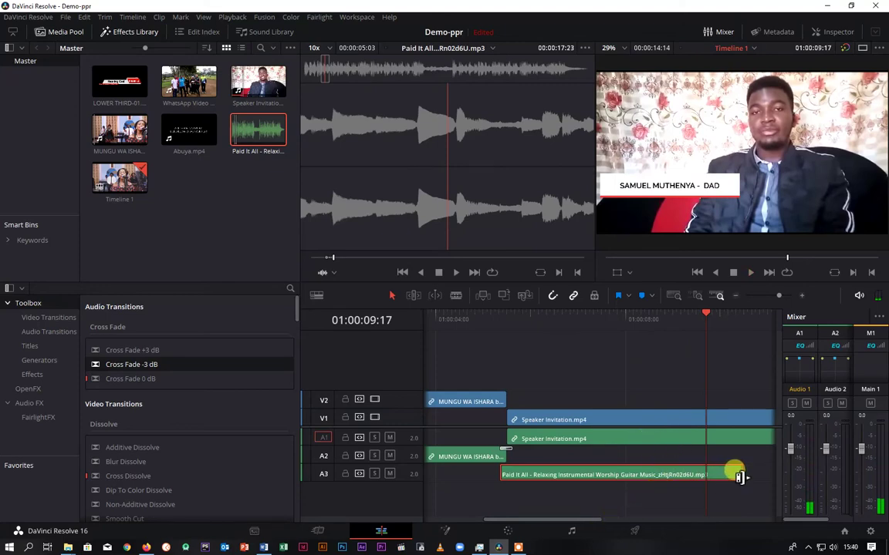
left_click_drag(739, 474, 523, 475)
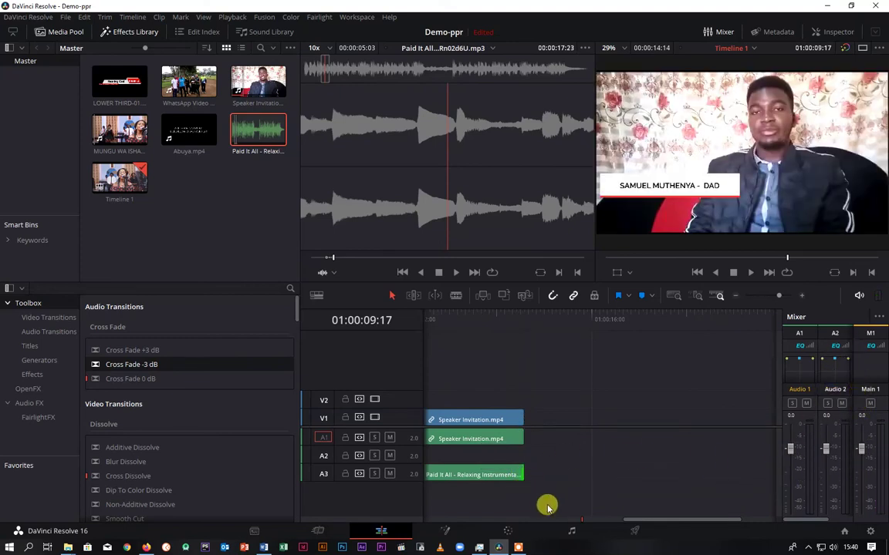
left_click_drag(646, 518, 526, 521)
left_click_drag(503, 317, 468, 317)
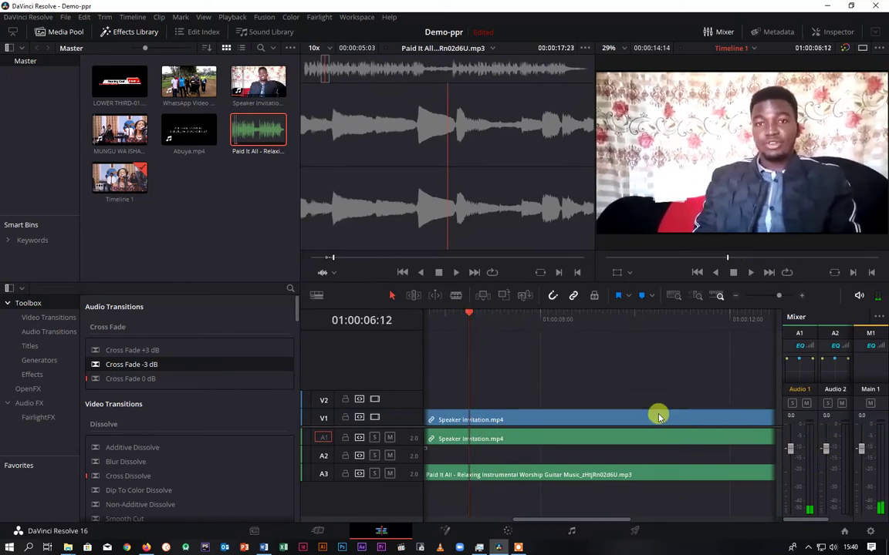
key("space")
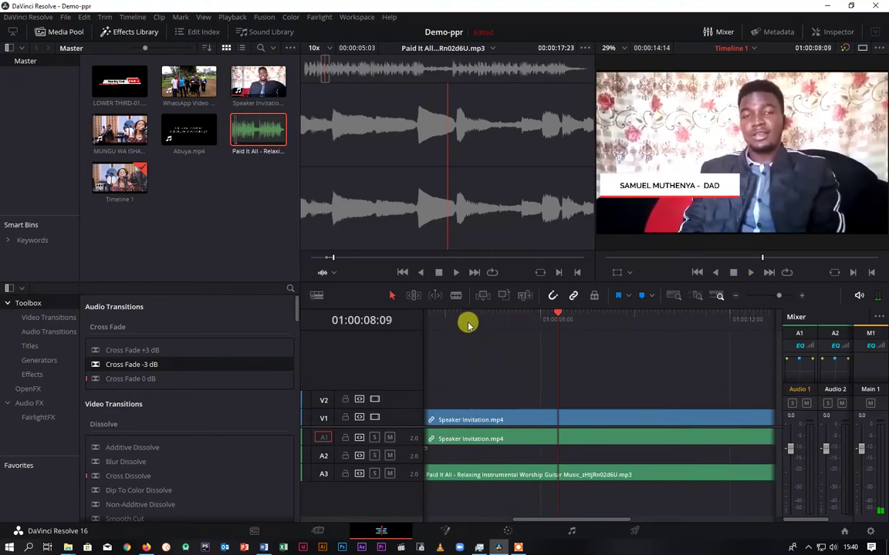
left_click_drag(532, 317, 508, 319)
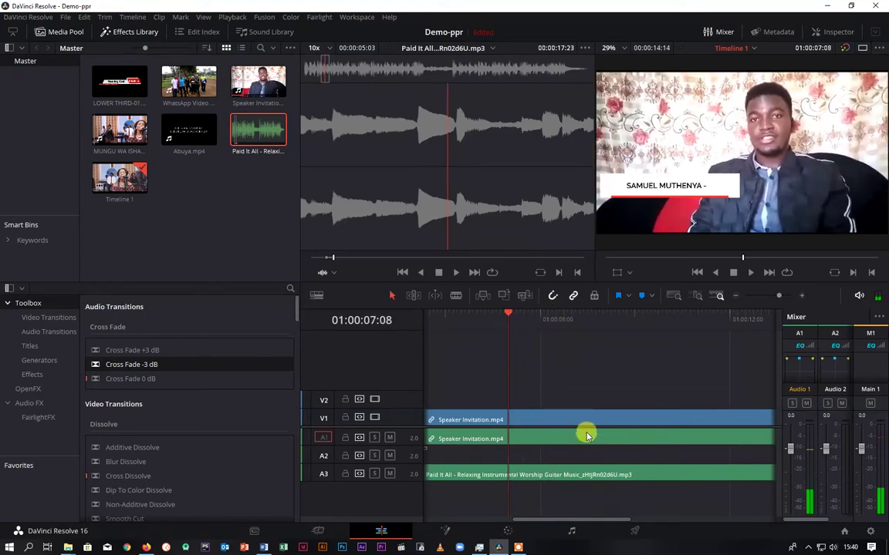
left_click(530, 441)
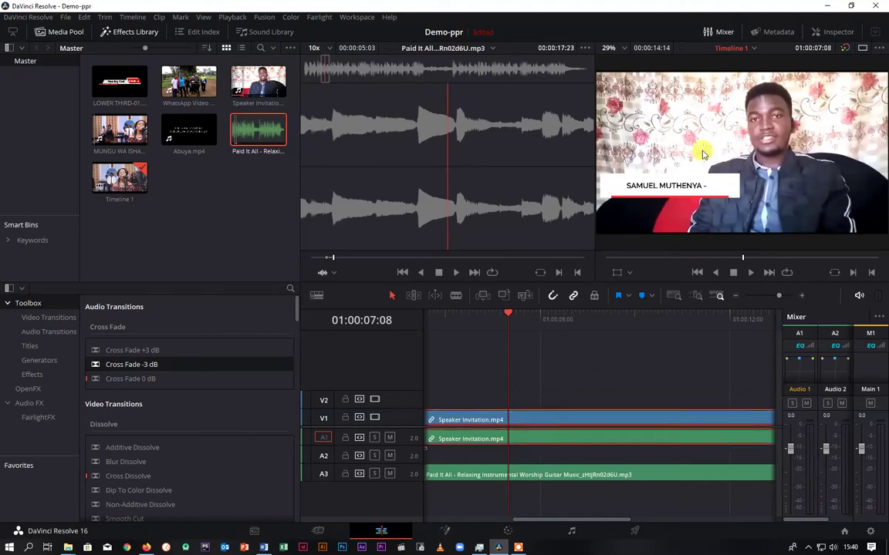
Step: Raise the Speaker Invitation clip volume to 2.97 in the Inspector and play back to hear it
left_click(833, 32)
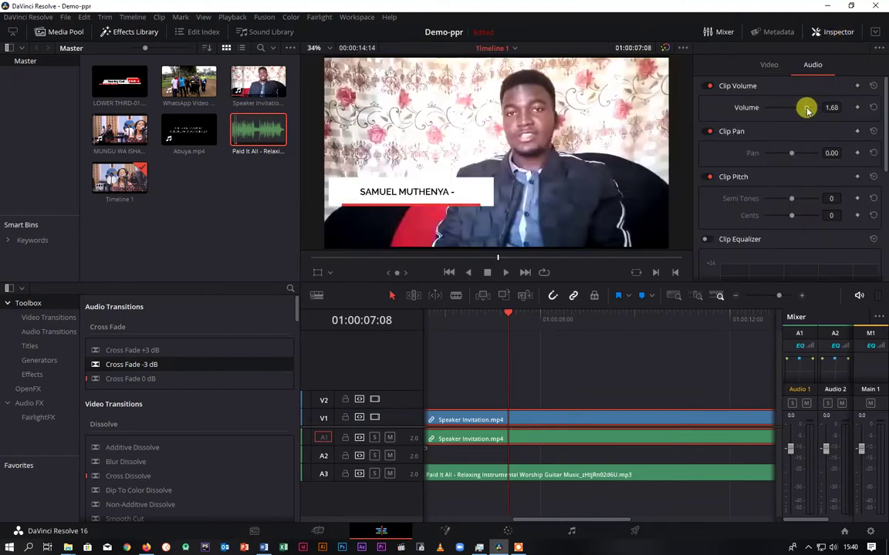
left_click_drag(507, 308, 494, 317)
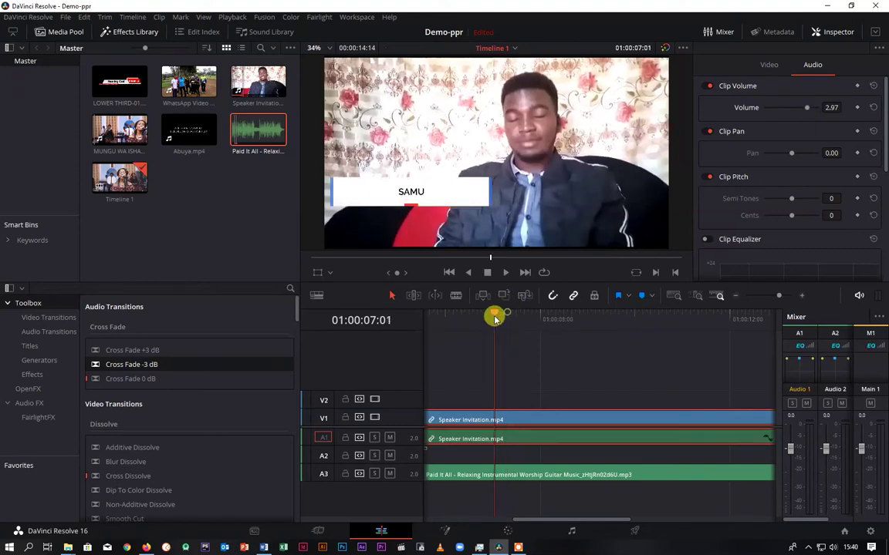
key("space")
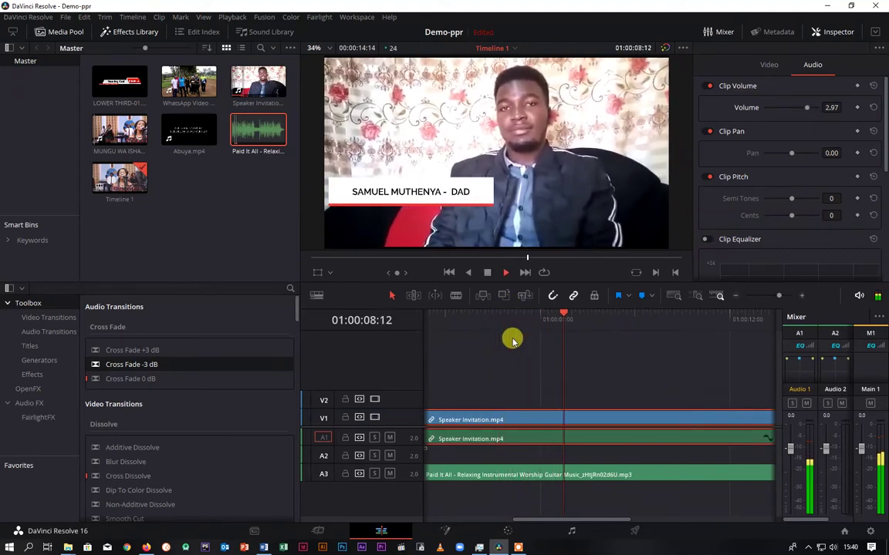
key("space")
Step: Lower the Paid It All music on A3 to -3.47 volume and review it up to 01:00:14:01
left_click(621, 473)
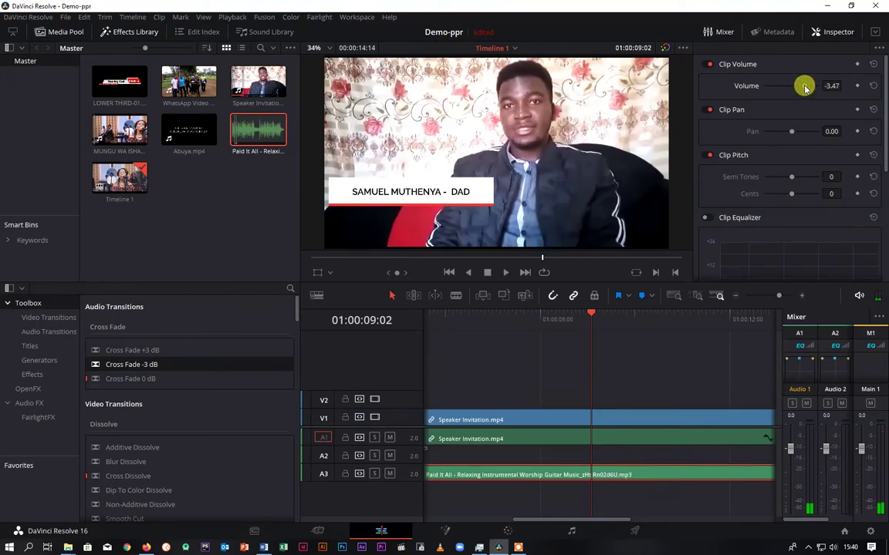
left_click(573, 313)
key("space")
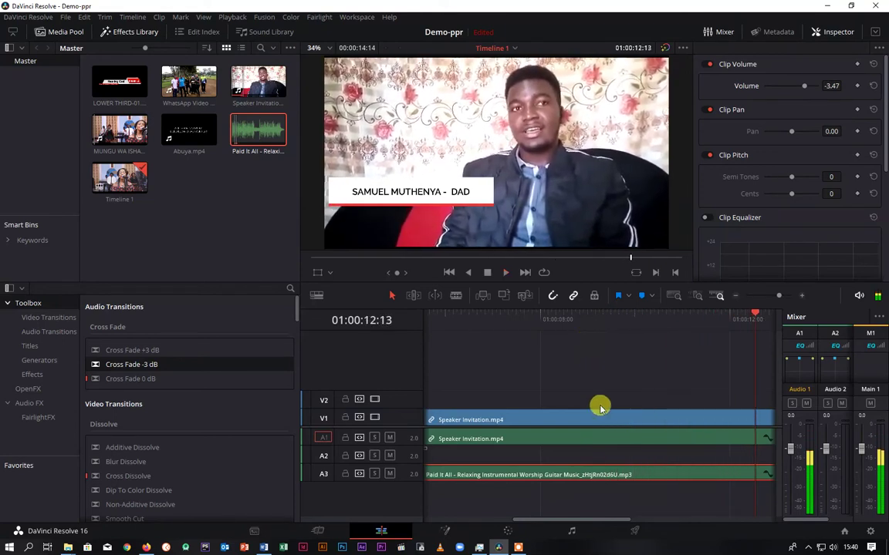
left_click_drag(620, 519, 661, 509)
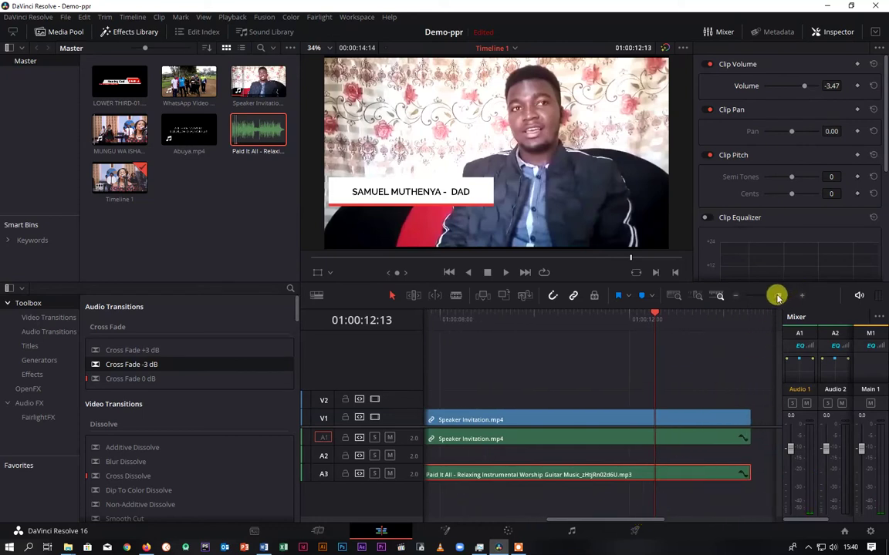
left_click_drag(780, 297, 775, 296)
left_click_drag(607, 318, 631, 320)
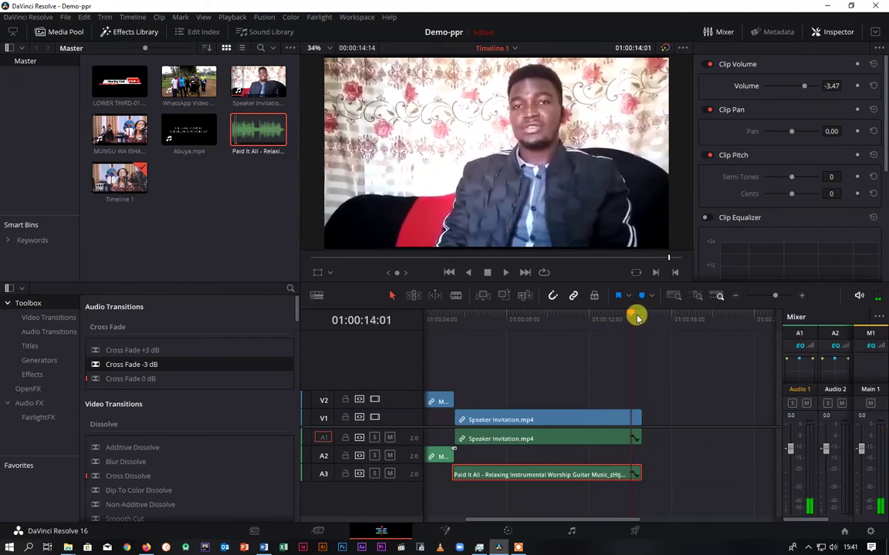
Step: Add Cross Fade -3 dB to the ends of the A1 interview audio and A3 music, then play the ending
key("space")
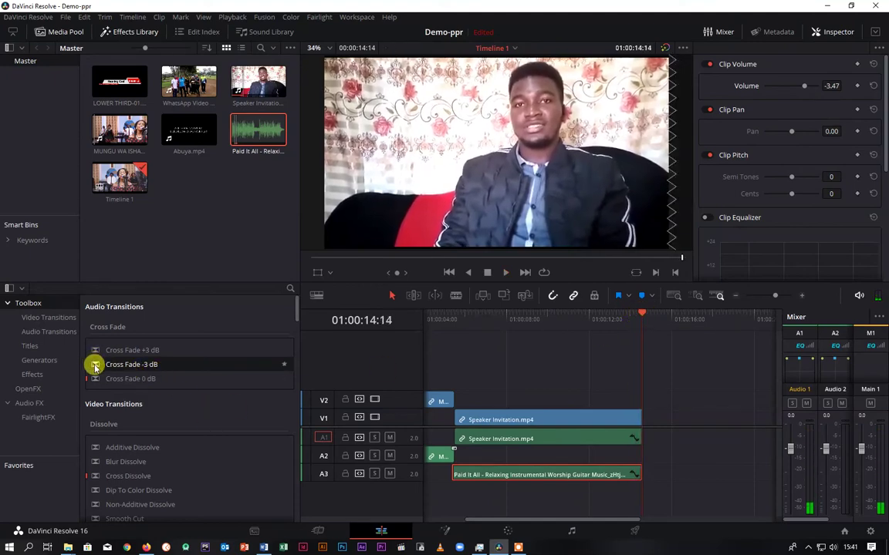
left_click_drag(95, 368, 648, 432)
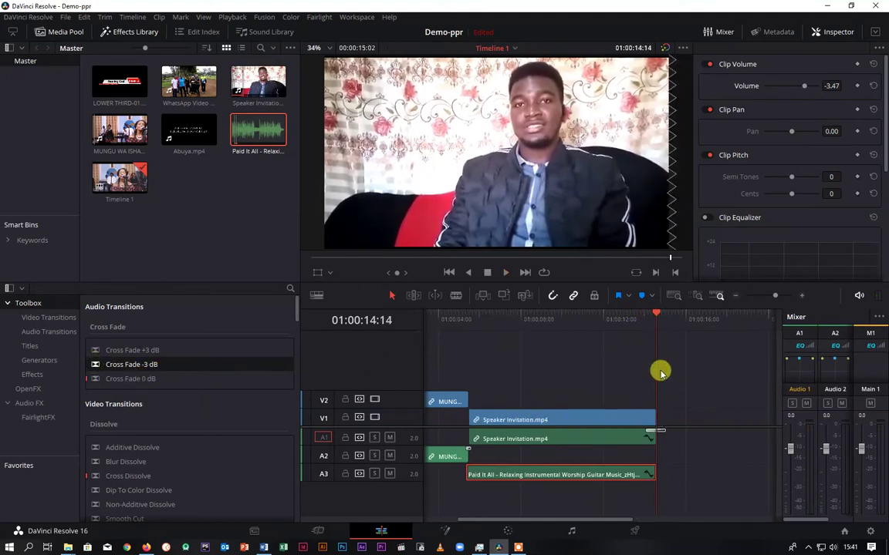
left_click(645, 318)
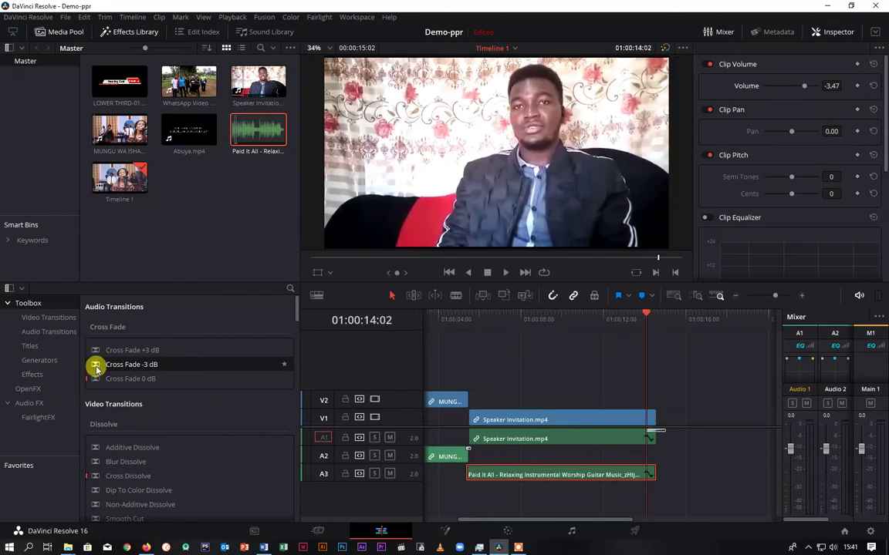
left_click_drag(95, 363, 667, 469)
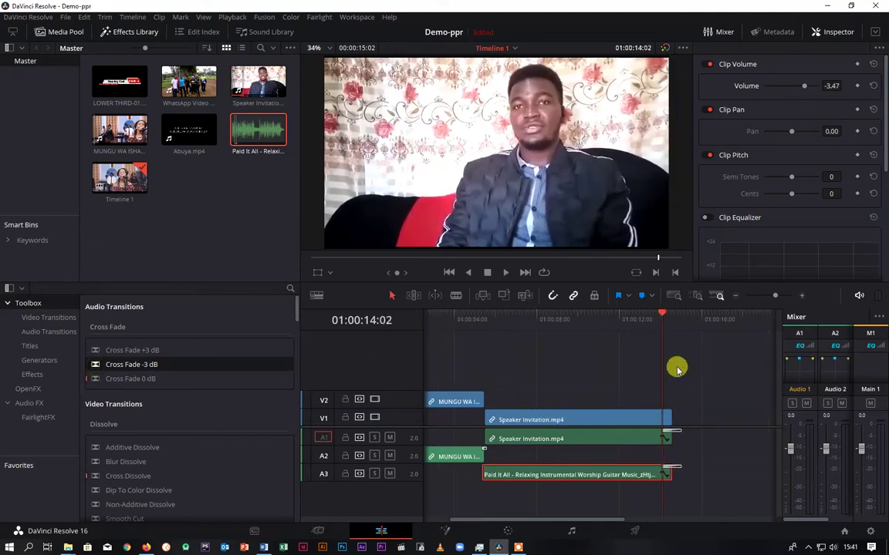
left_click(650, 314)
key("space")
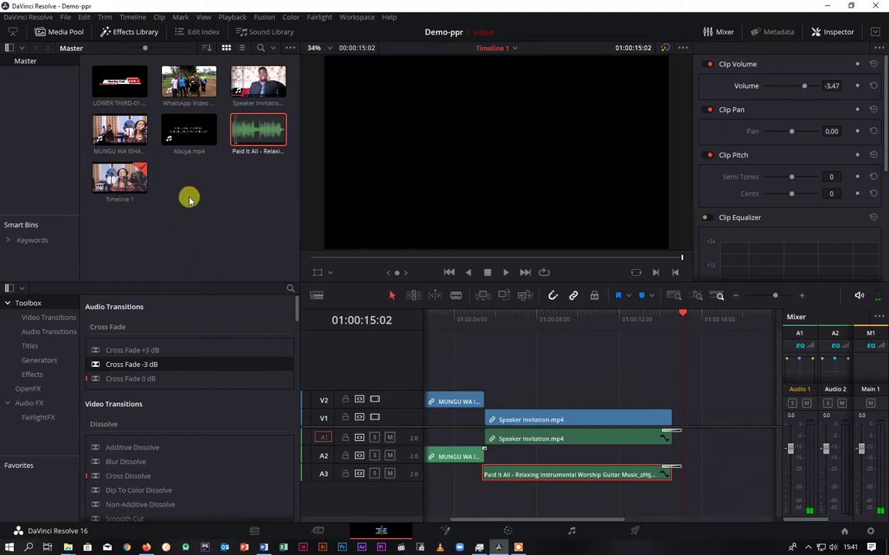
Step: Load Abuya.mp4 in the source viewer, mark an out point, and add it after Speaker Invitation on V1/A1
double_click(189, 129)
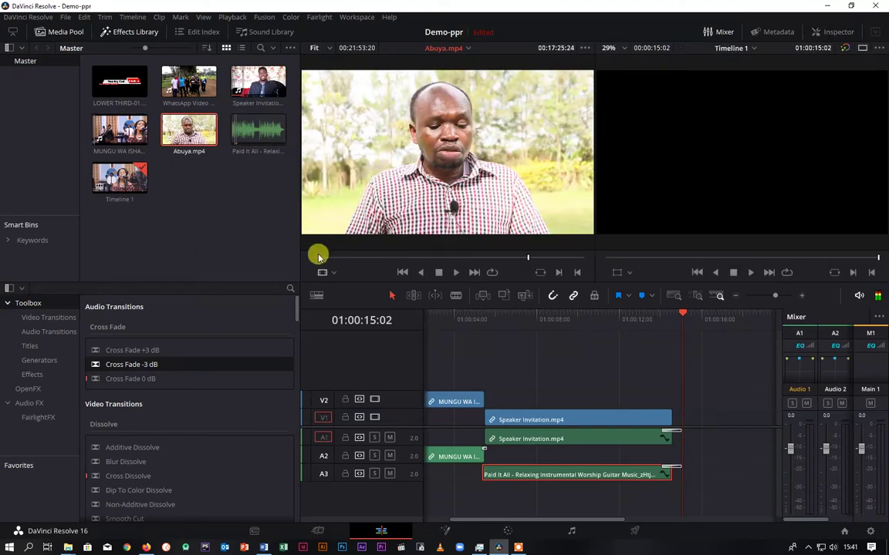
left_click(313, 259)
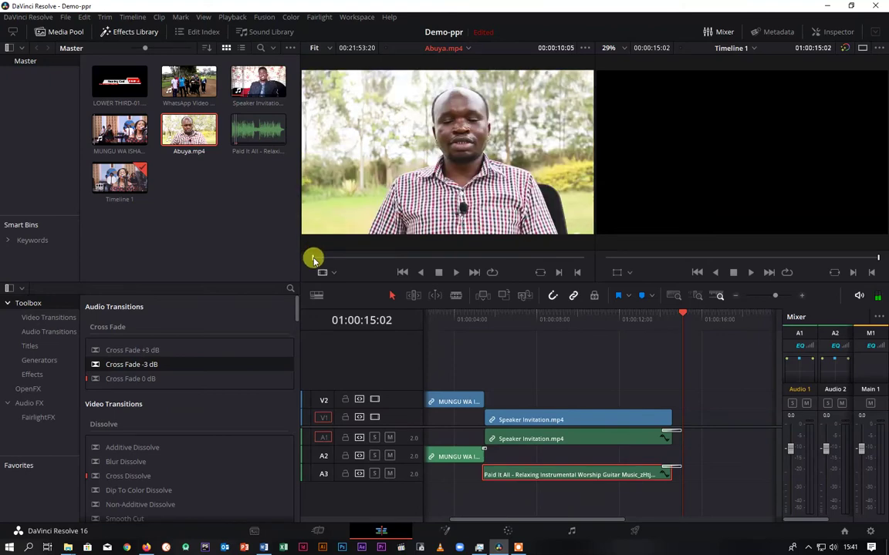
left_click_drag(313, 259, 311, 259)
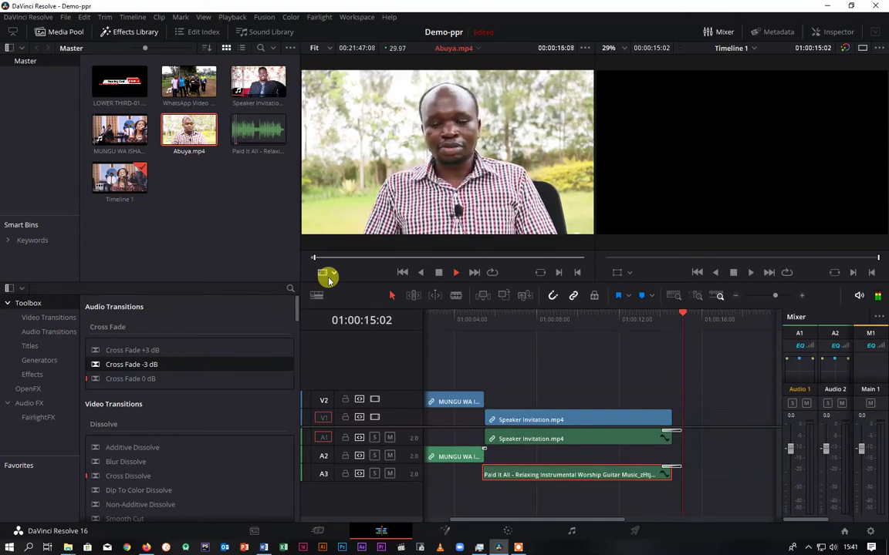
key("o")
key("space")
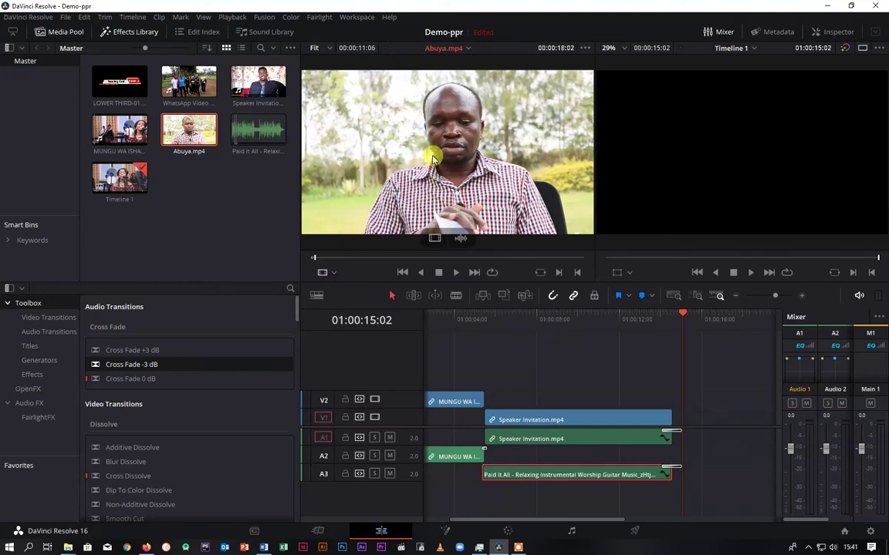
left_click_drag(430, 152, 705, 415)
Step: Move the linked Abuya.mp4 clip up to V2/A2, right after Speaker Invitation's end, and check the cut
left_click(717, 418)
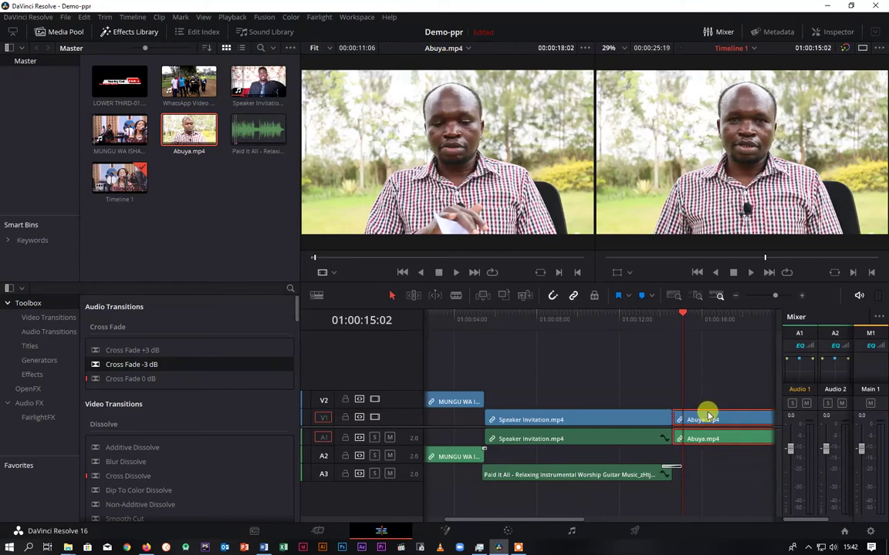
key("ctrl+z")
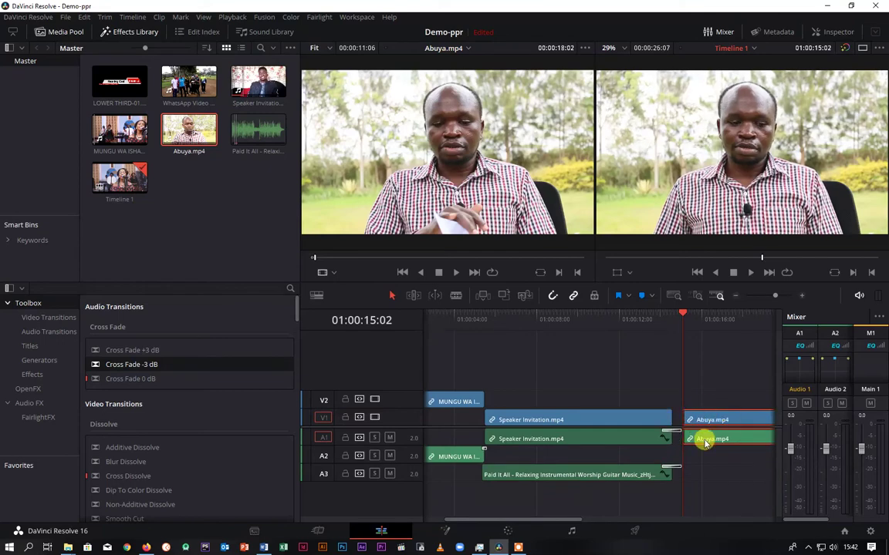
left_click_drag(704, 442, 704, 456)
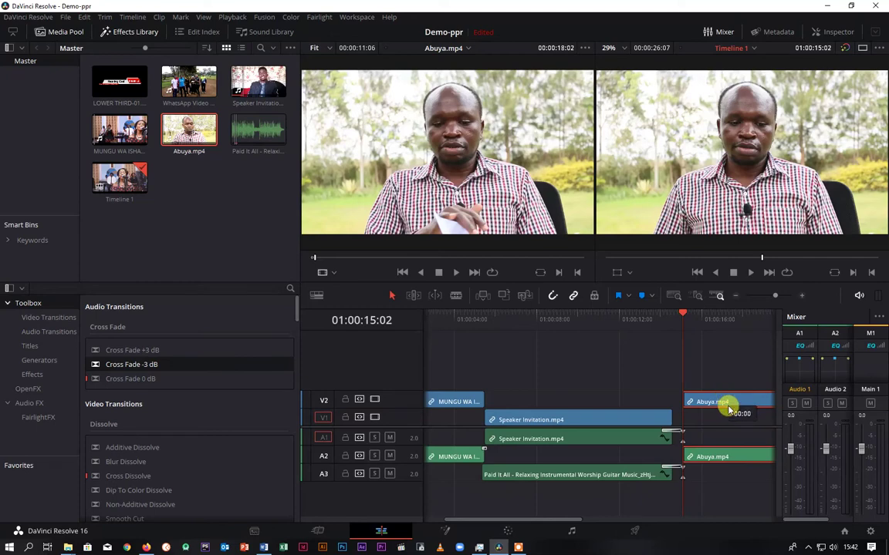
left_click_drag(729, 409, 705, 450)
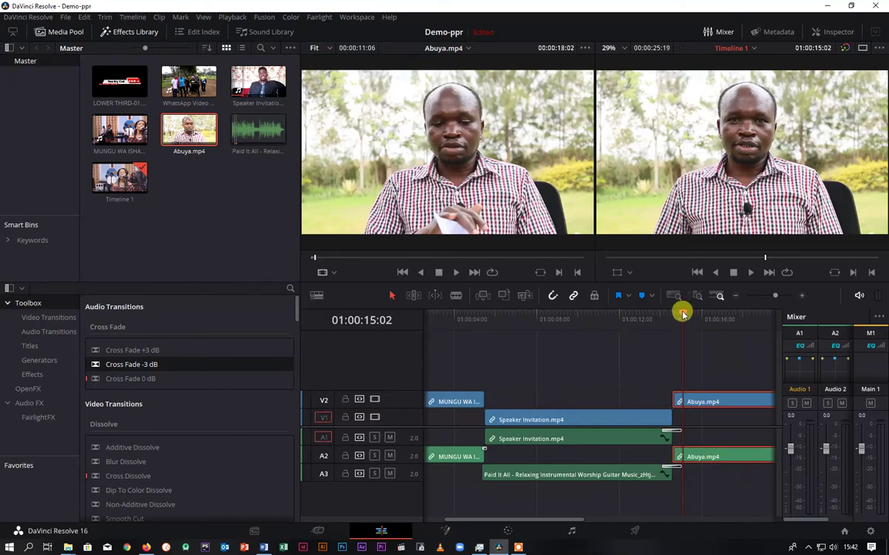
left_click_drag(682, 316, 664, 317)
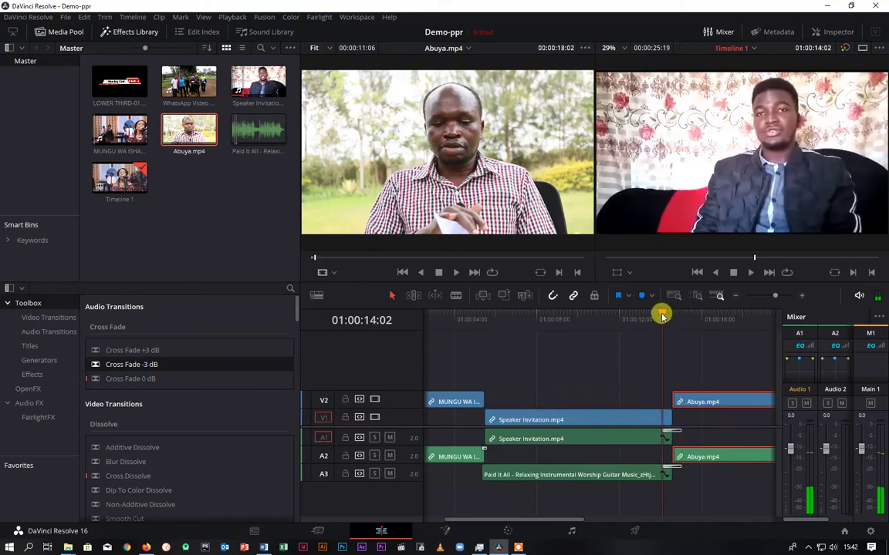
left_click(645, 312)
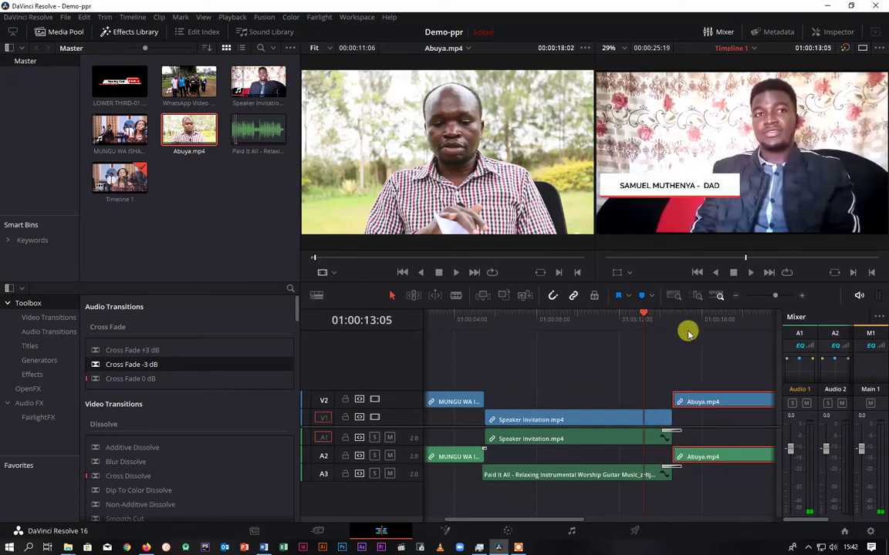
key("space")
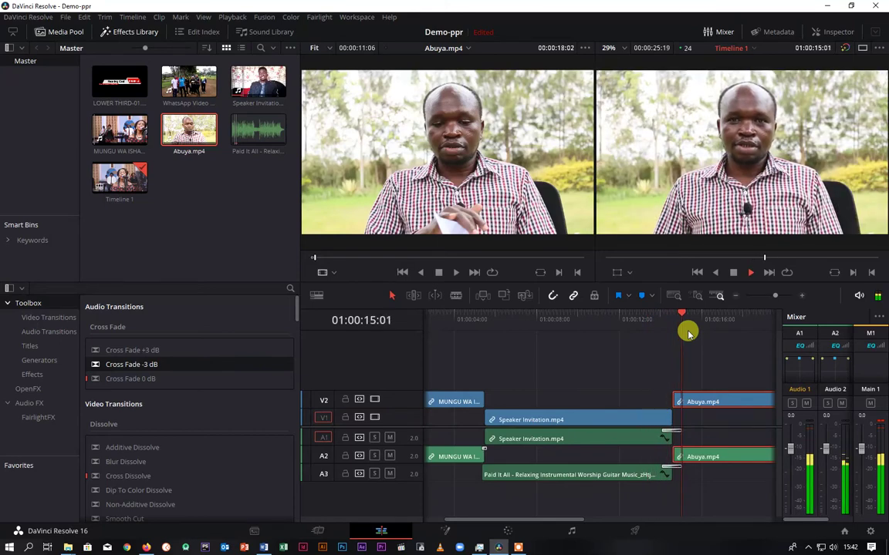
left_click(721, 322)
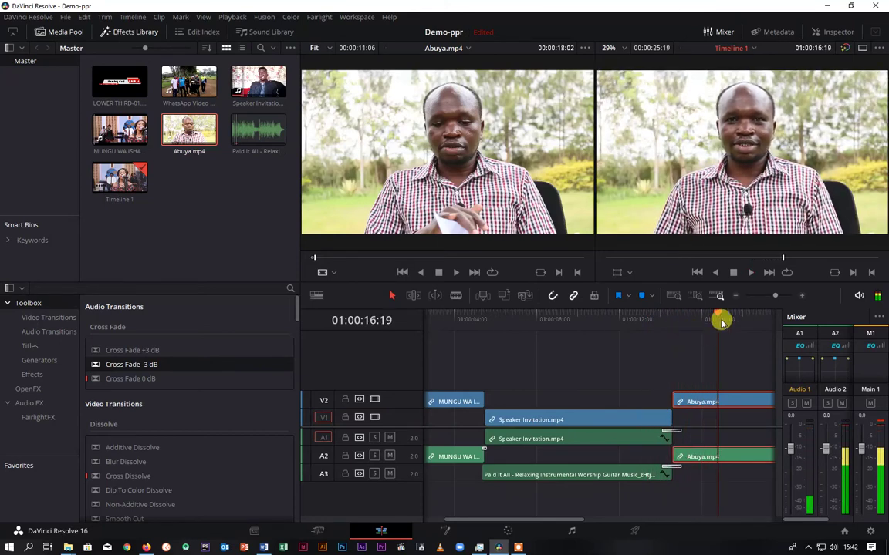
left_click_drag(718, 316, 654, 317)
key("space")
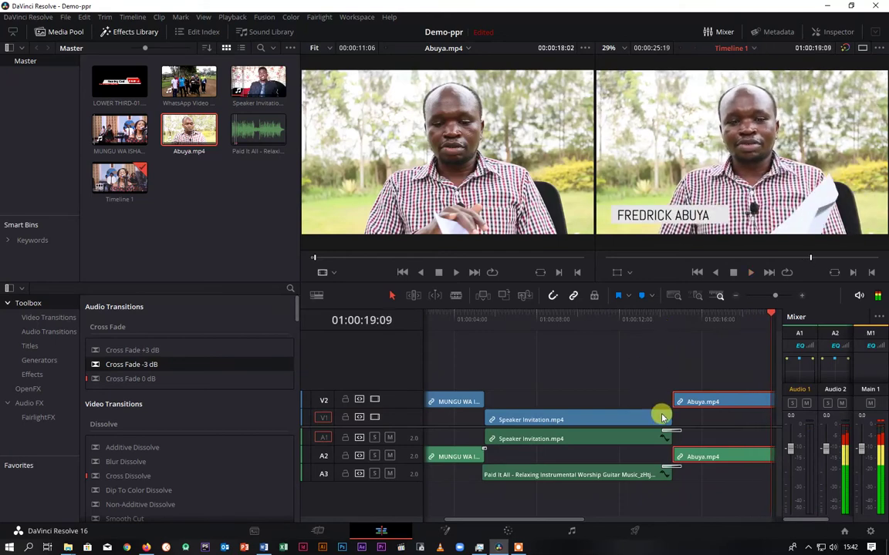
left_click_drag(574, 522, 666, 523)
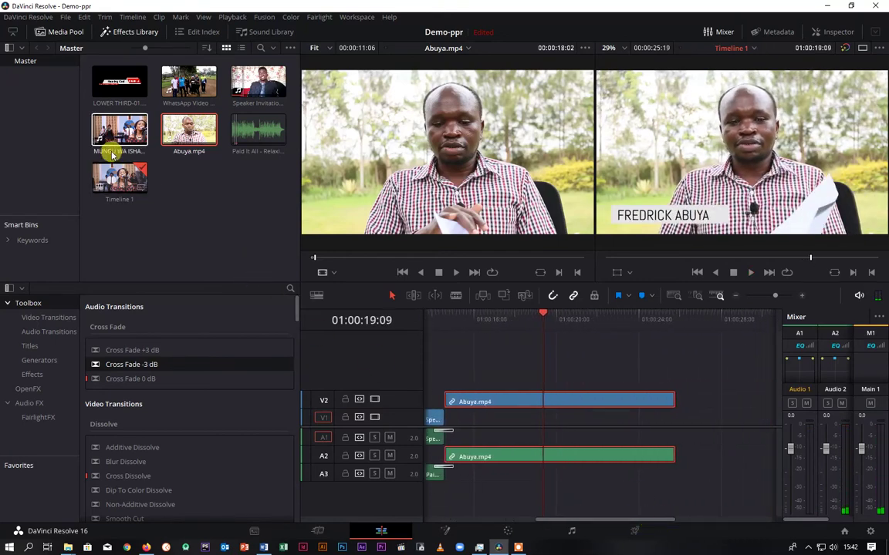
Step: Preview the WhatsApp clip in the source viewer and add only its video to V2 after Abuya.mp4
left_click(182, 91)
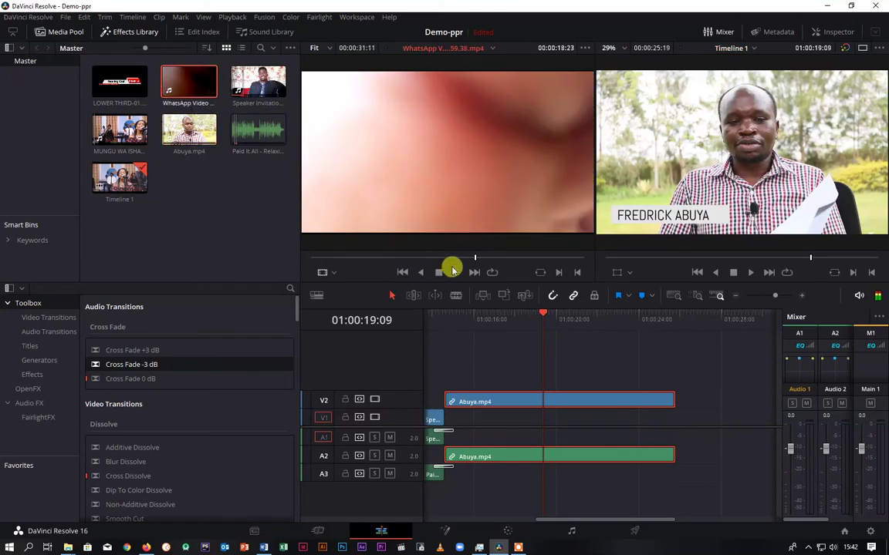
left_click(337, 259)
left_click_drag(336, 259, 293, 253)
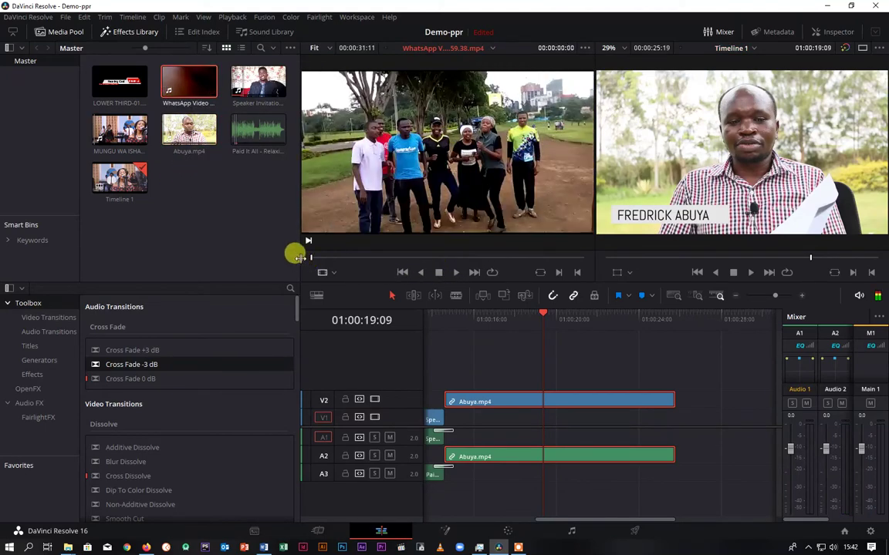
key("space")
key("space")
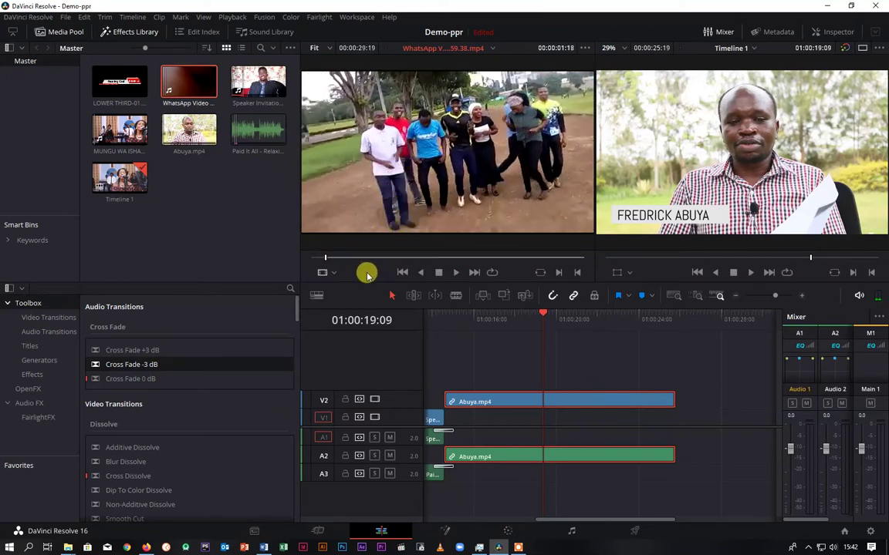
left_click_drag(328, 259, 358, 258)
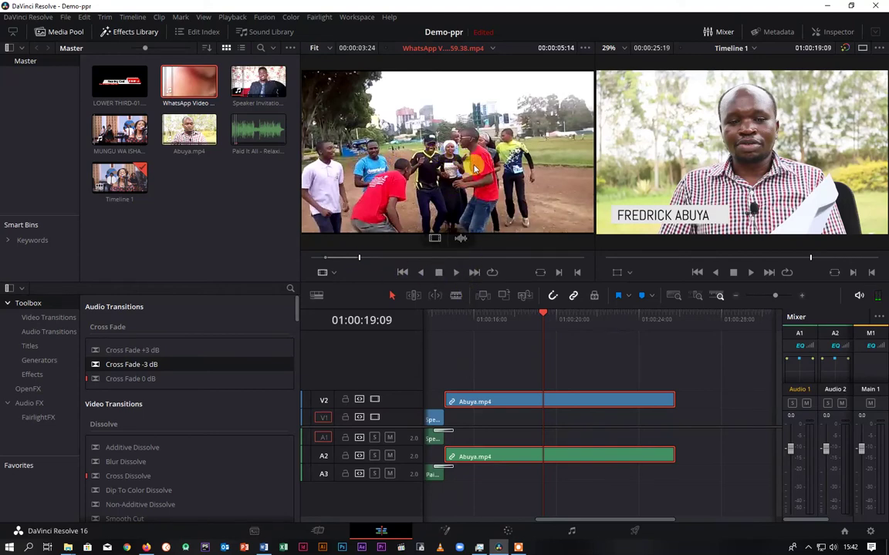
left_click_drag(437, 239, 718, 400)
Step: Place the Paid It All music on A1, starting under the WhatsApp clip where Abuya.mp4 ends
left_click(255, 133)
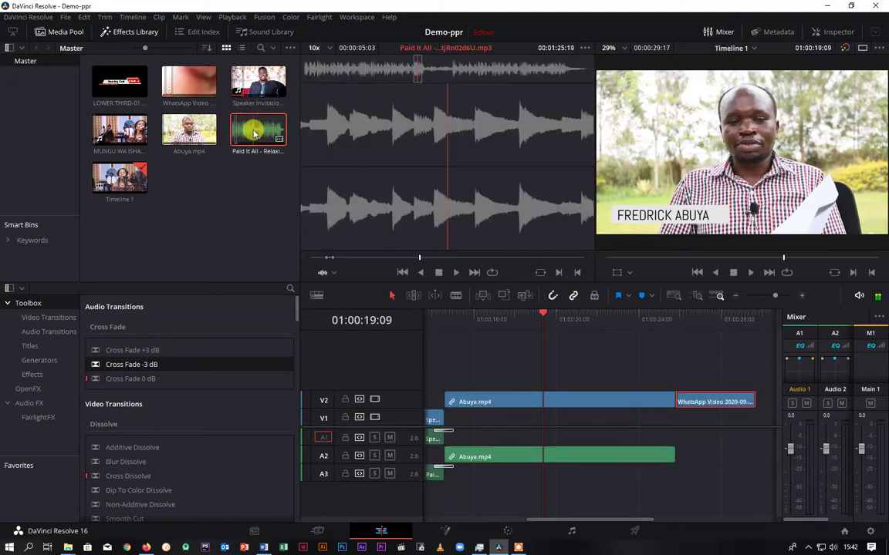
left_click_drag(373, 238, 690, 441)
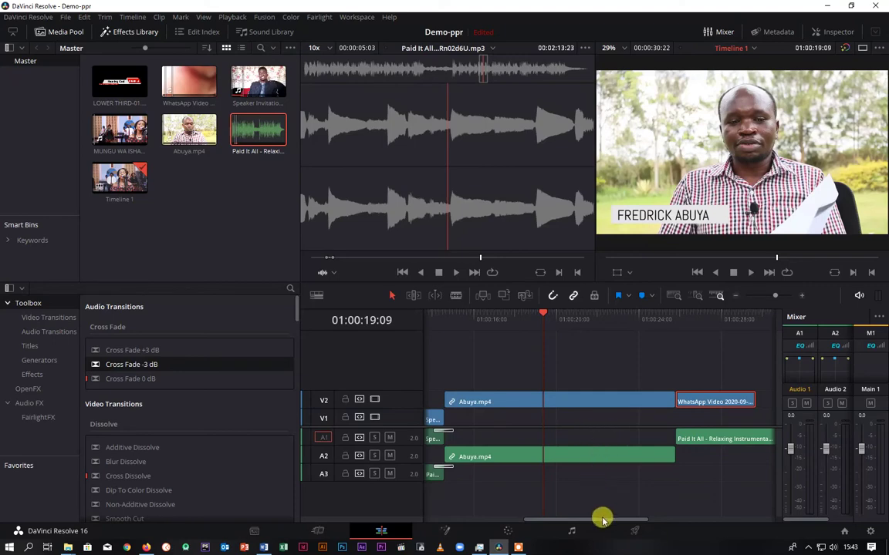
left_click_drag(603, 521, 620, 520)
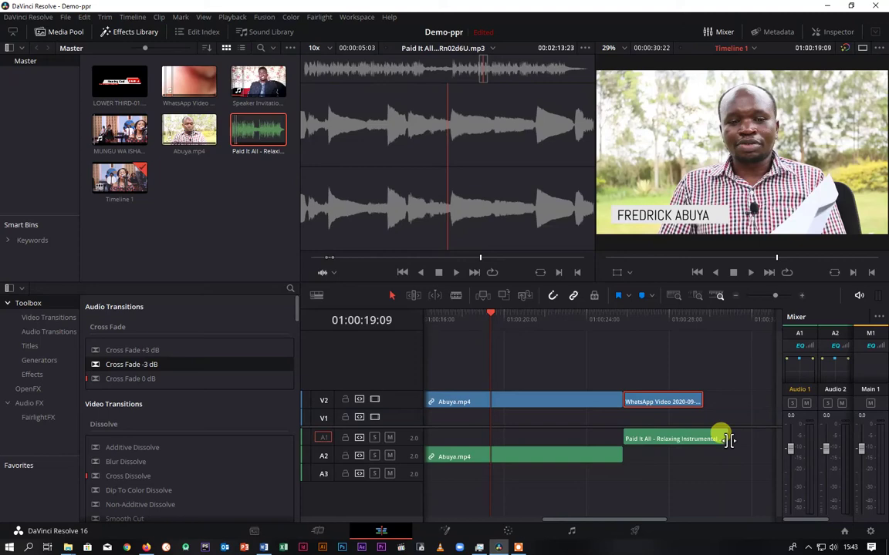
Step: Trim the Paid It All music to end with the WhatsApp clip and play that section back
left_click_drag(728, 441, 703, 438)
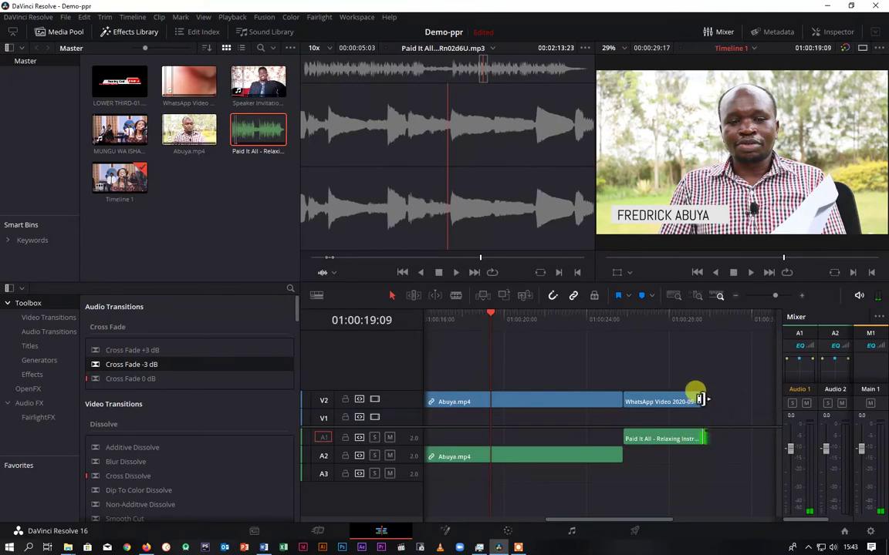
left_click(703, 440)
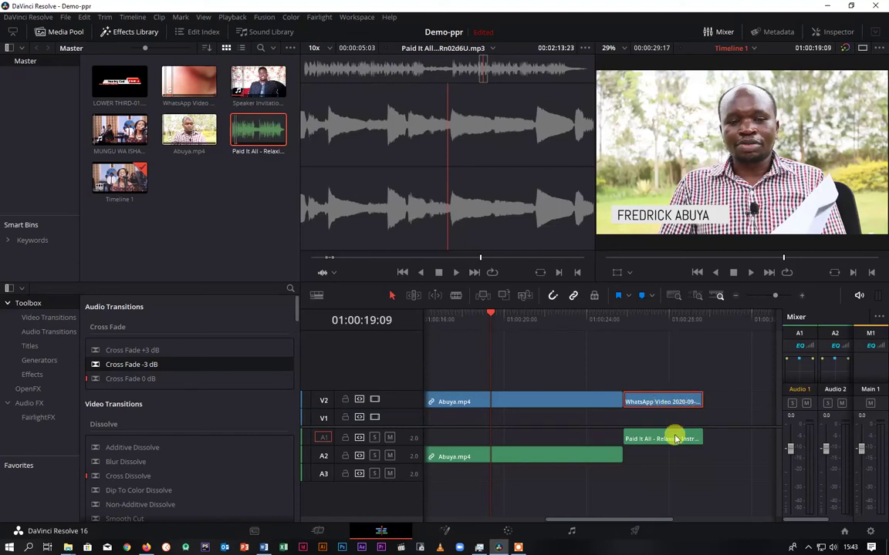
left_click(658, 317)
left_click_drag(658, 317, 622, 325)
key("space")
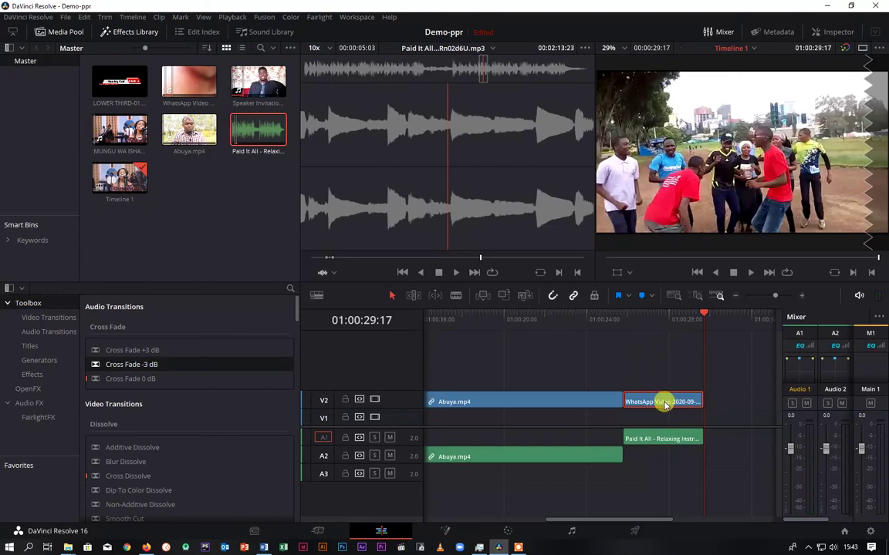
Step: Test-drag the WhatsApp clip's left edge, then switch between Selection and Blade, finishing in Blade Edit Mode
mouse_move(698, 400)
left_mouse_down()
mouse_move(644, 396)
mouse_move(760, 401)
mouse_move(688, 397)
mouse_move(699, 398)
left_mouse_up()
mouse_move(622, 397)
left_mouse_down()
mouse_move(675, 397)
mouse_move(623, 396)
left_mouse_up()
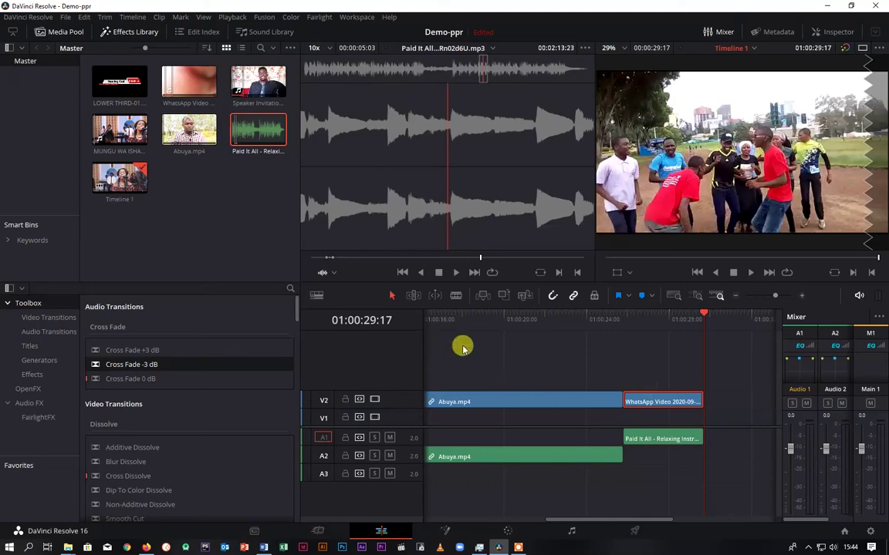
left_click(457, 296)
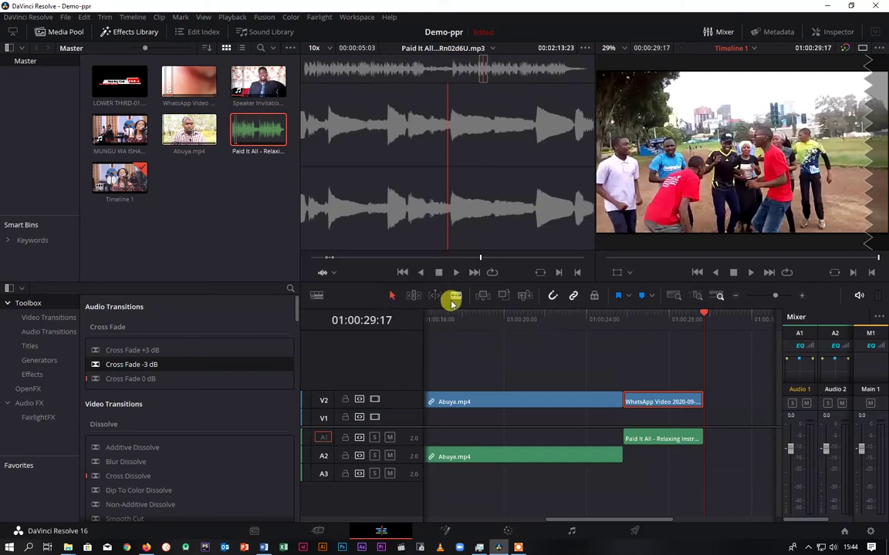
left_click(389, 297)
left_click(455, 297)
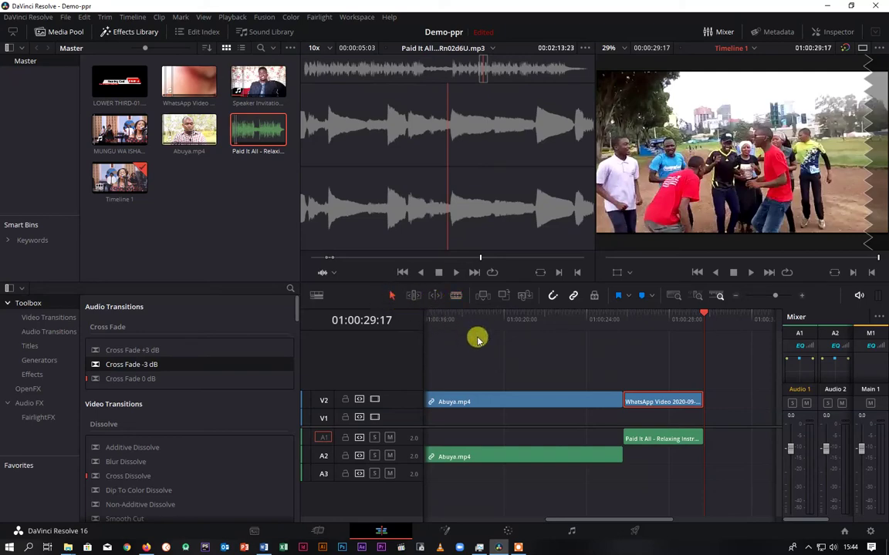
left_click(393, 298)
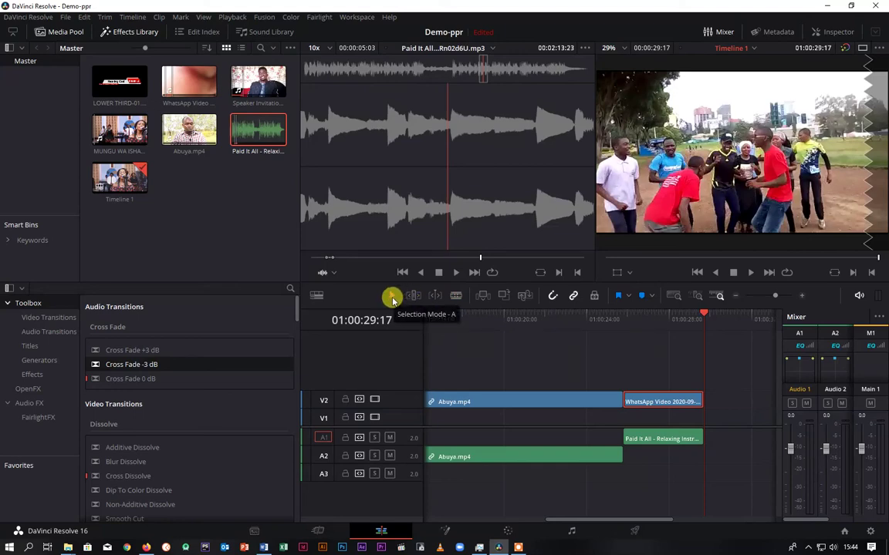
left_click(456, 296)
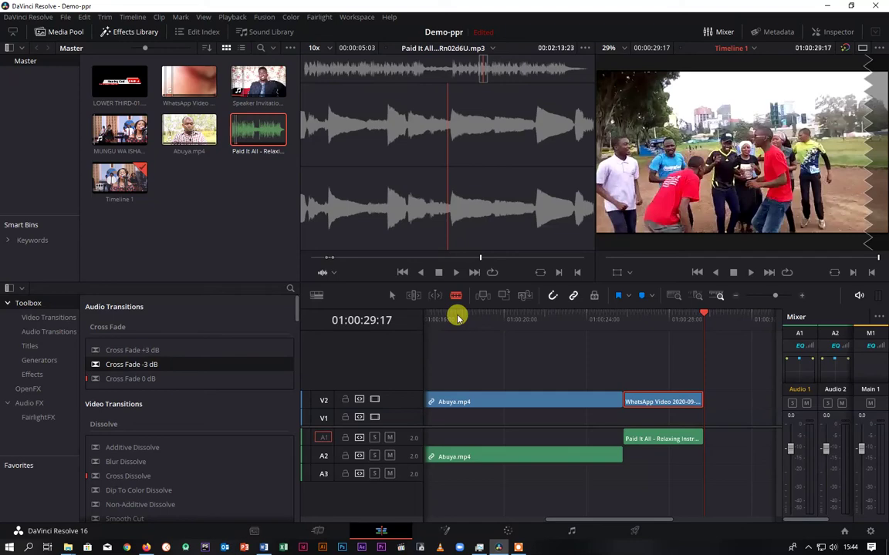
left_click(392, 296)
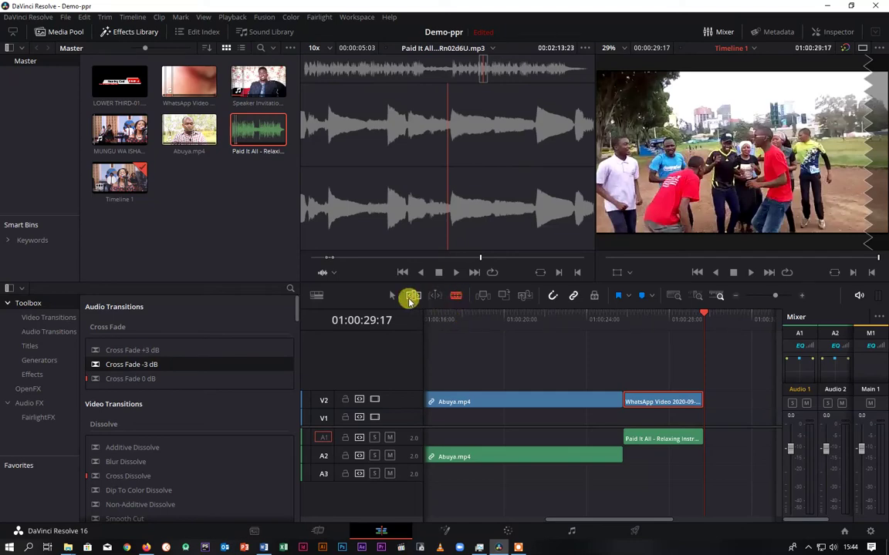
left_click(457, 296)
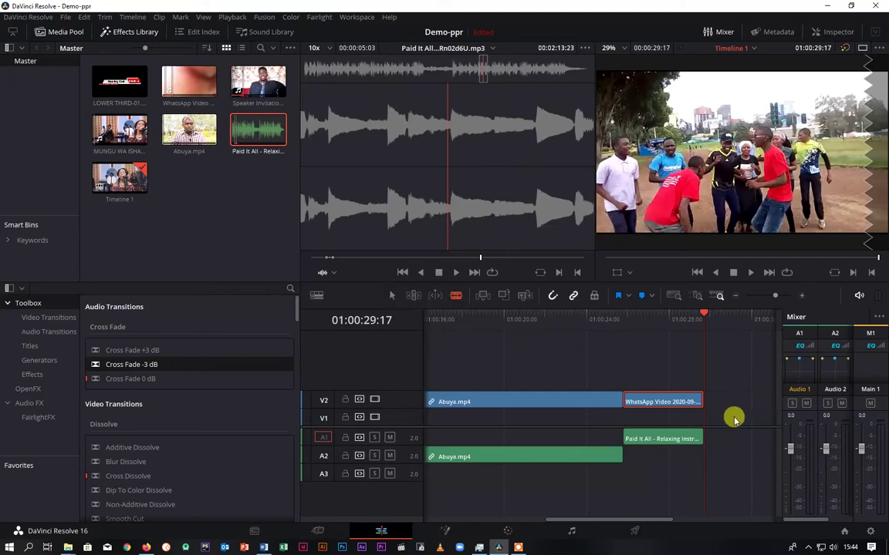
Step: Blade the WhatsApp clip near its end and remove the trailing piece
left_click(660, 402)
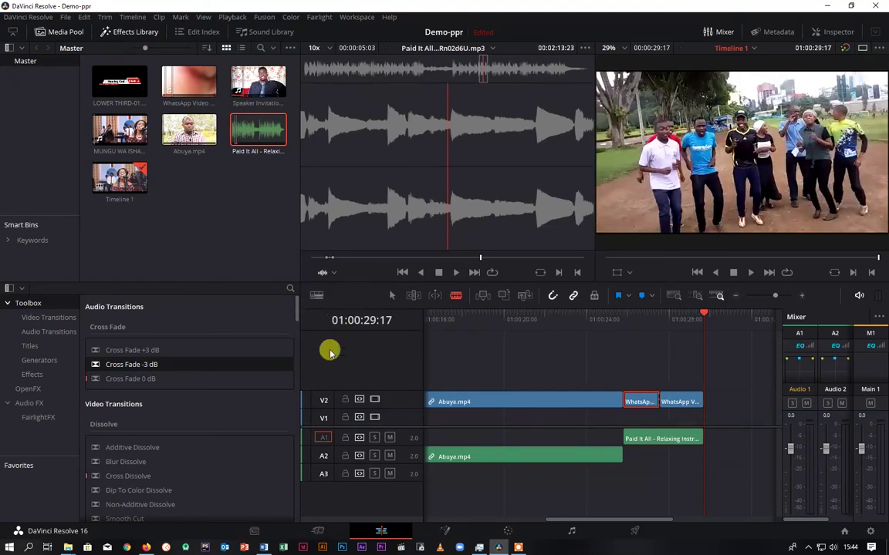
left_click(392, 296)
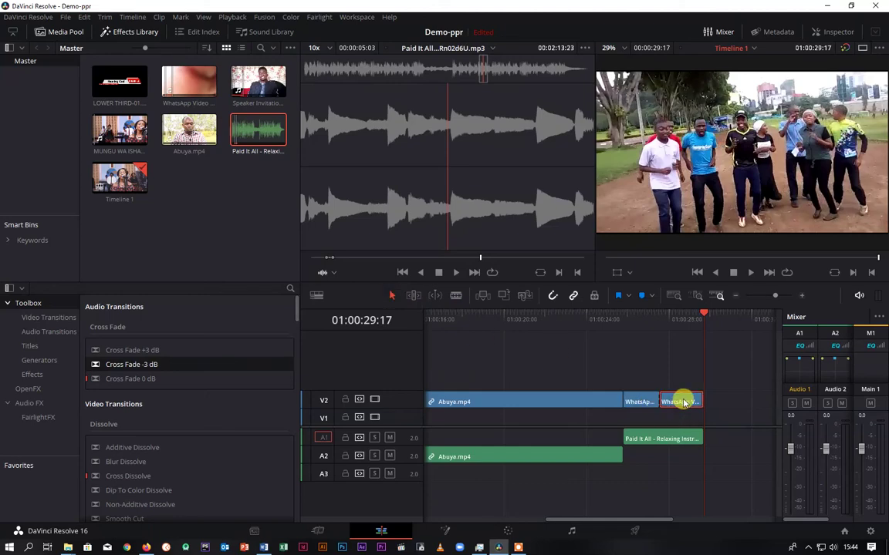
key("Up")
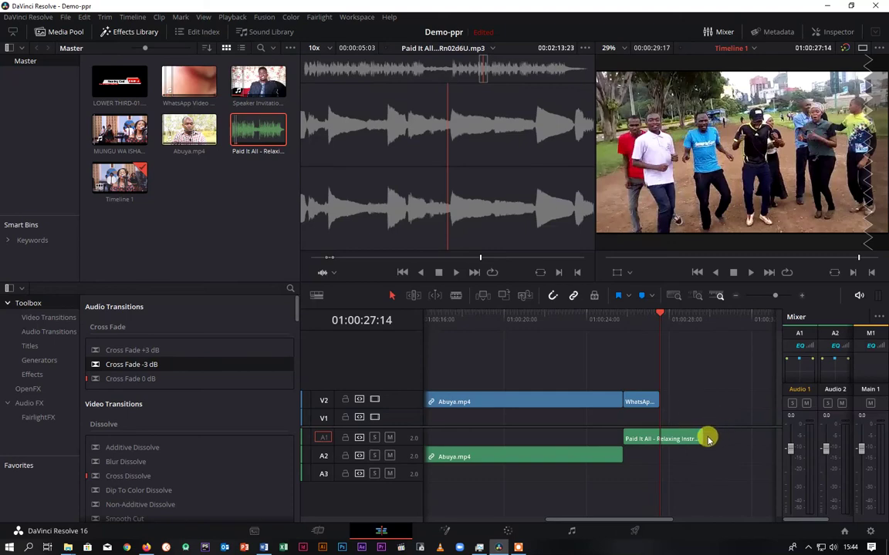
Step: Trim the Paid It All music to end with the WhatsApp clip, around 01:00:27:12, and play it back
left_click_drag(702, 440, 661, 434)
left_click_drag(658, 313, 590, 320)
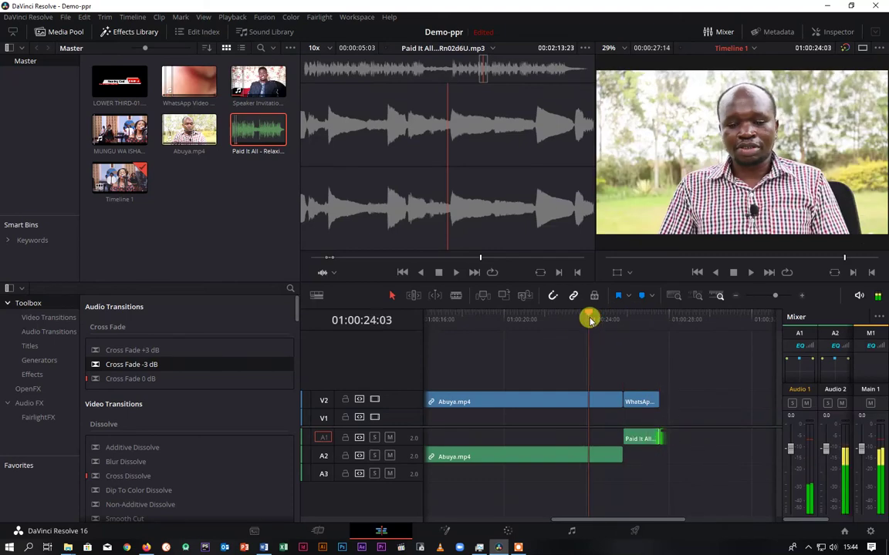
key("space")
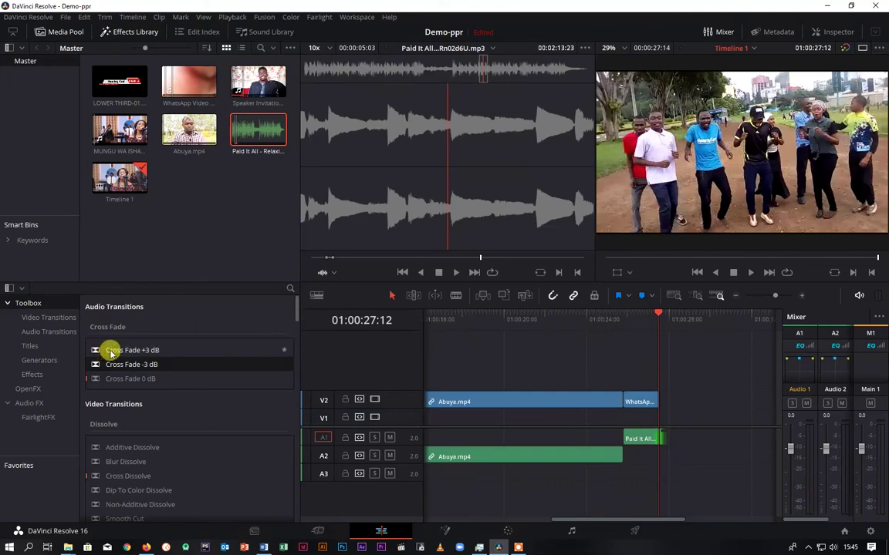
Step: Drop MUNGU WA ISHARA from V2/A2 onto V1/A1 just ahead of Speaker Invitation and preview the cut
left_click_drag(589, 522, 454, 531)
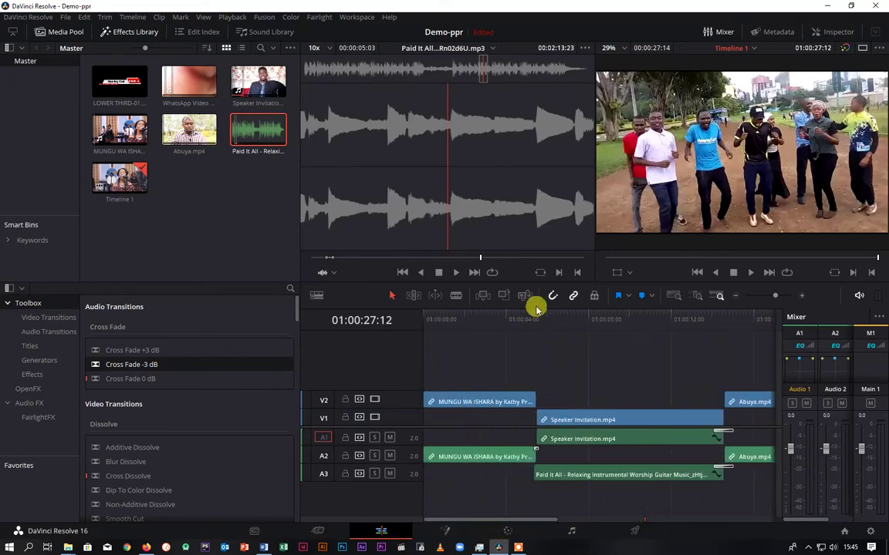
mouse_move(536, 318)
left_mouse_down()
mouse_move(528, 319)
mouse_move(538, 321)
left_mouse_up()
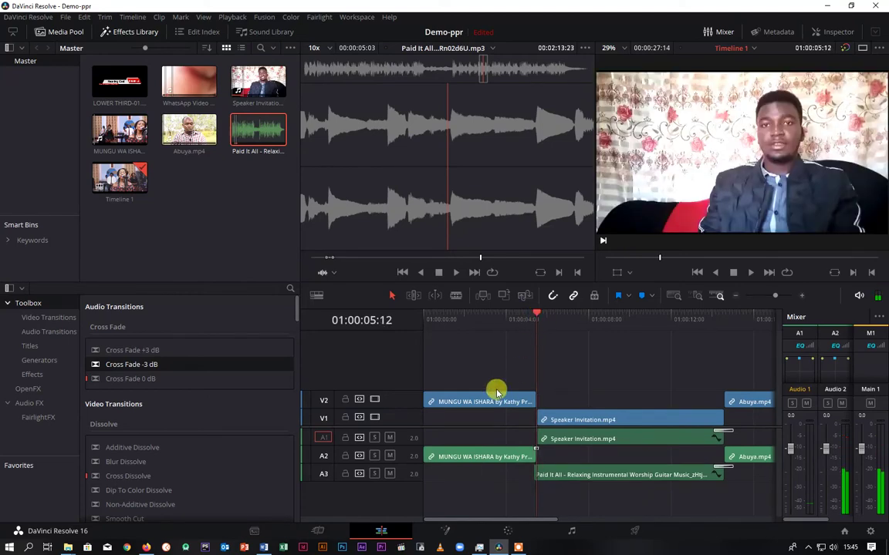
left_click_drag(490, 403, 492, 408)
left_click_drag(540, 318, 523, 318)
key("space")
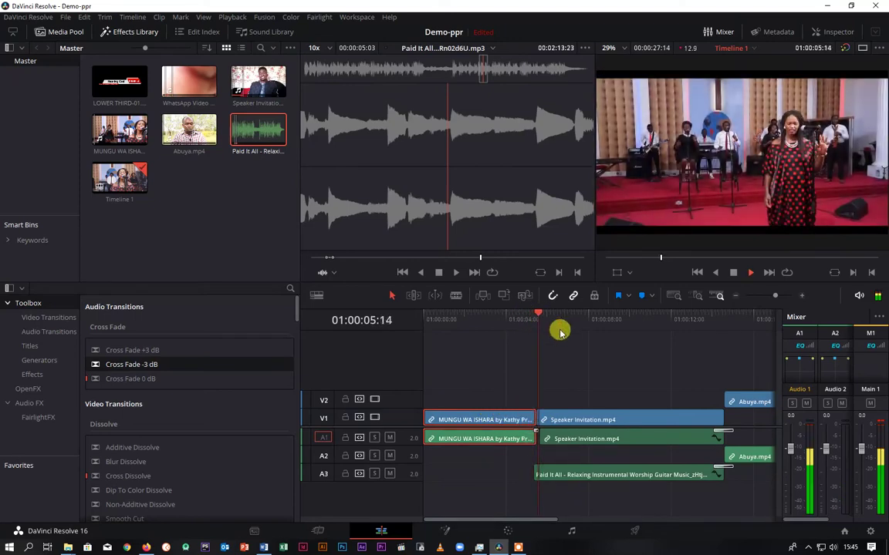
key("space")
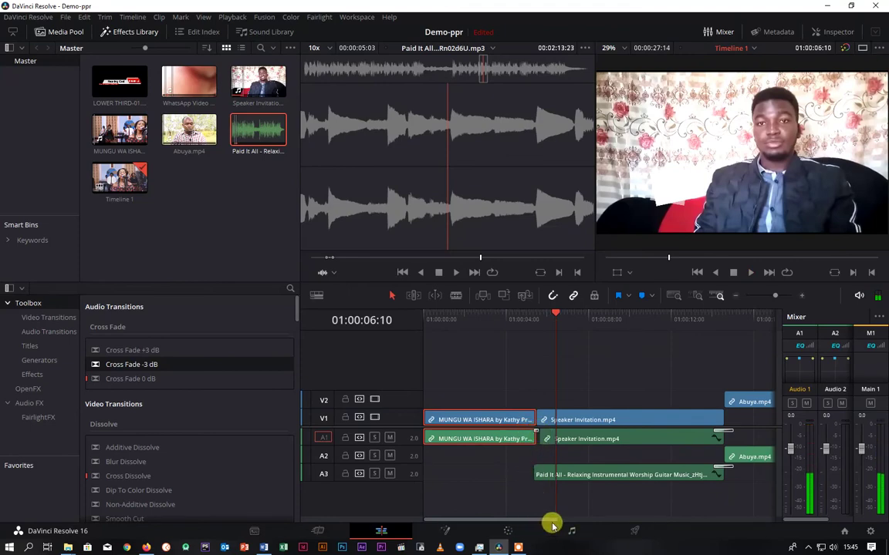
left_click_drag(774, 295, 777, 296)
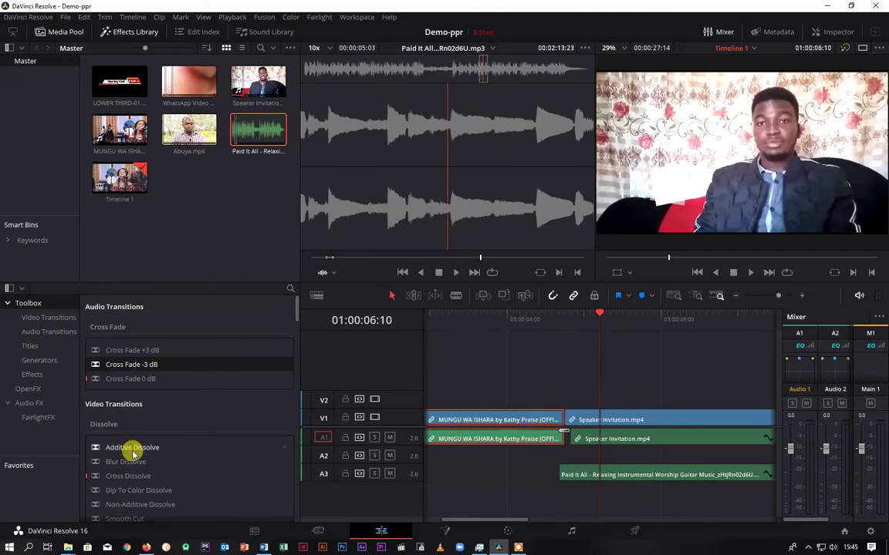
Step: Browse the Video Transitions list and drop Dip To Color Dissolve on the V1 edit point
scroll(127, 452, "down", 1)
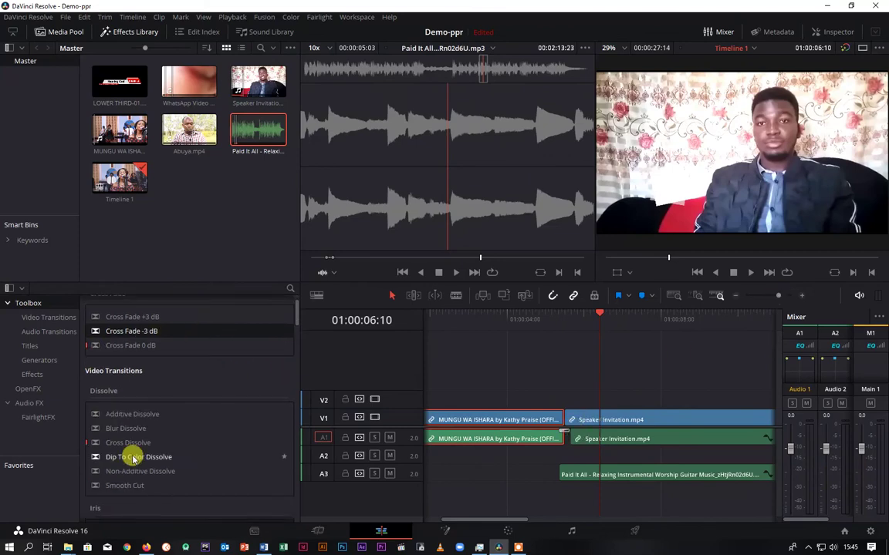
scroll(132, 307, "up", 1)
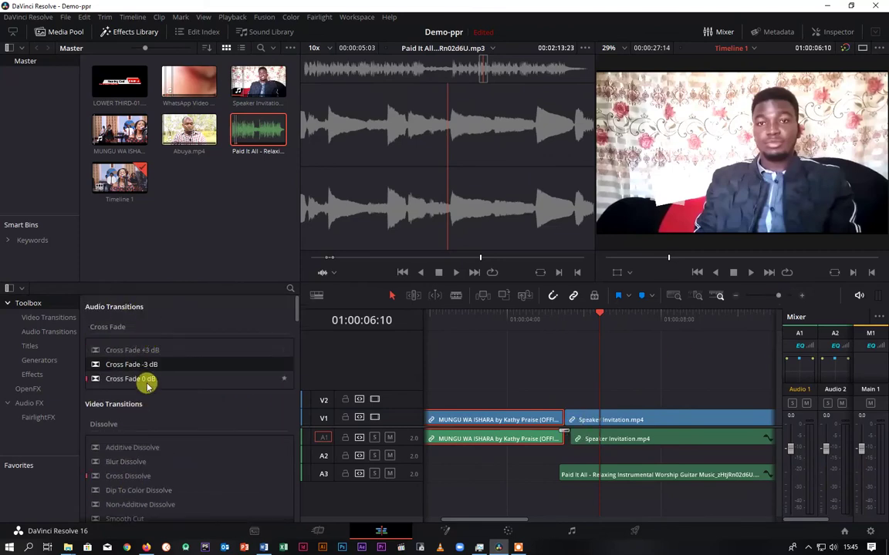
scroll(145, 385, "down", 1)
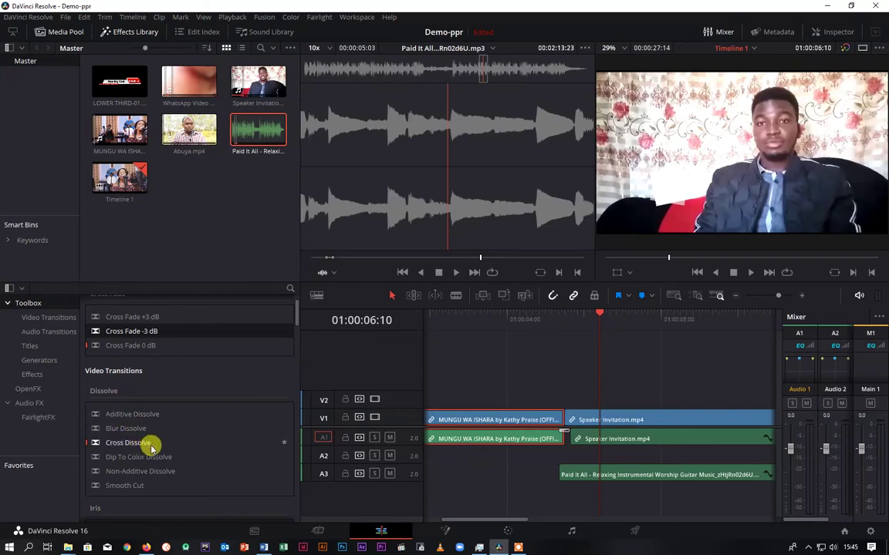
scroll(91, 479, "down", 1)
scroll(165, 440, "down", 20)
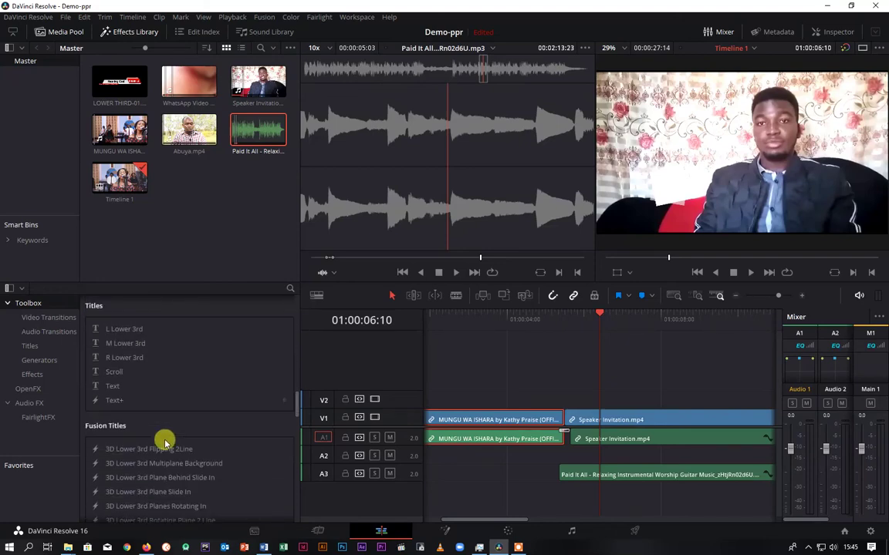
scroll(164, 442, "up", 6)
scroll(164, 442, "down", 5)
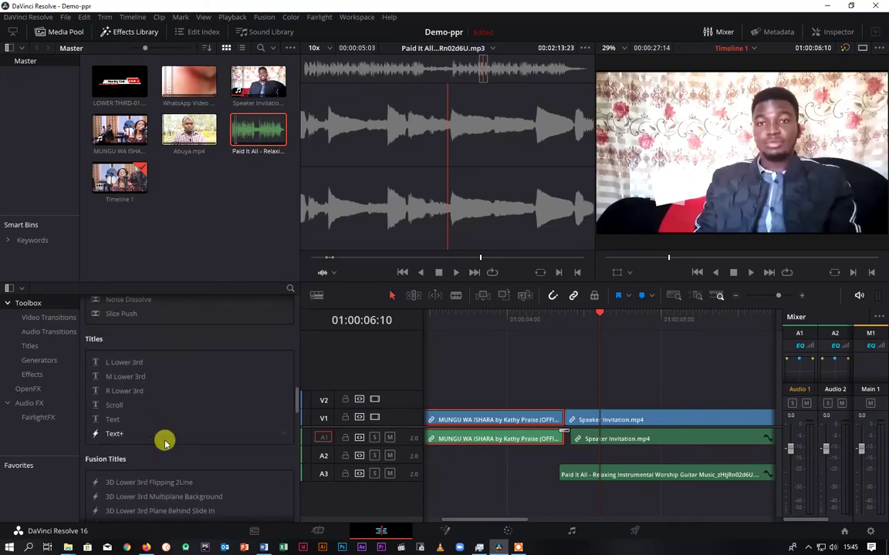
scroll(165, 442, "up", 1)
scroll(165, 442, "down", 10)
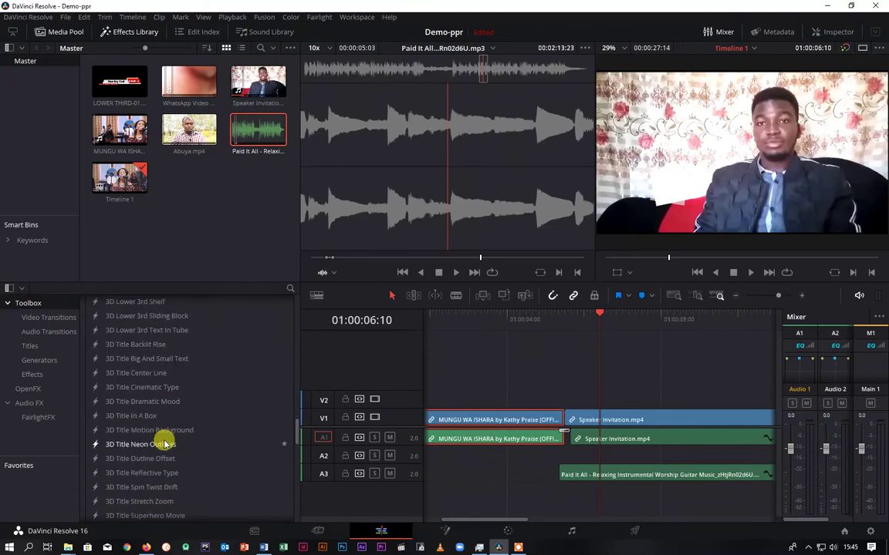
scroll(164, 442, "up", 15)
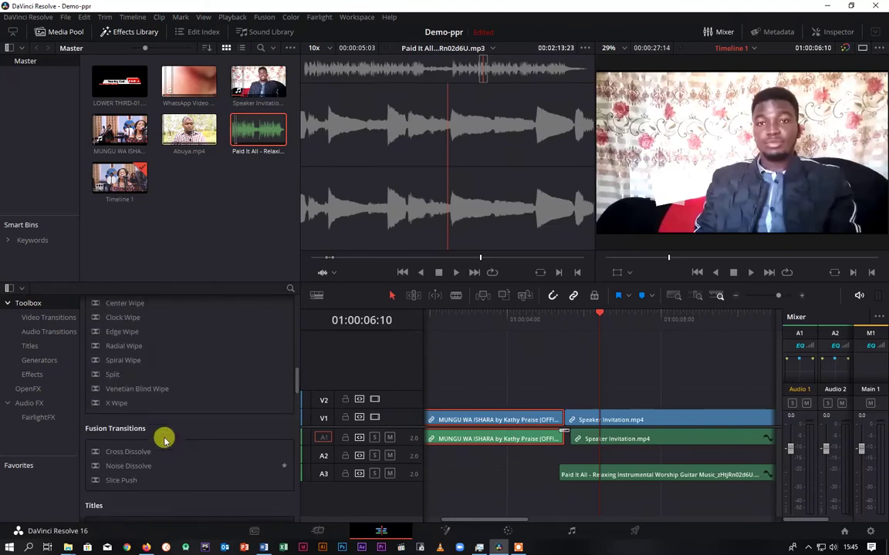
scroll(163, 441, "up", 2)
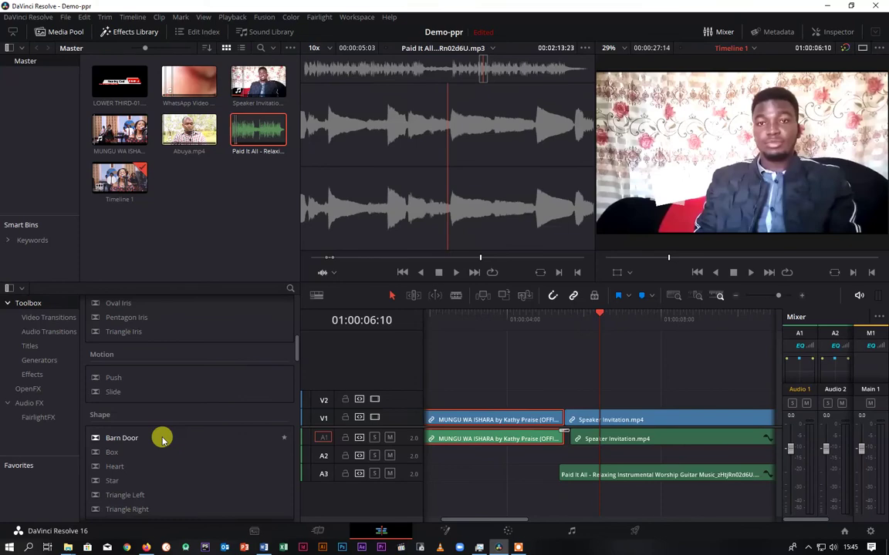
scroll(135, 438, "down", 1)
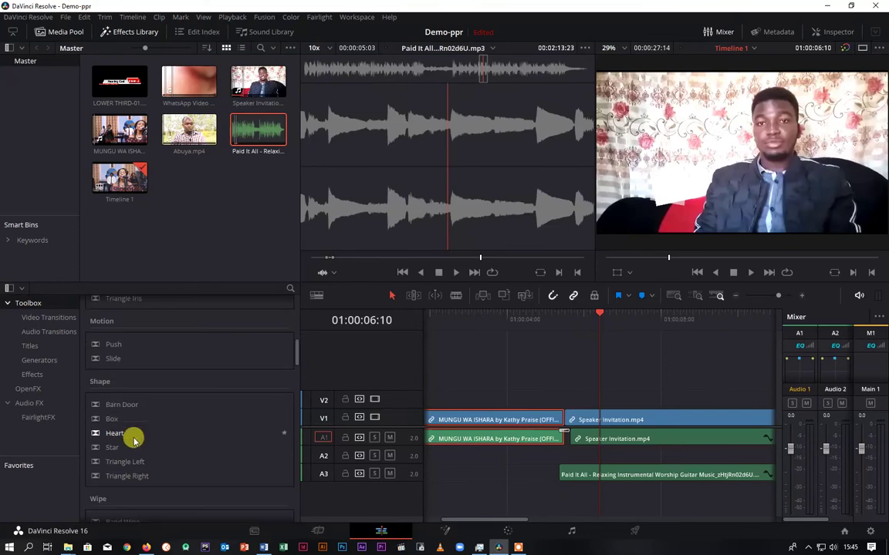
scroll(134, 438, "down", 4)
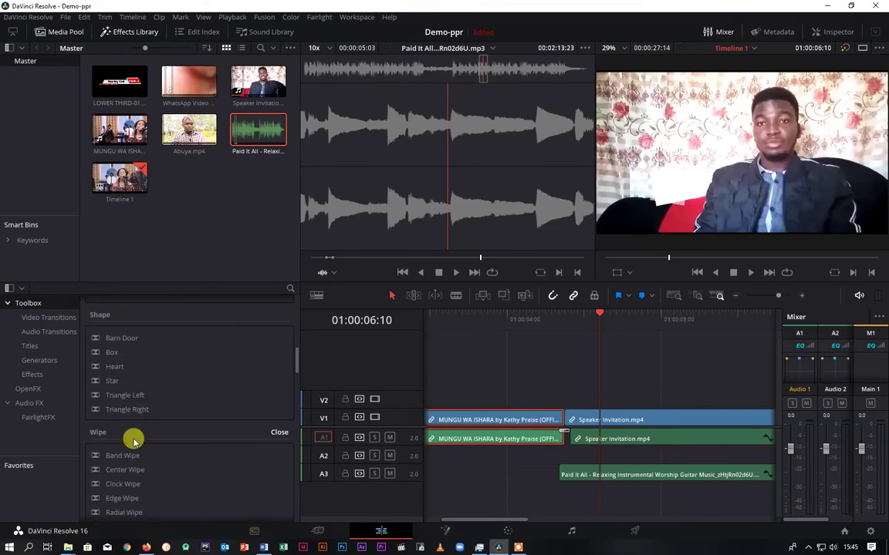
scroll(134, 442, "down", 3)
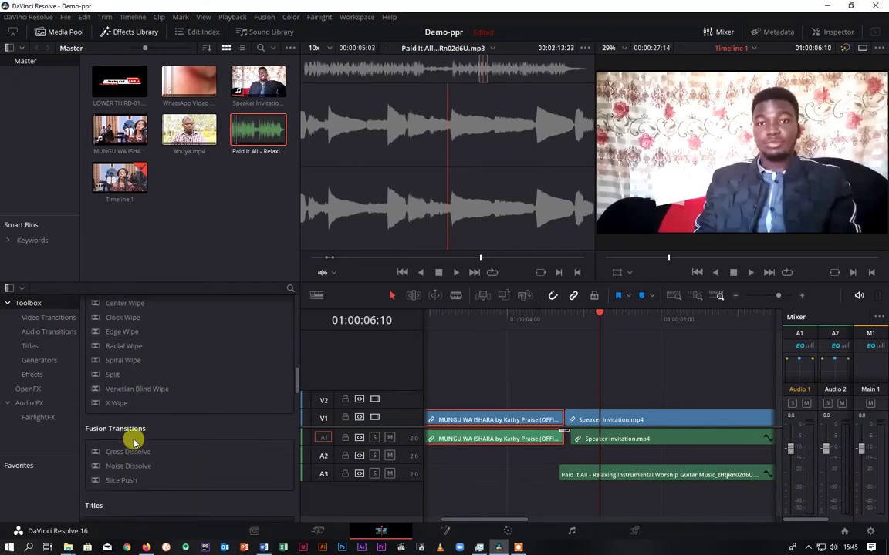
scroll(134, 441, "up", 9)
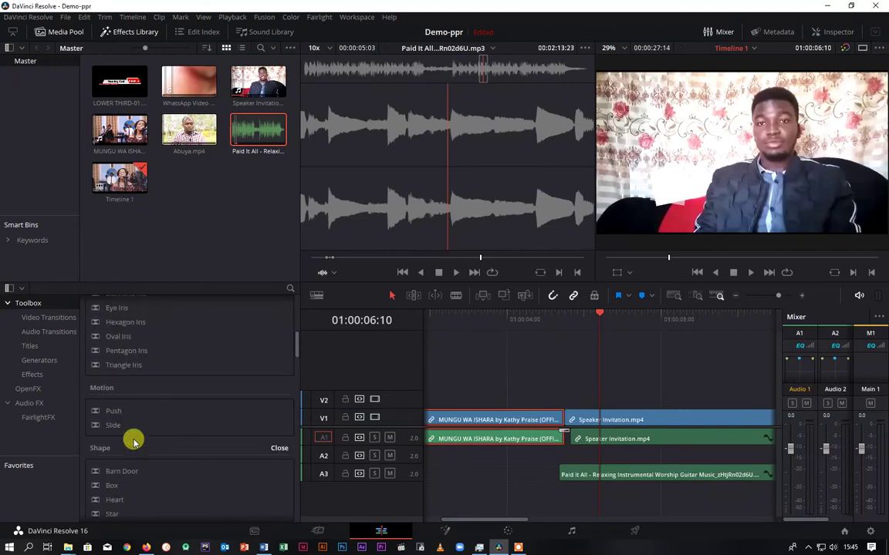
scroll(134, 441, "up", 4)
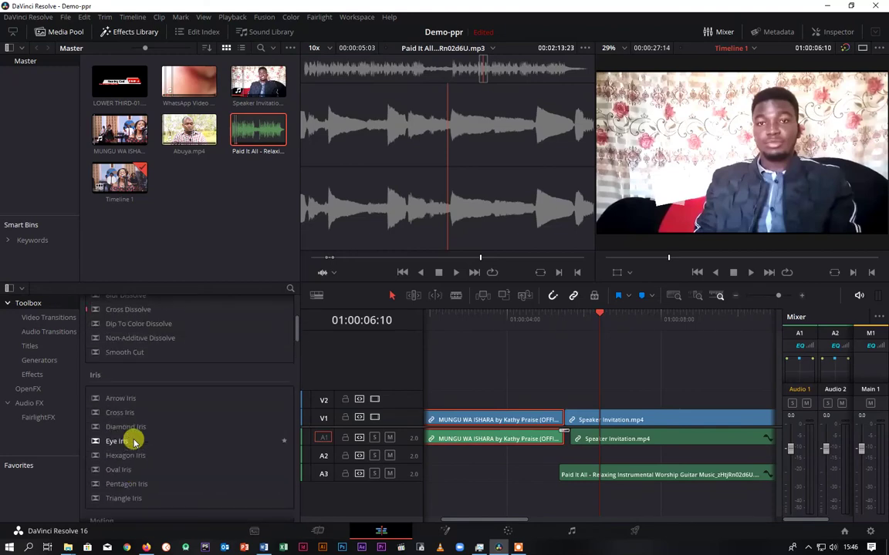
scroll(133, 441, "up", 3)
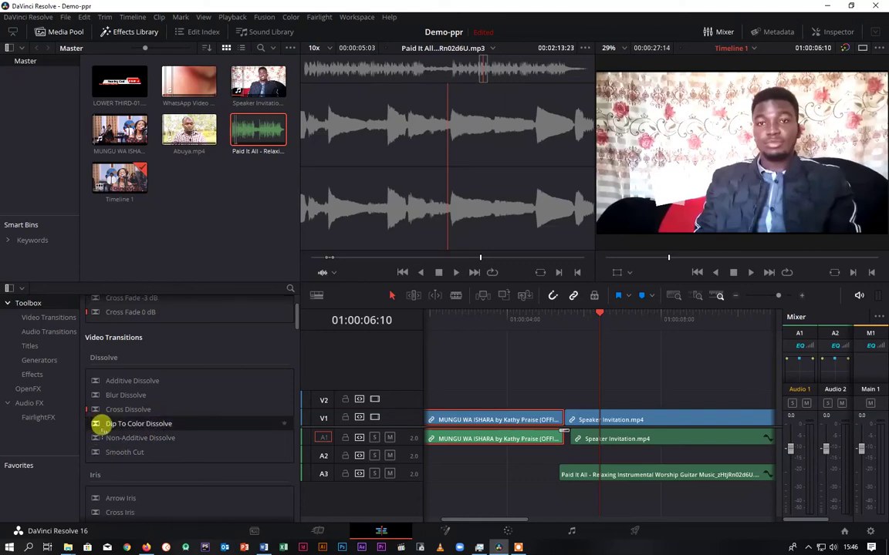
left_click_drag(95, 423, 442, 434)
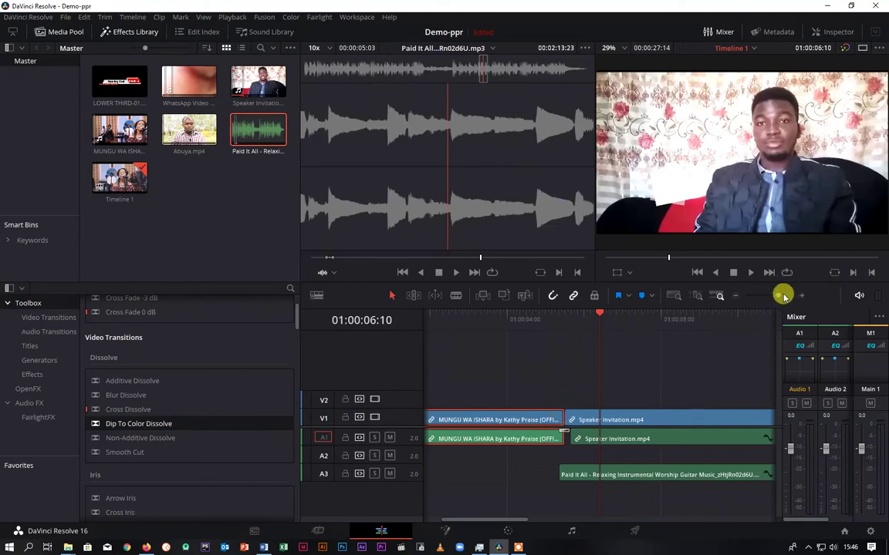
Step: Slide Speaker Invitation left until it butts against MUNGU WA ISHARA, then play back the cut
left_click_drag(779, 294, 781, 299)
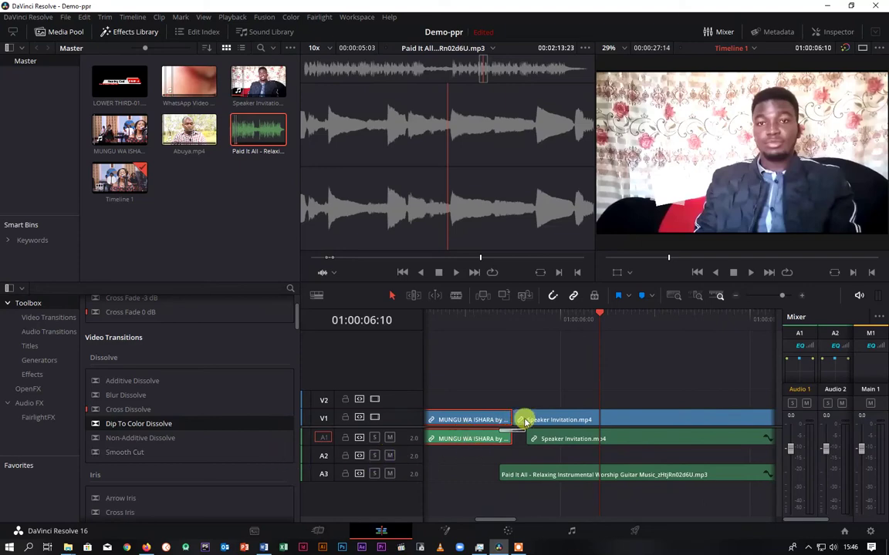
left_click(107, 395)
scroll(493, 405, "left", 2)
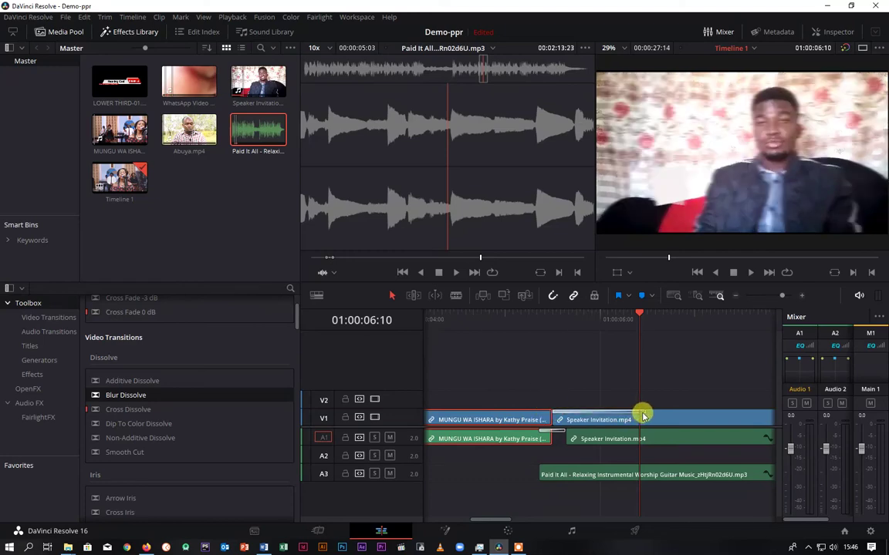
left_click_drag(644, 410, 557, 409)
mouse_move(541, 318)
left_mouse_down()
mouse_move(510, 314)
mouse_move(531, 317)
left_mouse_up()
key("space")
key("space")
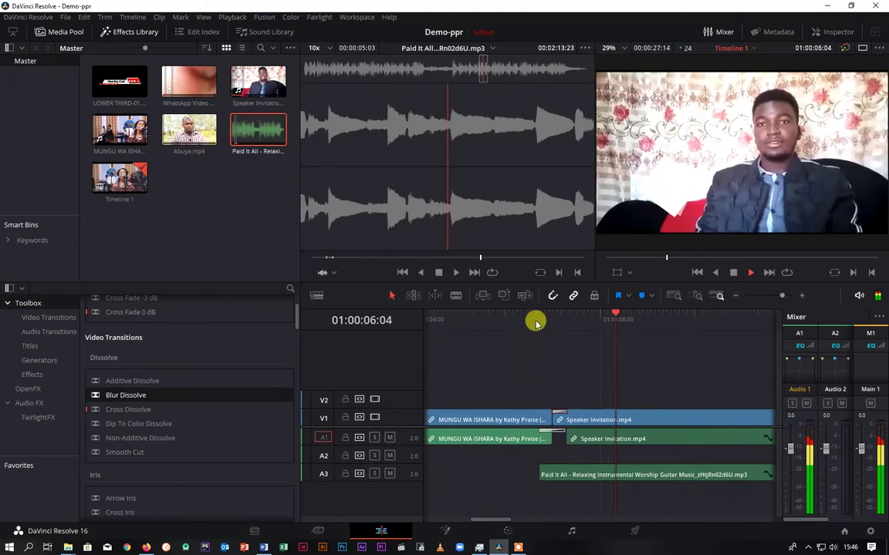
key("space")
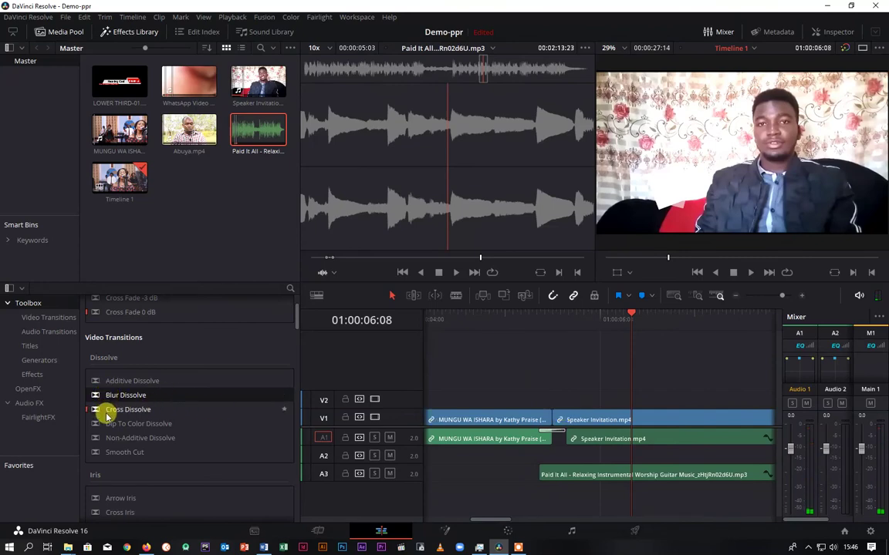
Step: Try Additive Dissolve and then Non-Additive Dissolve on the V1 cut
left_click(98, 381)
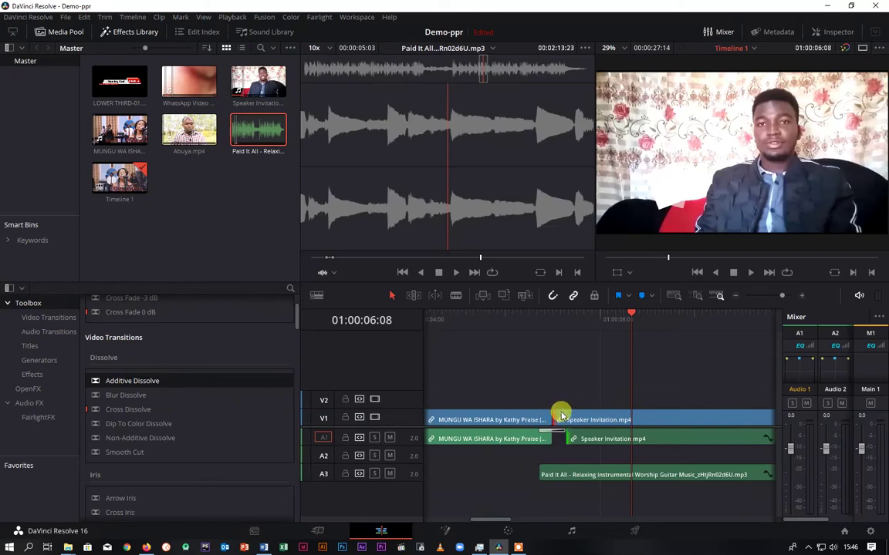
left_click_drag(105, 378, 542, 404)
left_click(100, 440)
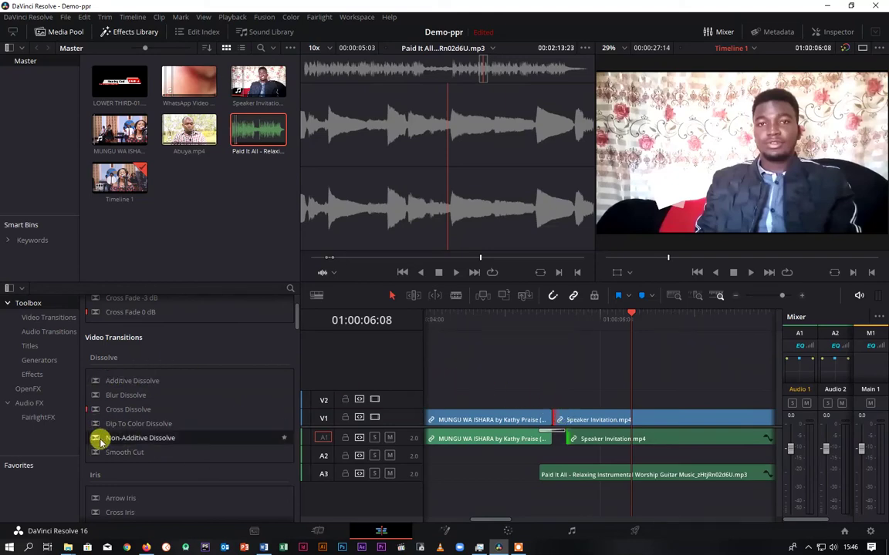
left_click_drag(100, 440, 560, 415)
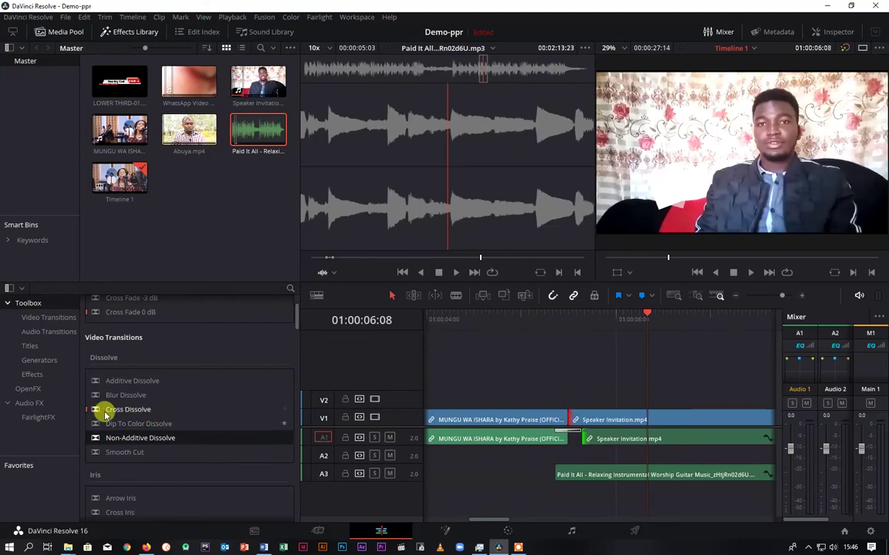
Step: Apply Blur Dissolve to the V1 cut, lengthen it, and review it from 01:00:05:08
left_click_drag(94, 395, 630, 412)
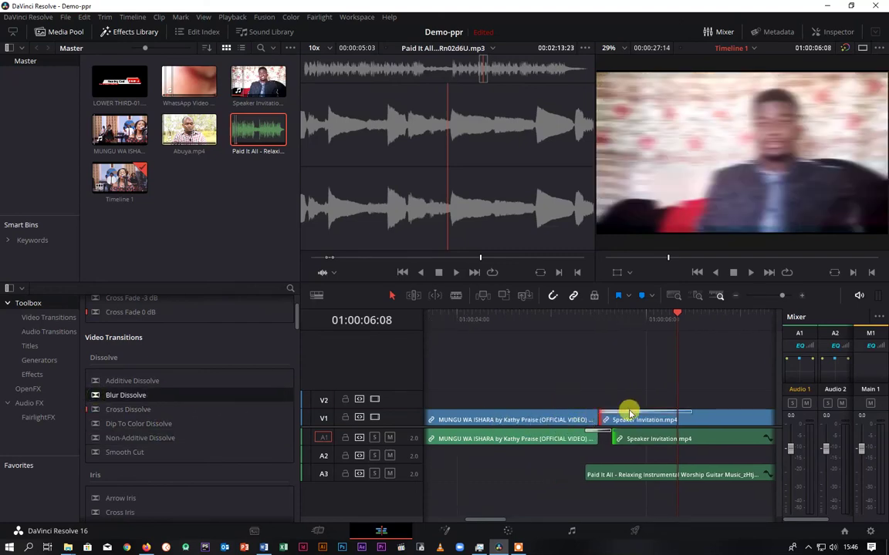
left_click_drag(687, 409, 606, 414)
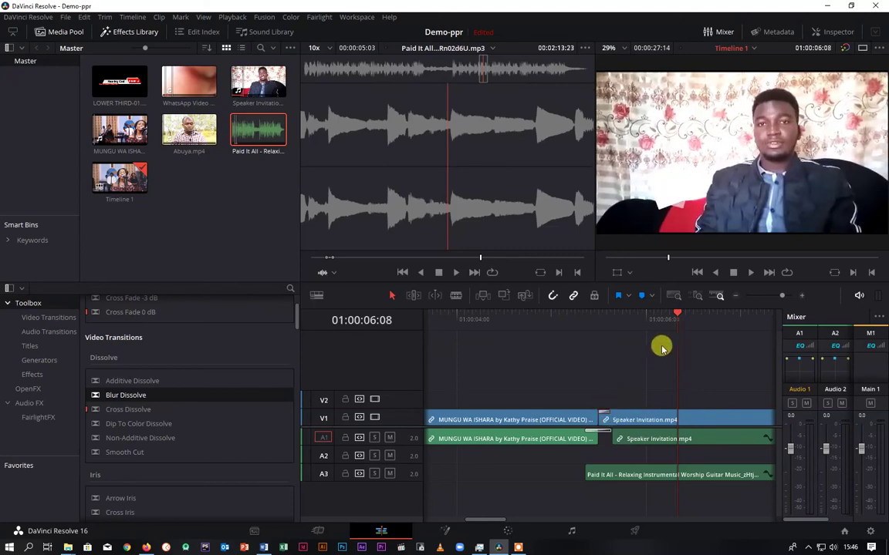
left_click_drag(675, 313, 583, 332)
key("space")
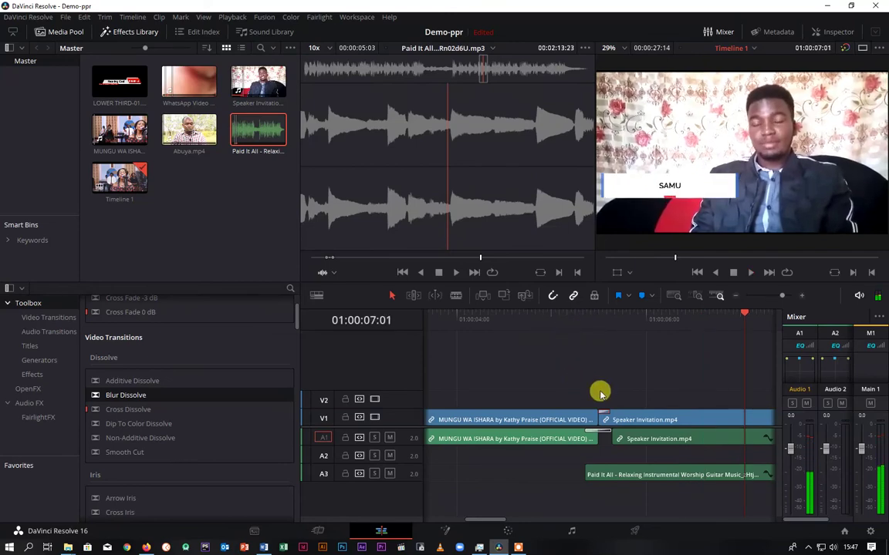
left_click_drag(605, 412, 625, 415)
left_click_drag(747, 311, 575, 338)
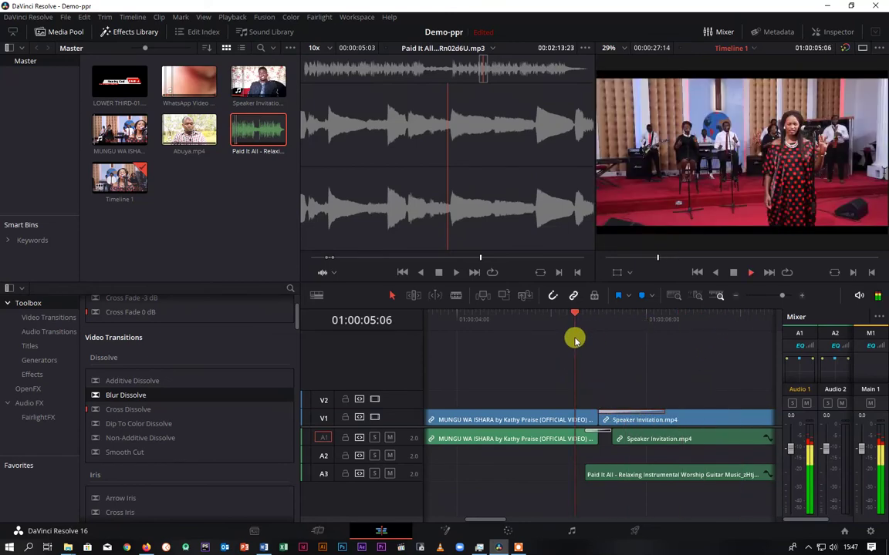
key("space")
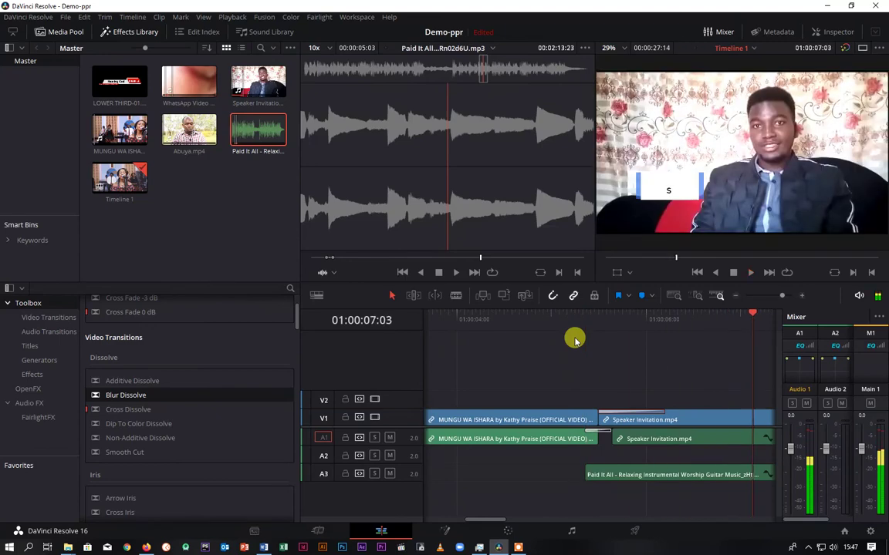
left_click_drag(751, 316, 642, 345)
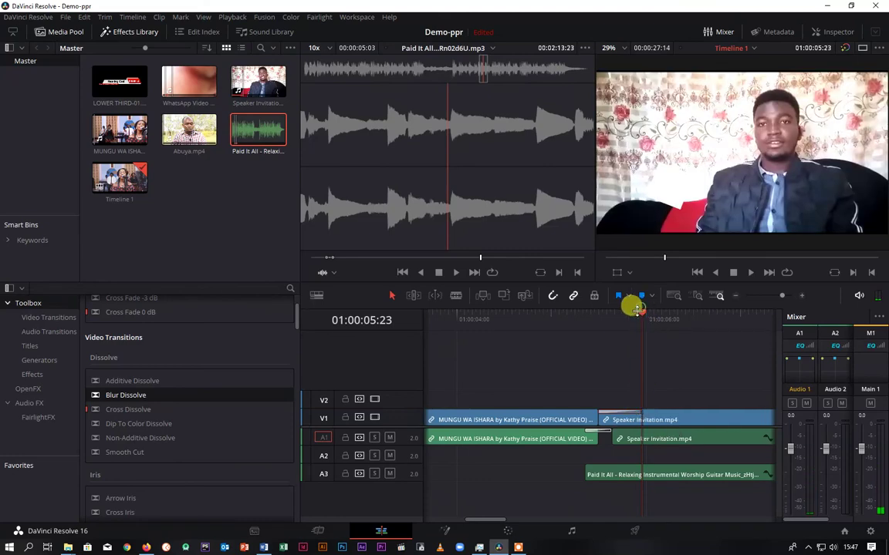
left_click_drag(636, 307, 589, 327)
key("space")
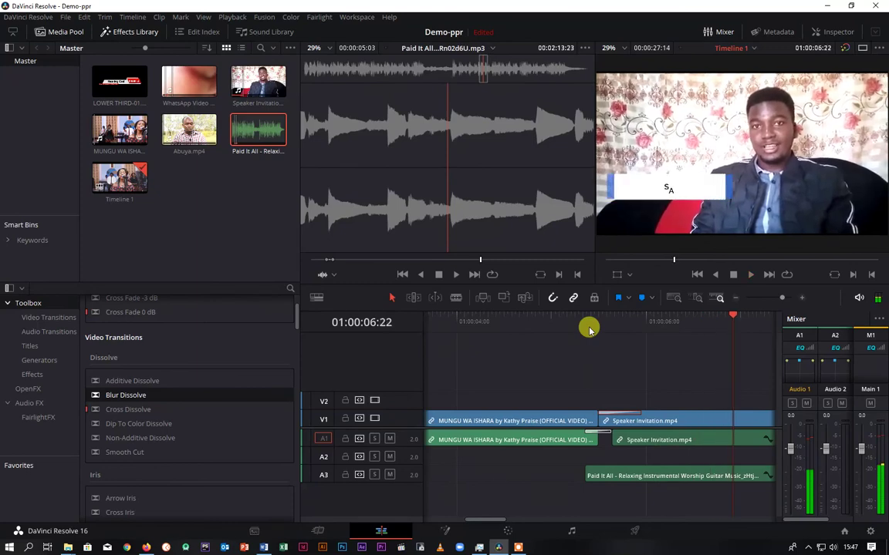
left_click_drag(500, 523, 563, 525)
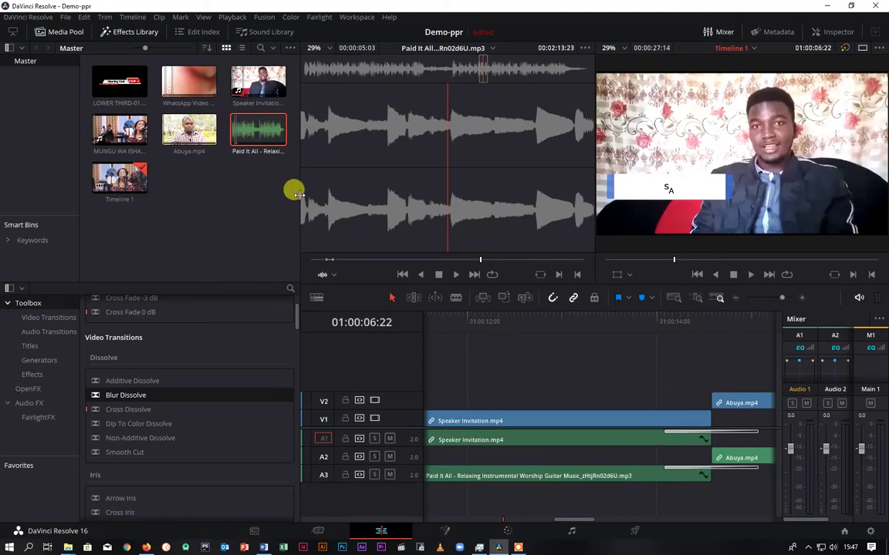
Step: Widen the viewers, park the playhead at the start of Abuya.mp4, and pick the LOWER THIRD-01 graphic
left_click_drag(297, 193, 226, 195)
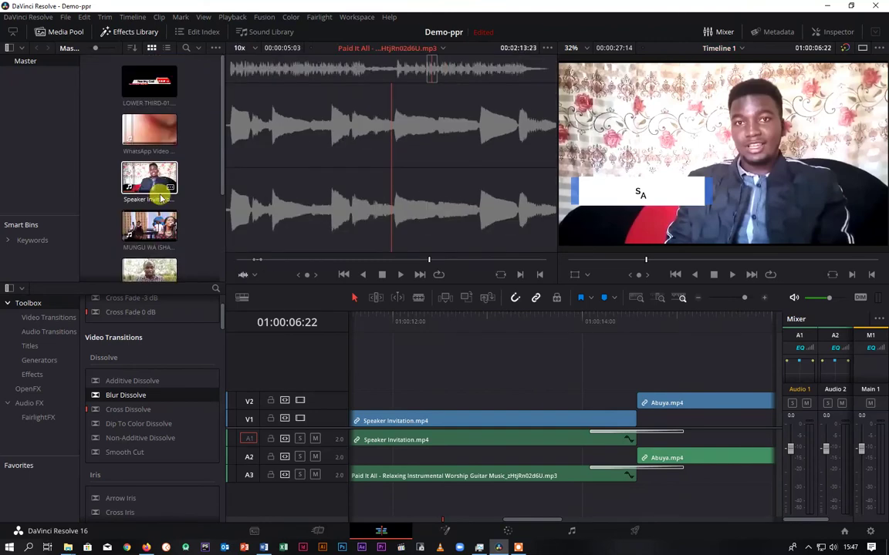
left_click(424, 324)
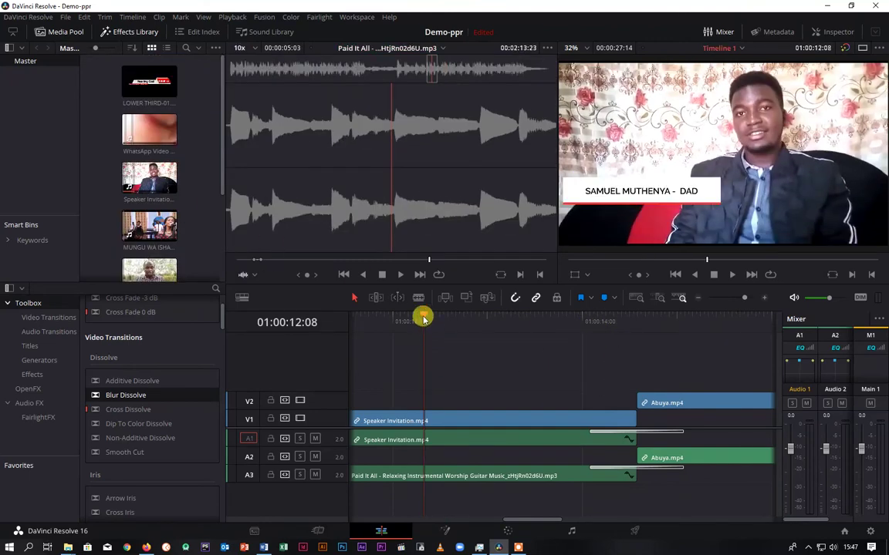
left_click_drag(423, 319, 546, 334)
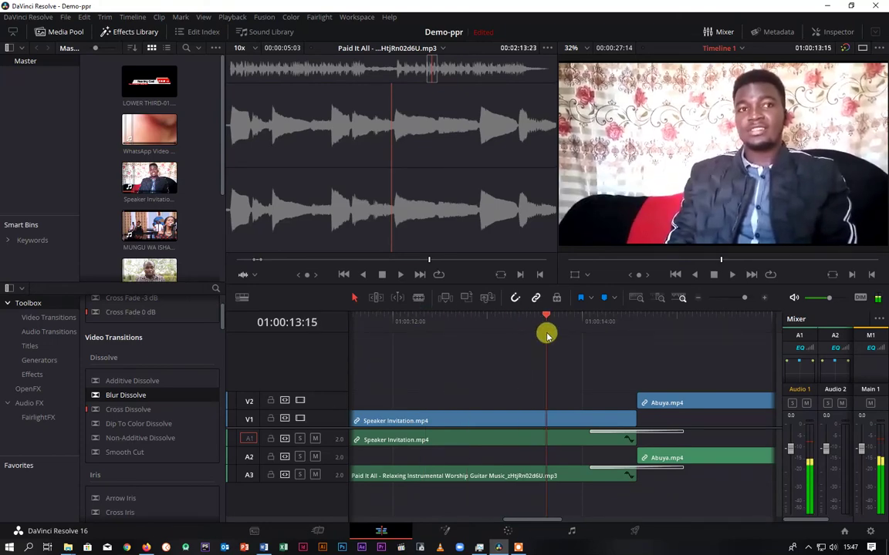
left_click(697, 352)
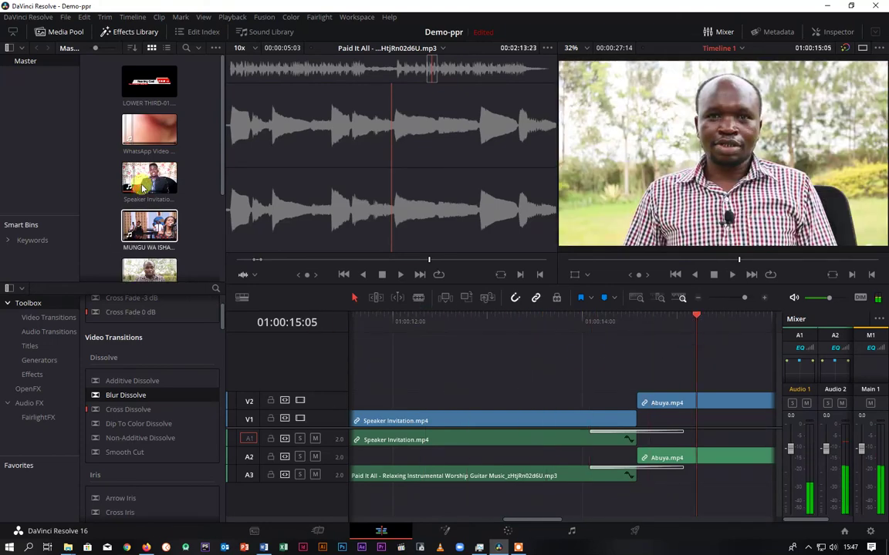
left_click(151, 90)
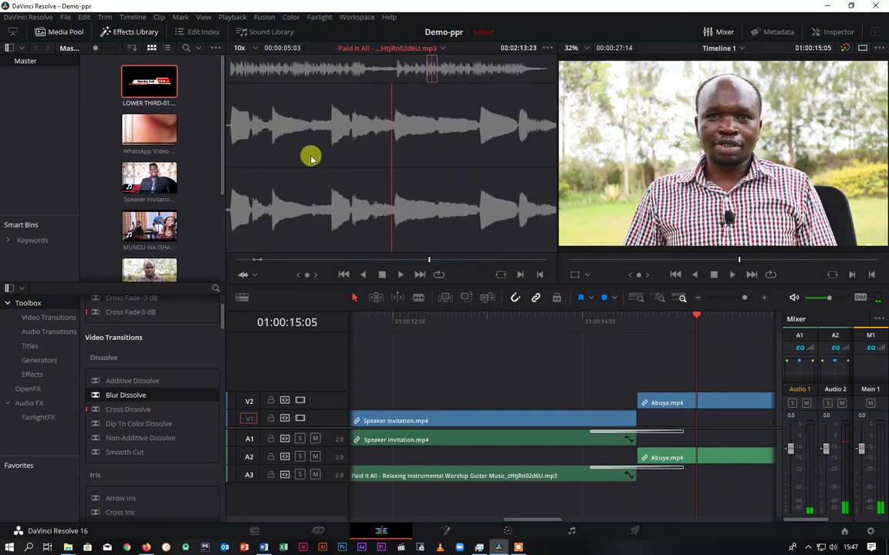
Step: Place LOWER THIRD-01 on a new V3 track over the start of Abuya.mp4
left_click(149, 84)
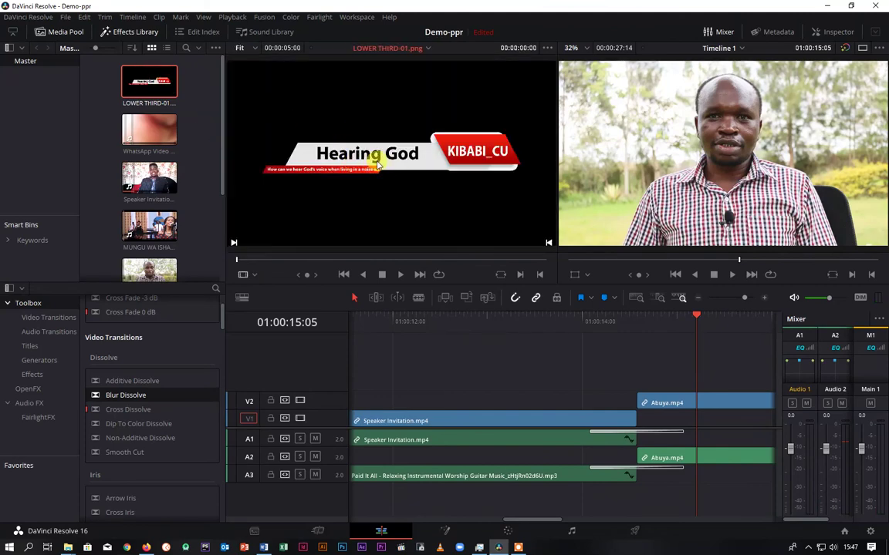
left_click_drag(337, 158, 666, 384)
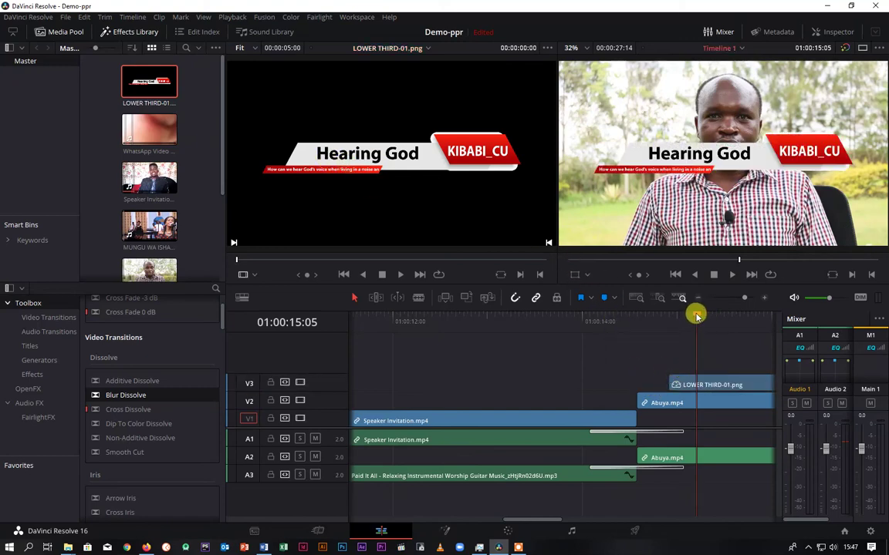
mouse_move(696, 316)
left_mouse_down()
mouse_move(688, 319)
mouse_move(695, 314)
left_mouse_up()
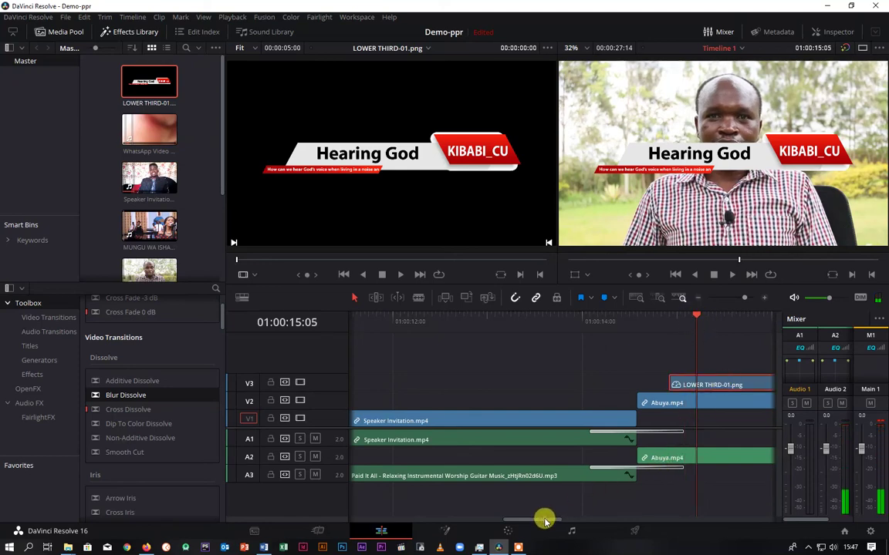
left_click_drag(544, 521, 573, 527)
left_click_drag(583, 524, 597, 522)
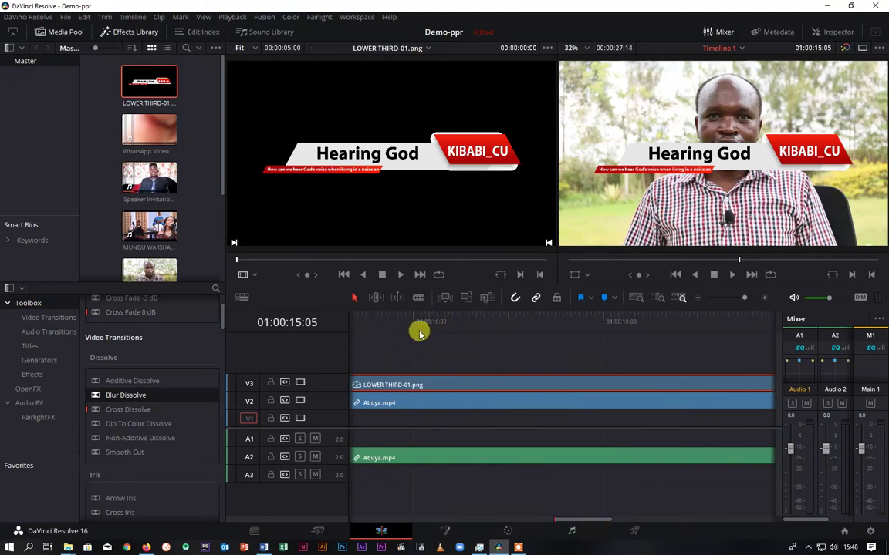
Step: Blade the lower-third a short way in and delete the long leftover piece
left_click(418, 297)
left_click(411, 380)
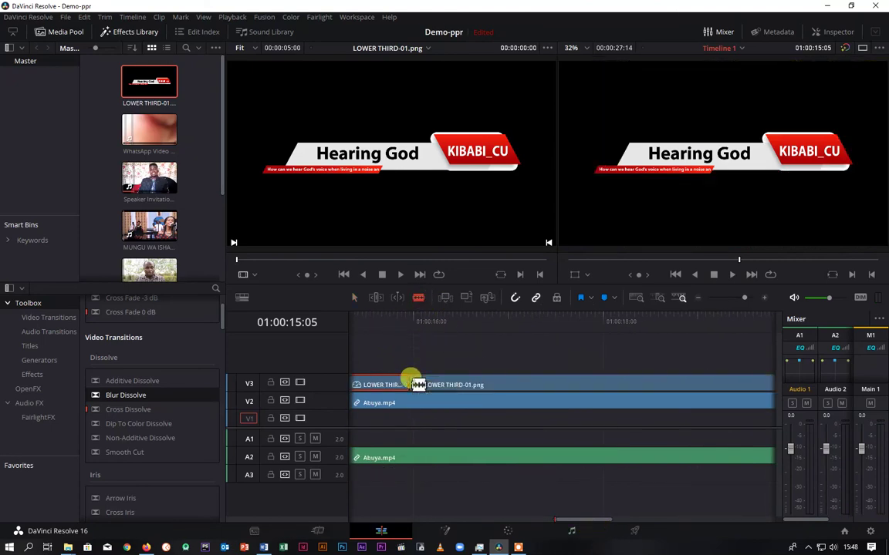
left_click(356, 297)
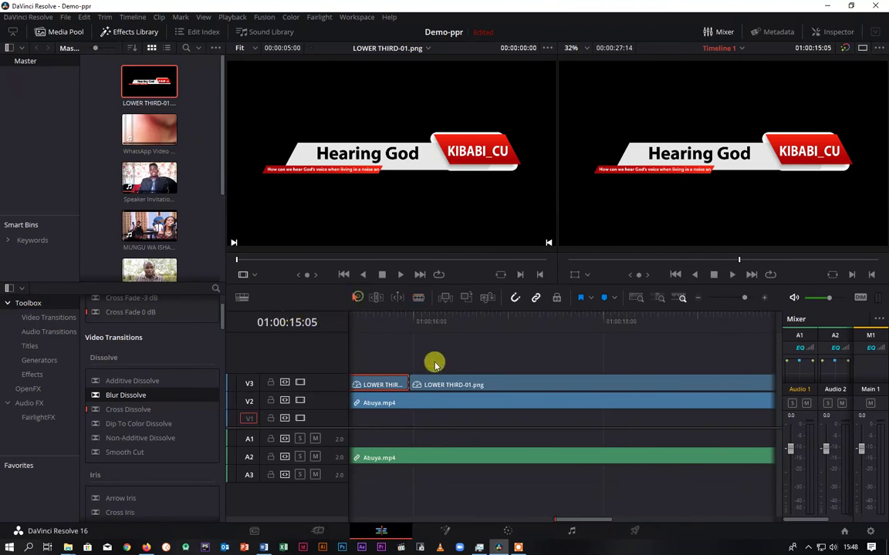
left_click(442, 385)
key("Delete")
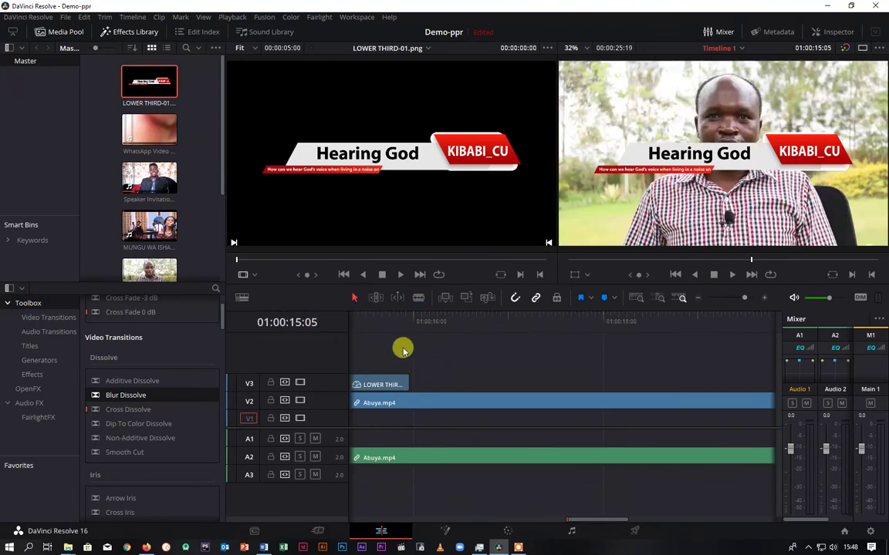
left_click(369, 317)
left_click(388, 388)
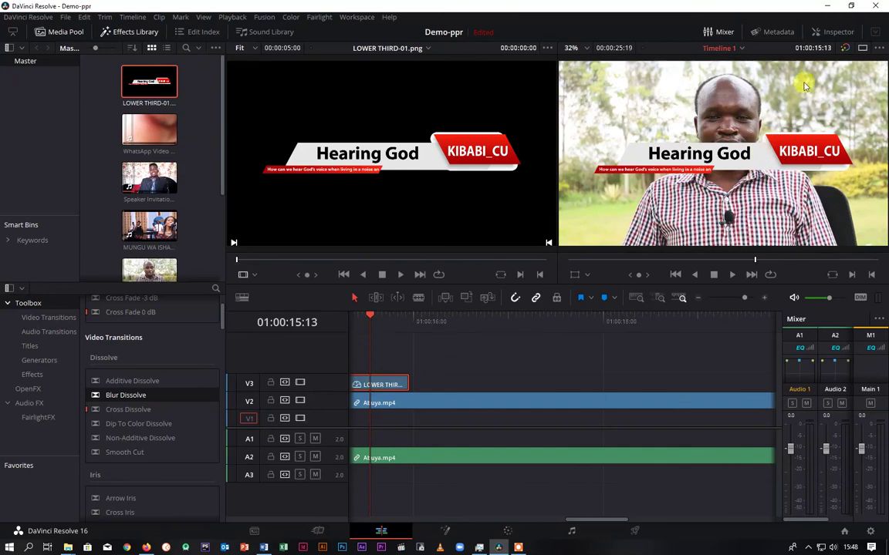
Step: In the Inspector, try and undo a Zoom change, then set Position Y to -402
left_click(833, 32)
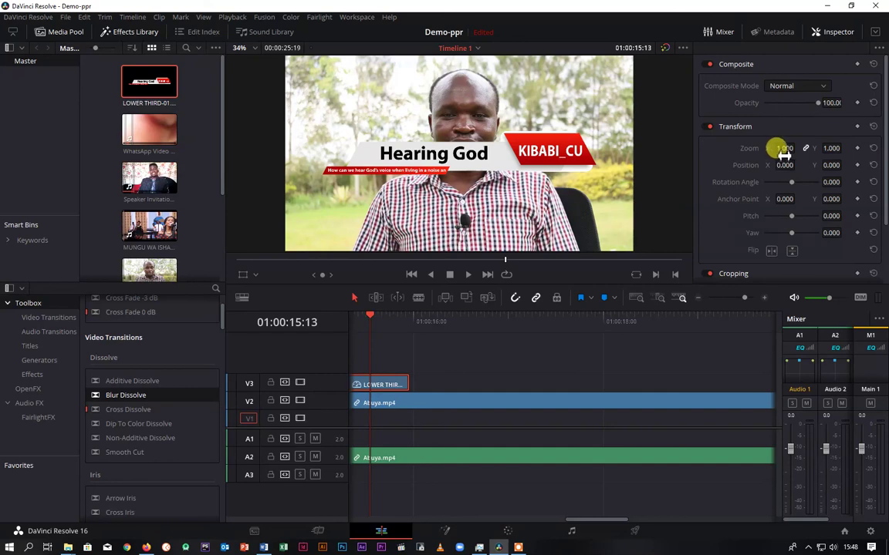
left_click_drag(783, 154, 832, 153)
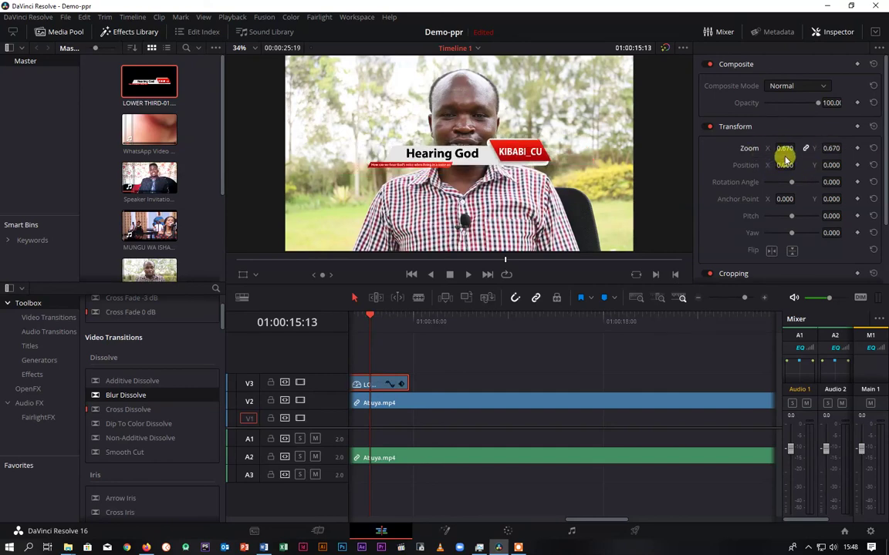
key("ctrl+z")
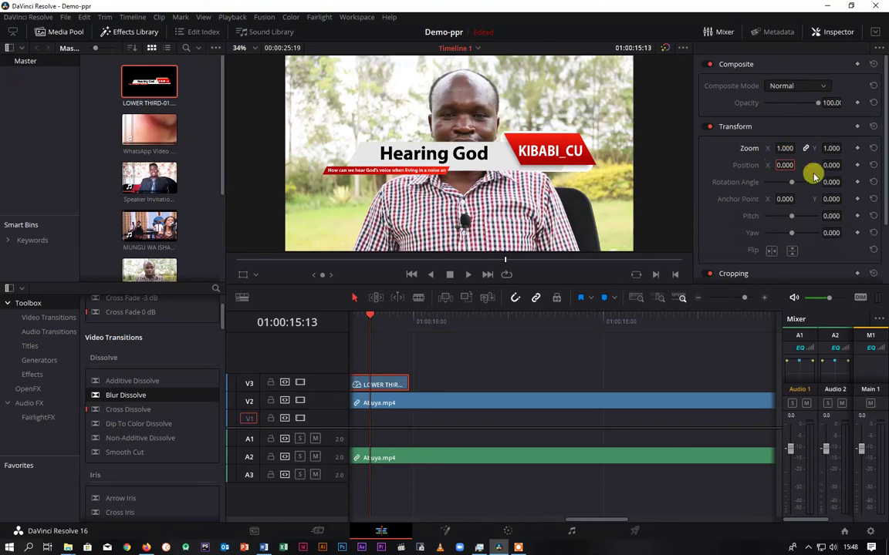
left_click_drag(824, 167, 744, 165)
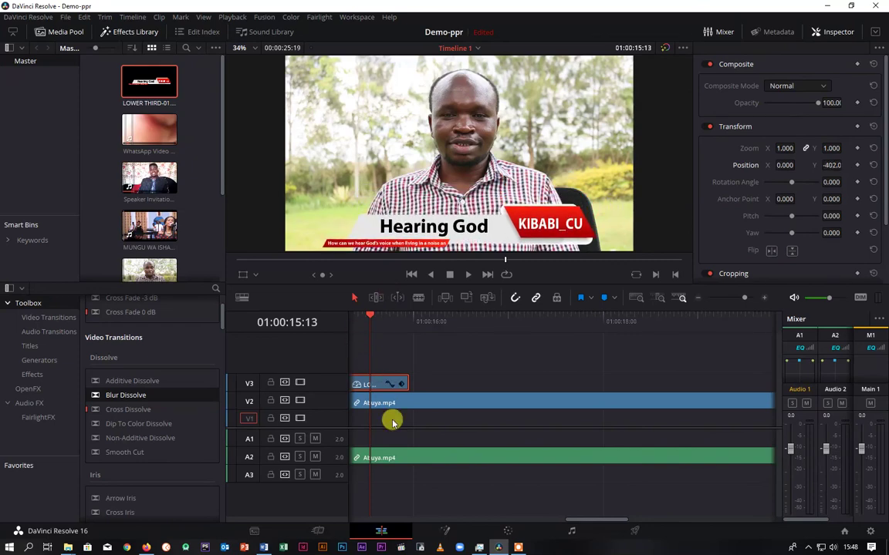
left_click_drag(370, 317, 312, 372)
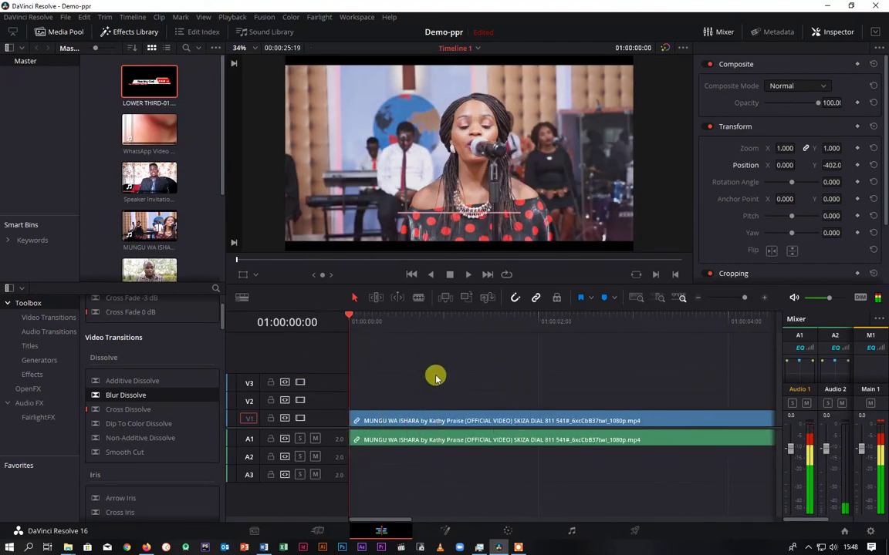
key("space")
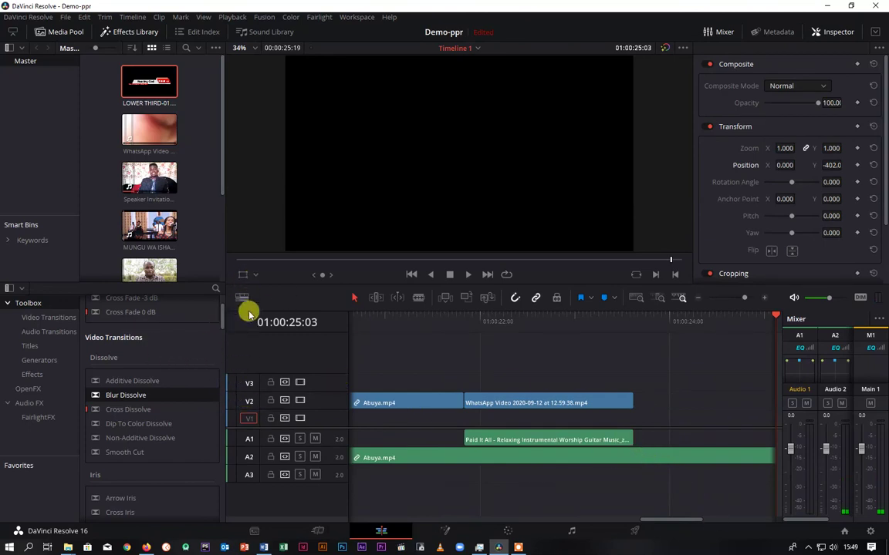
Step: Split the Abuya audio on A2 and delete its trailing piece
left_click(418, 297)
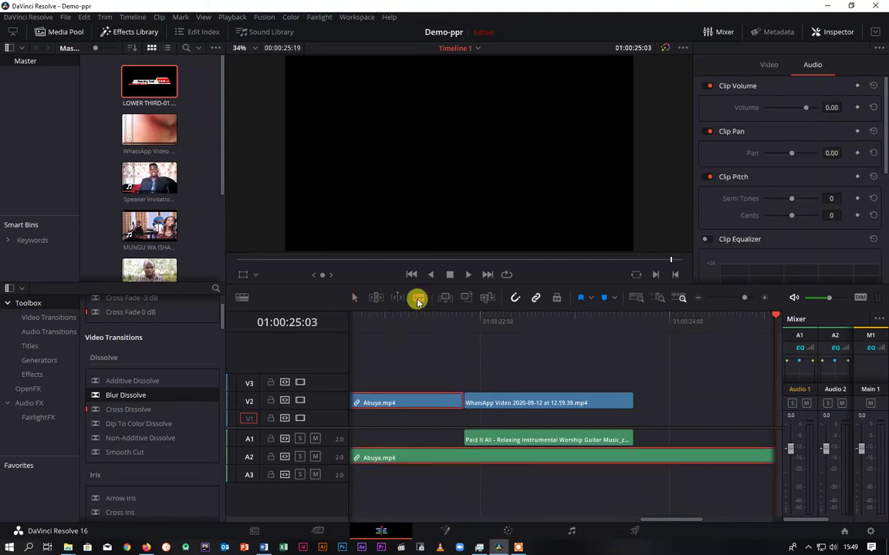
left_click(640, 459)
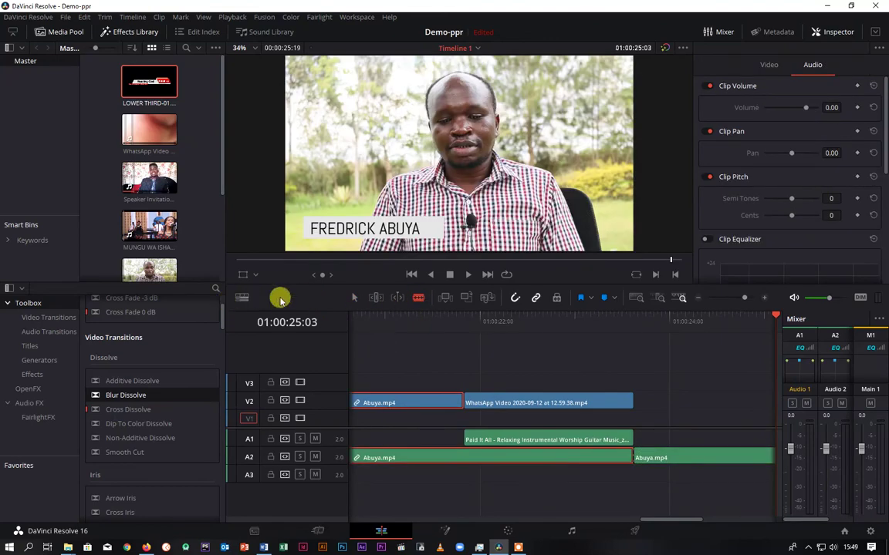
left_click(354, 297)
left_click(693, 458)
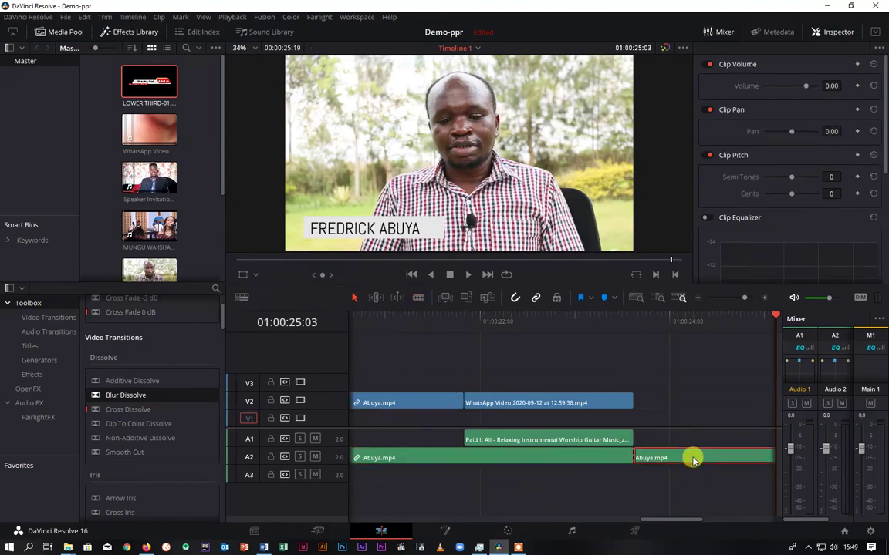
key("Delete")
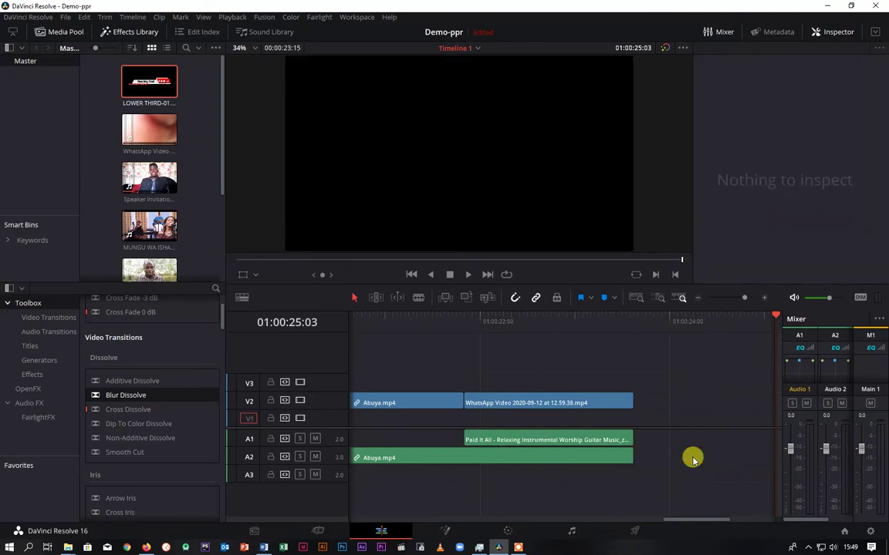
Step: Trim the remaining Abuya audio's end to where the WhatsApp video starts, then play it back
left_click(623, 458)
left_click(566, 315)
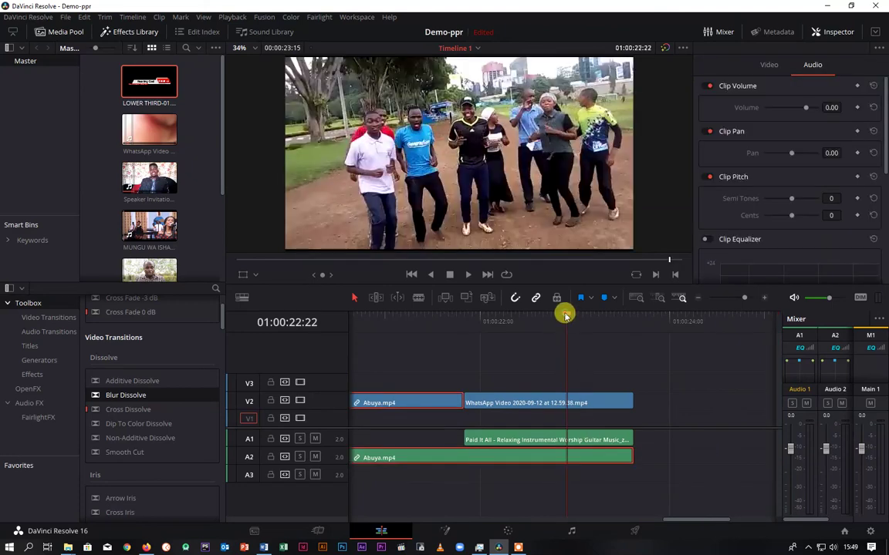
left_click_drag(566, 316, 476, 318)
left_click_drag(631, 461, 465, 454)
mouse_move(474, 316)
left_mouse_down()
mouse_move(450, 319)
mouse_move(467, 318)
left_mouse_up()
key("space")
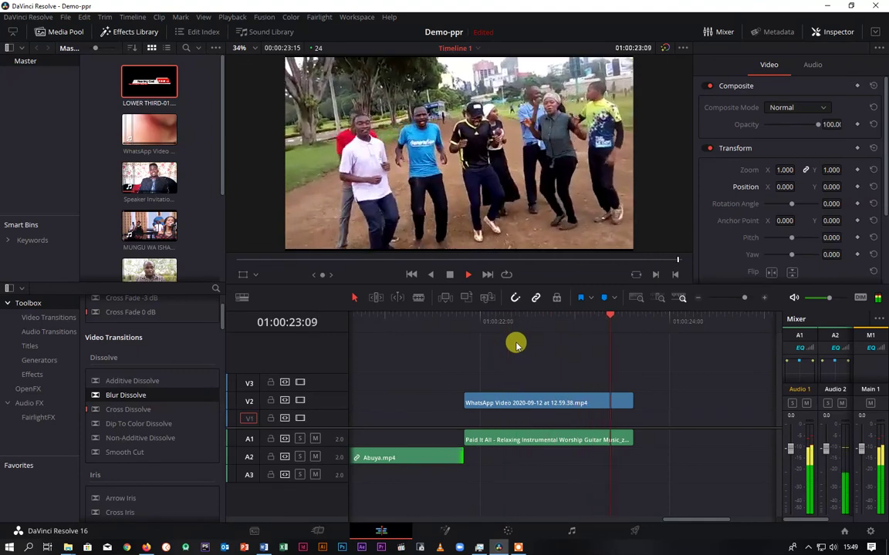